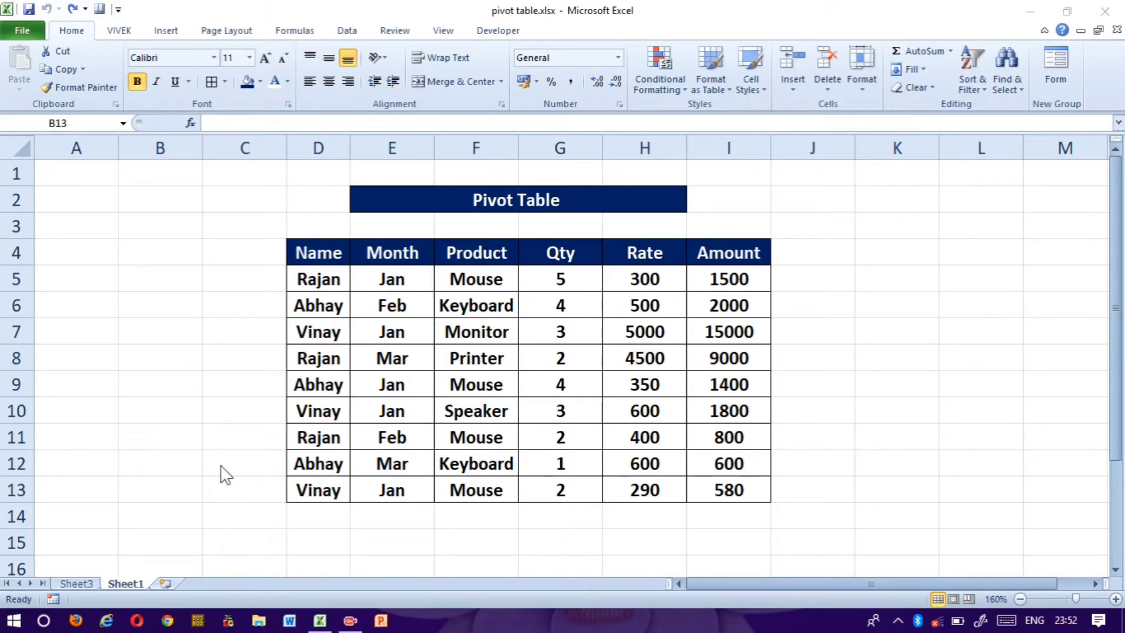
# - Examine the finished pivot table on Sheet3, including its Qty, Rate and Amount sums grouped by name, month and product
pyautogui.click(92, 579)
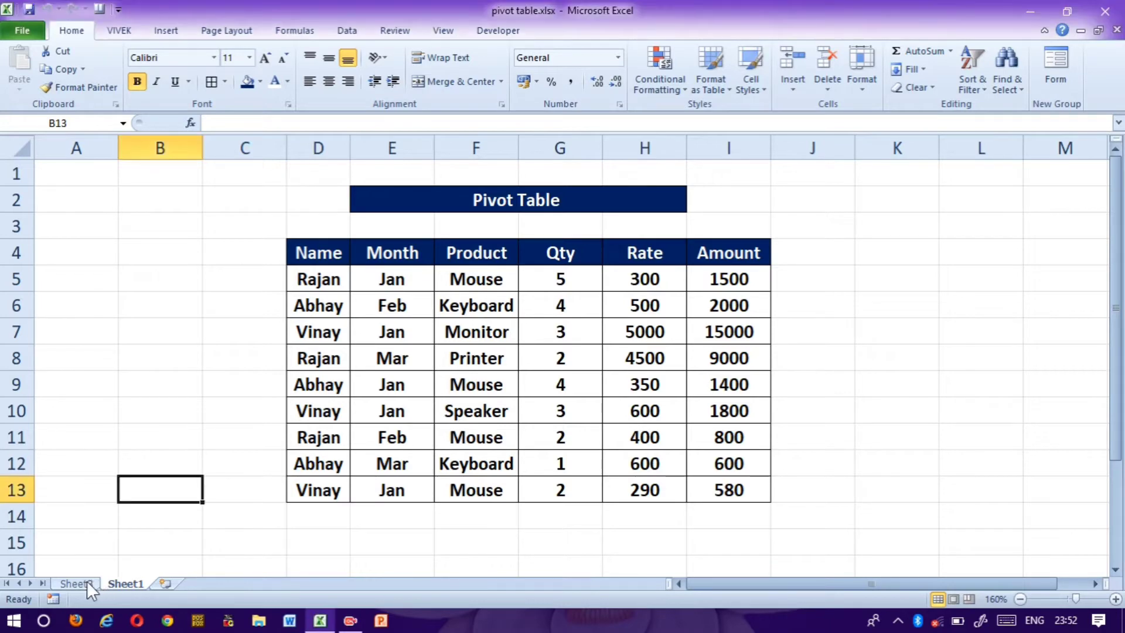
pyautogui.click(87, 582)
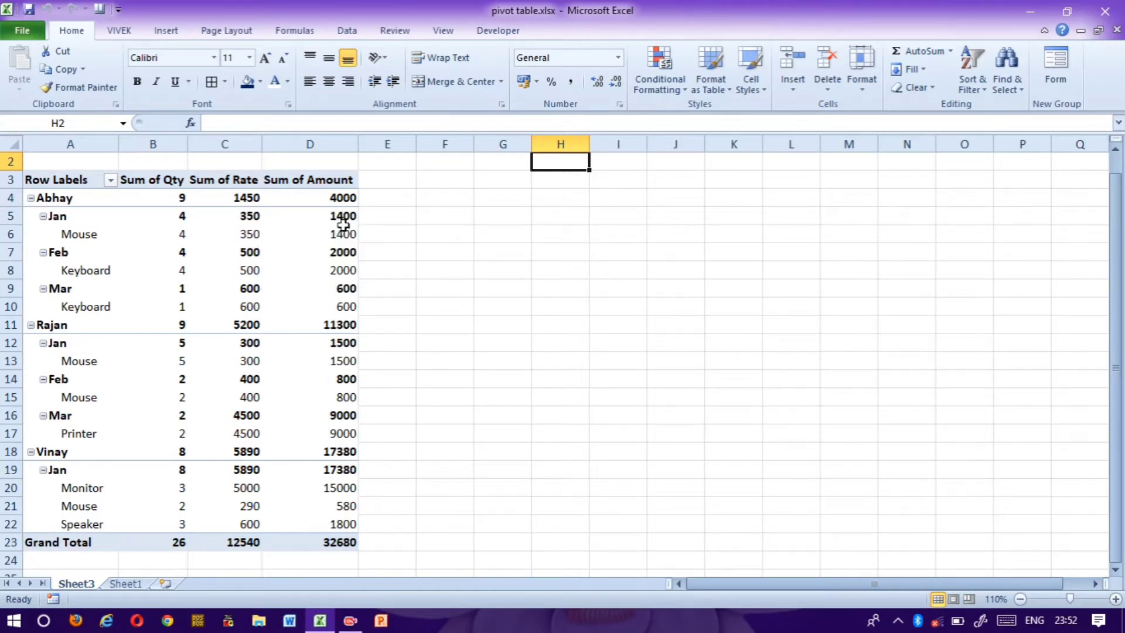
pyautogui.moveTo(343, 224)
pyautogui.moveTo(348, 322)
# - Add a new blank worksheet and set its zoom to a custom 160%
pyautogui.click(164, 584)
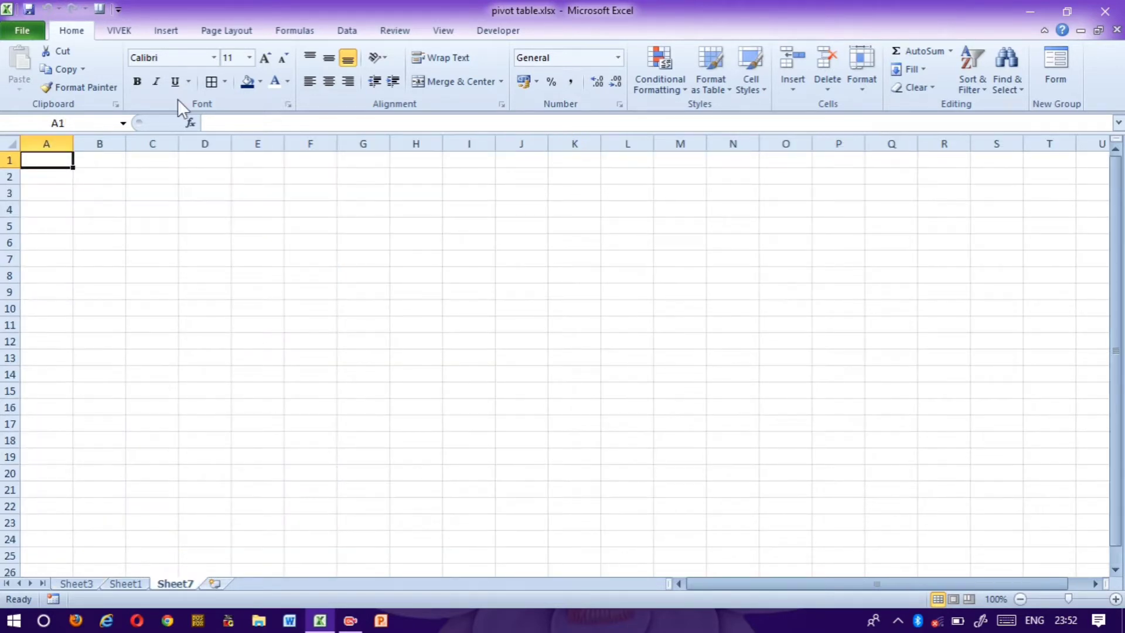
pyautogui.click(438, 32)
pyautogui.click(378, 89)
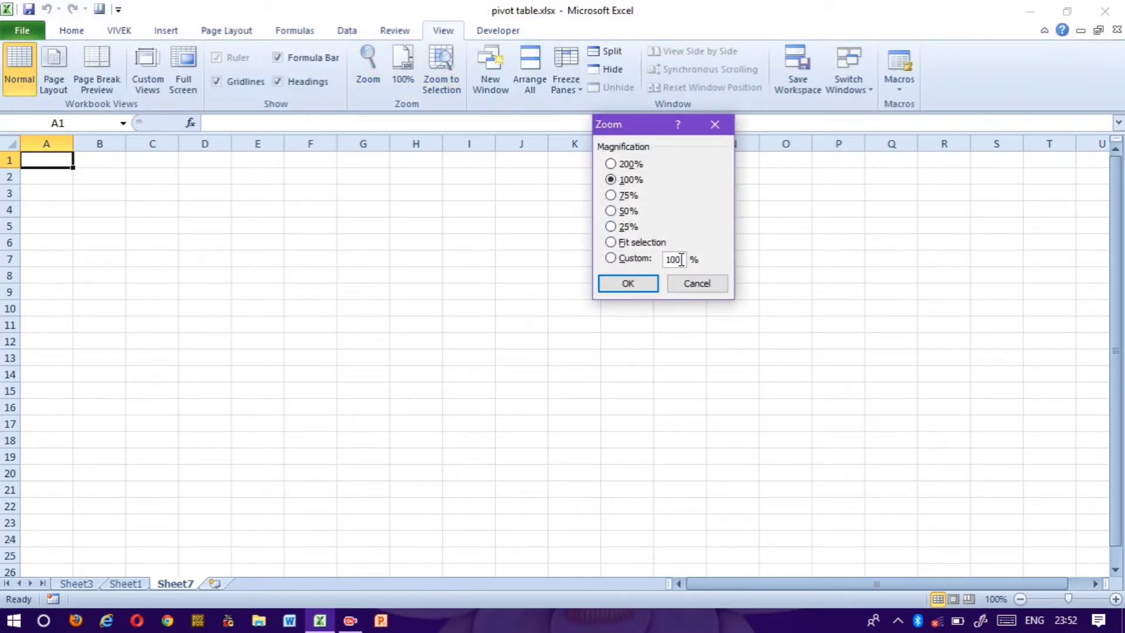
pyautogui.click(681, 259)
pyautogui.press('BackSpace')
pyautogui.press('BackSpace')
pyautogui.write('60')
pyautogui.press('Return')
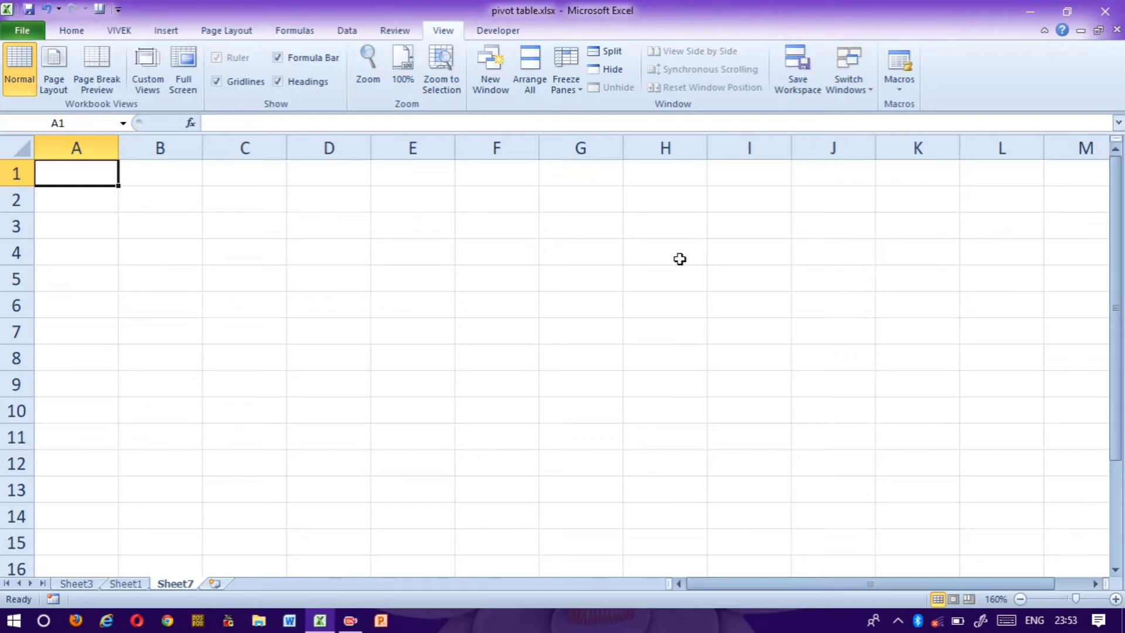
# - Apply bold formatting to all cells of the new worksheet
pyautogui.press('Down')
pyautogui.press('Down')
pyautogui.press('Down')
pyautogui.press('Right')
pyautogui.press('Right')
pyautogui.press('Up')
pyautogui.press('Right')
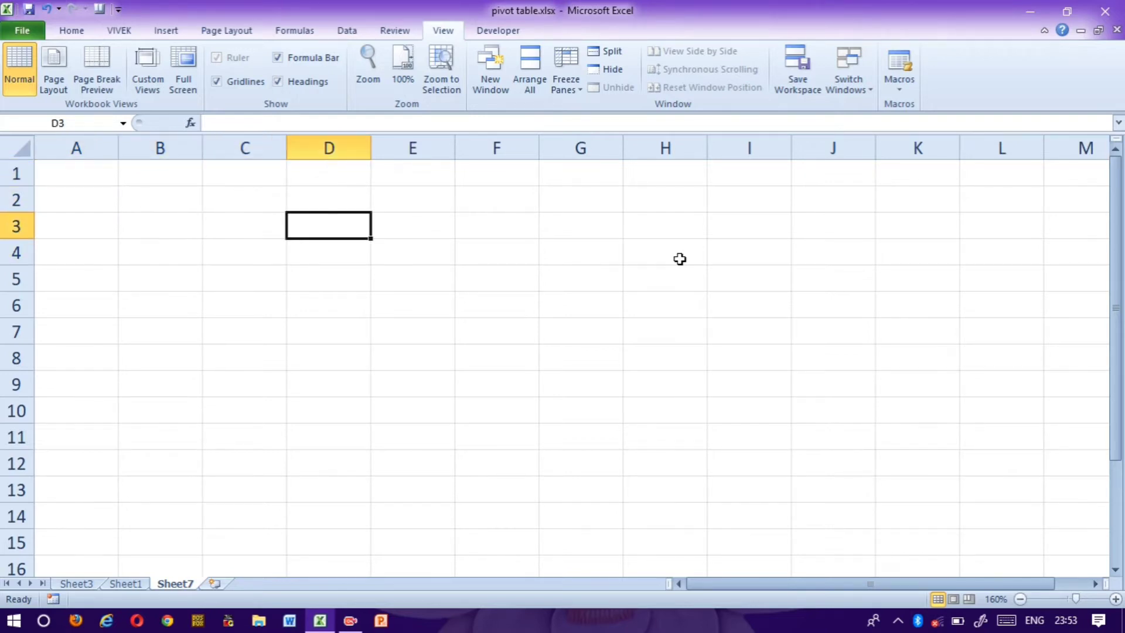
pyautogui.click(18, 150)
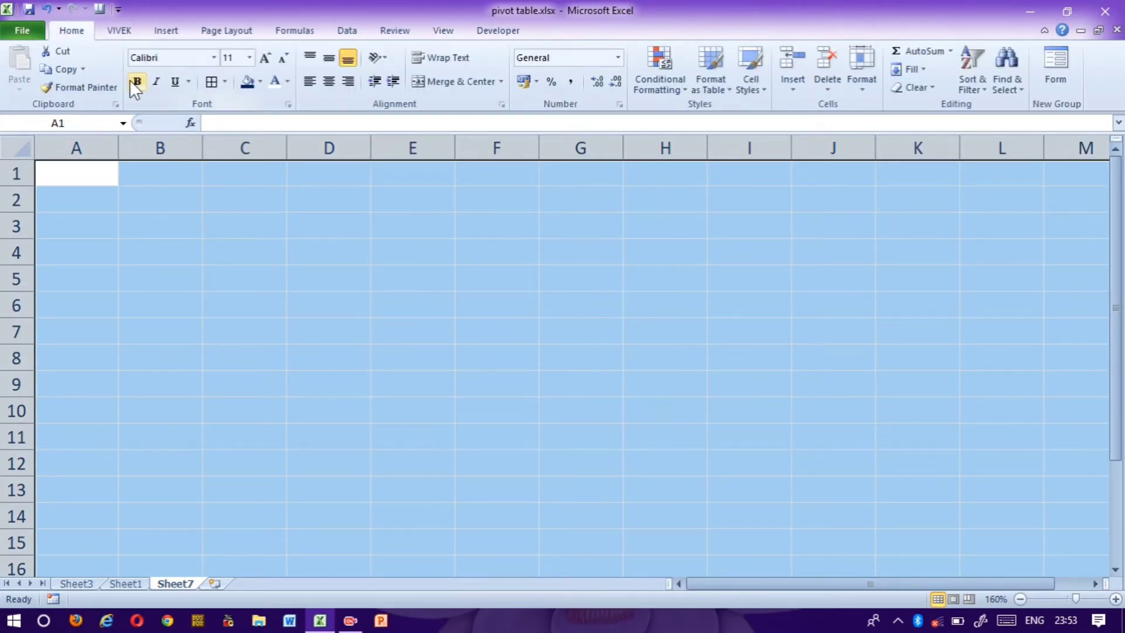
pyautogui.click(416, 237)
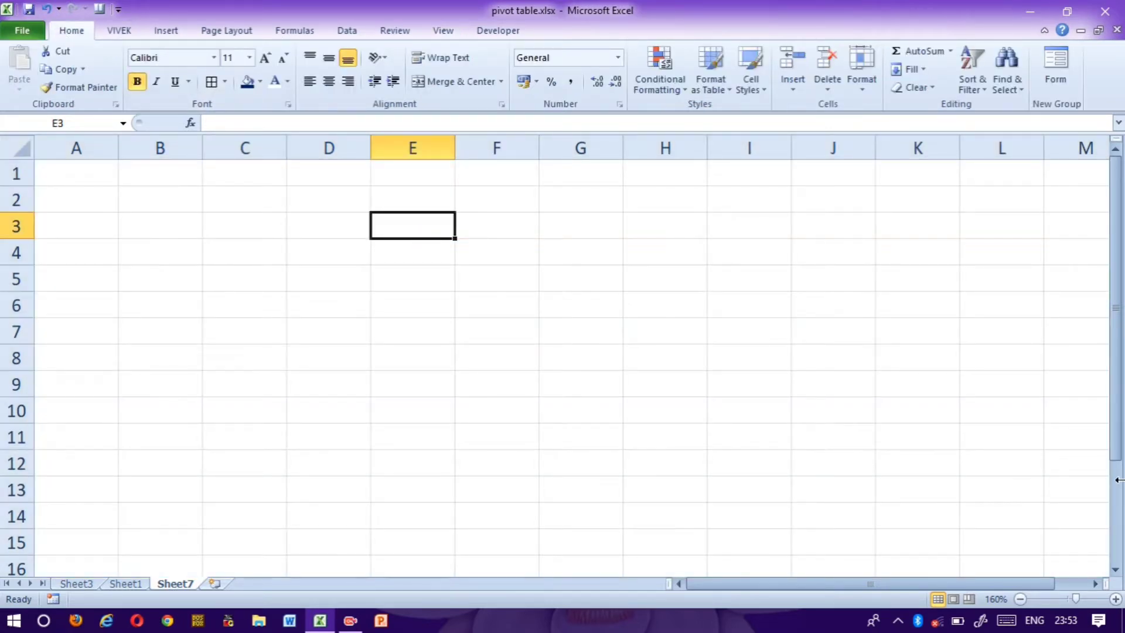
# - Enter the column headers Name, Month and Product in cells D3 to F3
pyautogui.press('Left')
pyautogui.press('Left')
pyautogui.press('Right')
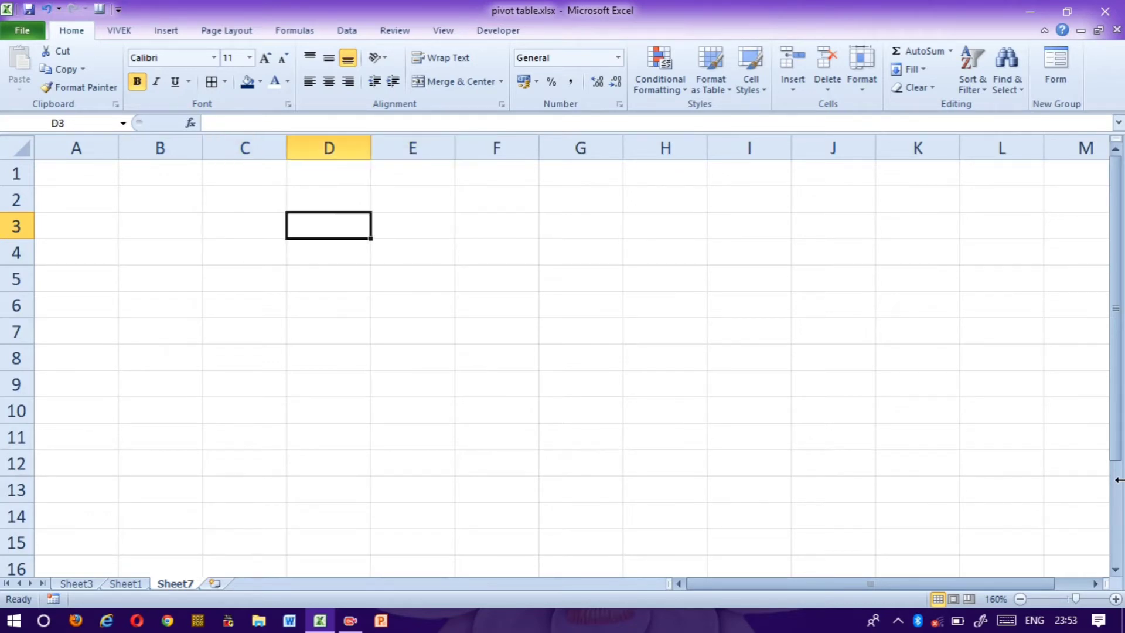
pyautogui.write('Name')
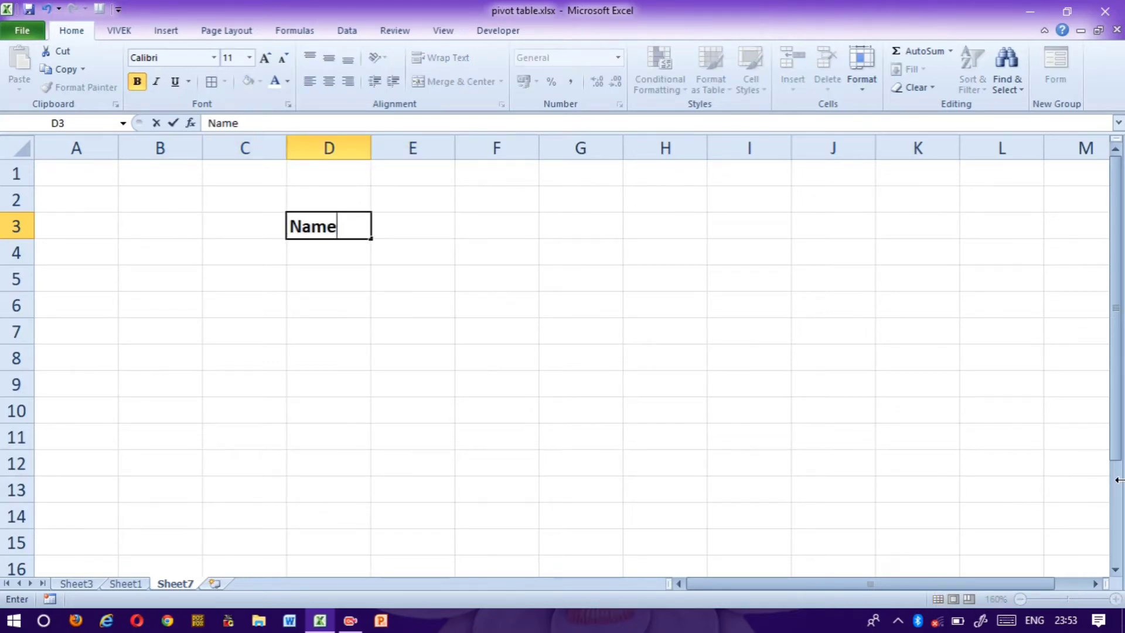
pyautogui.press('Tab')
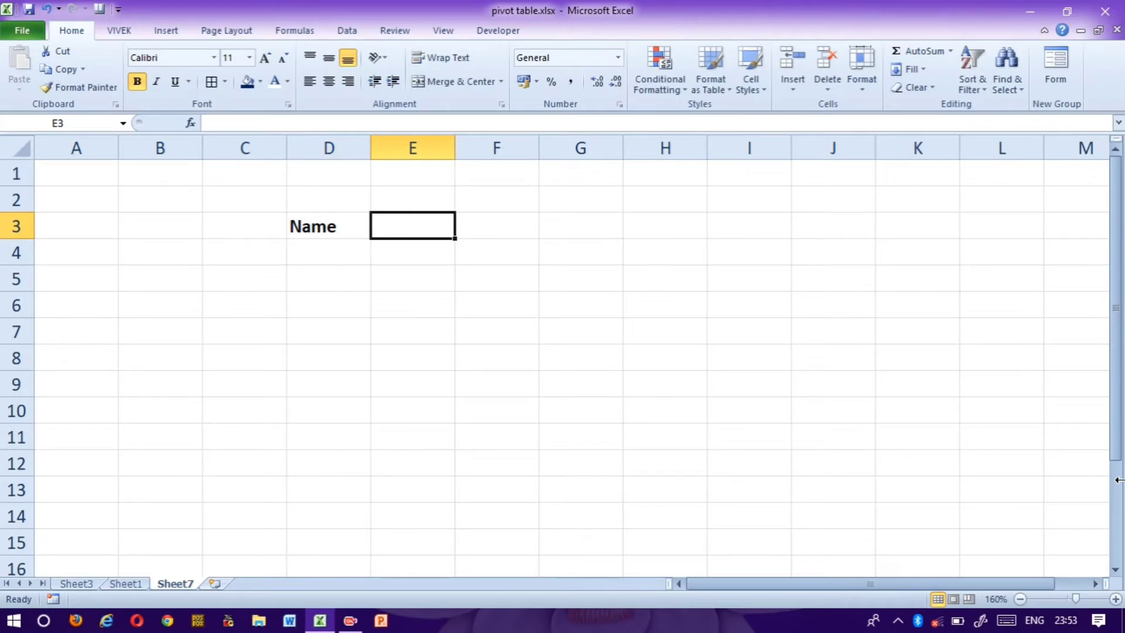
pyautogui.write('Month')
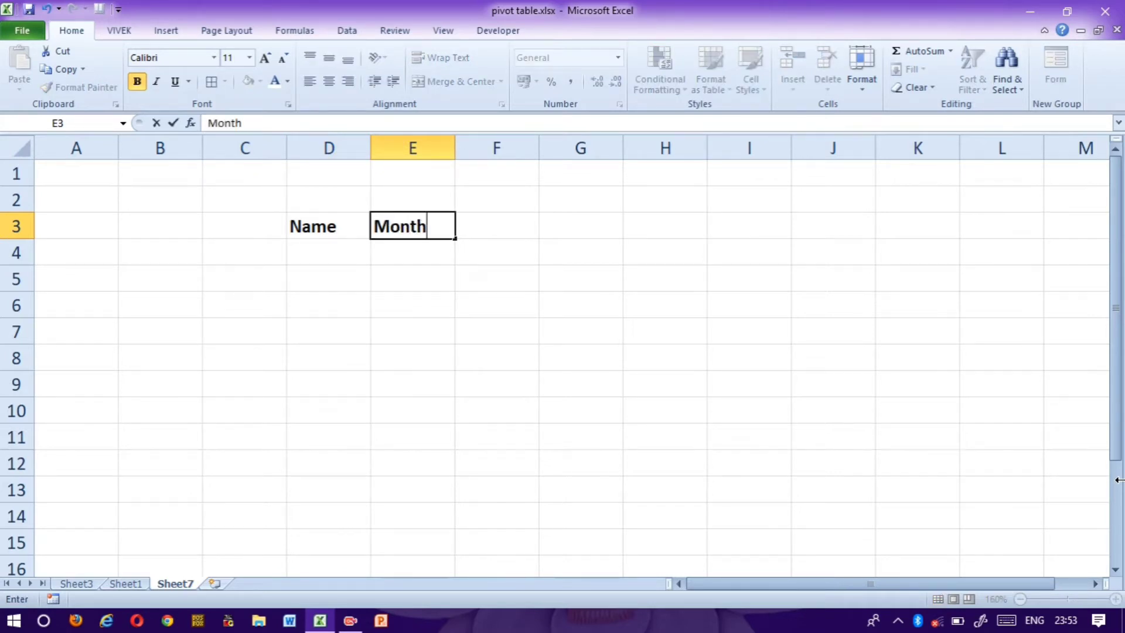
pyautogui.press('Tab')
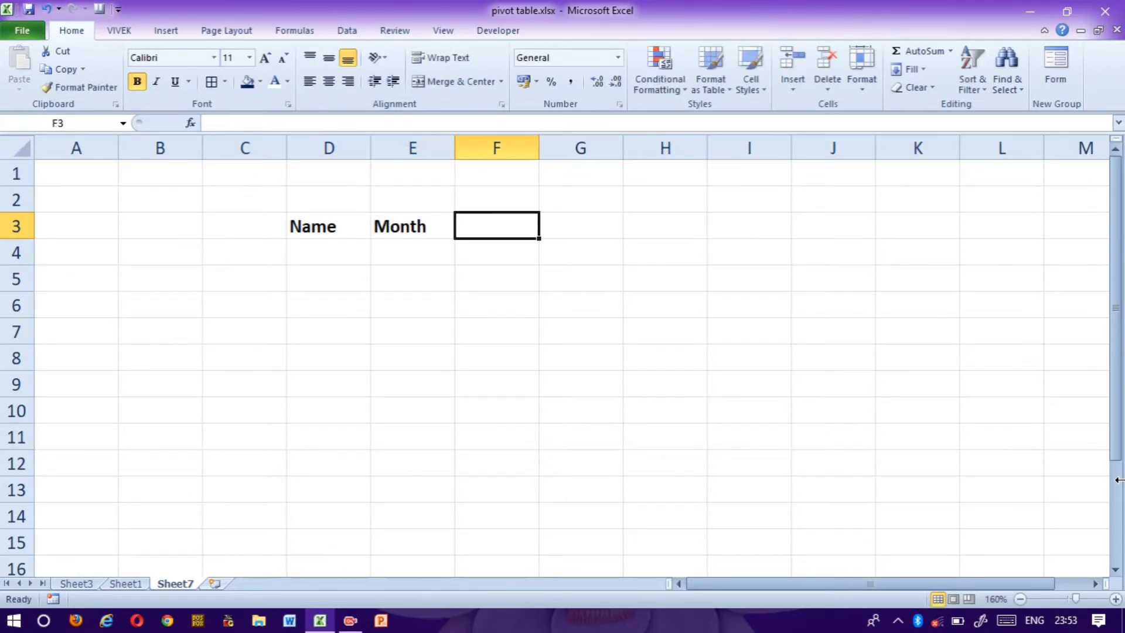
pyautogui.write('Product')
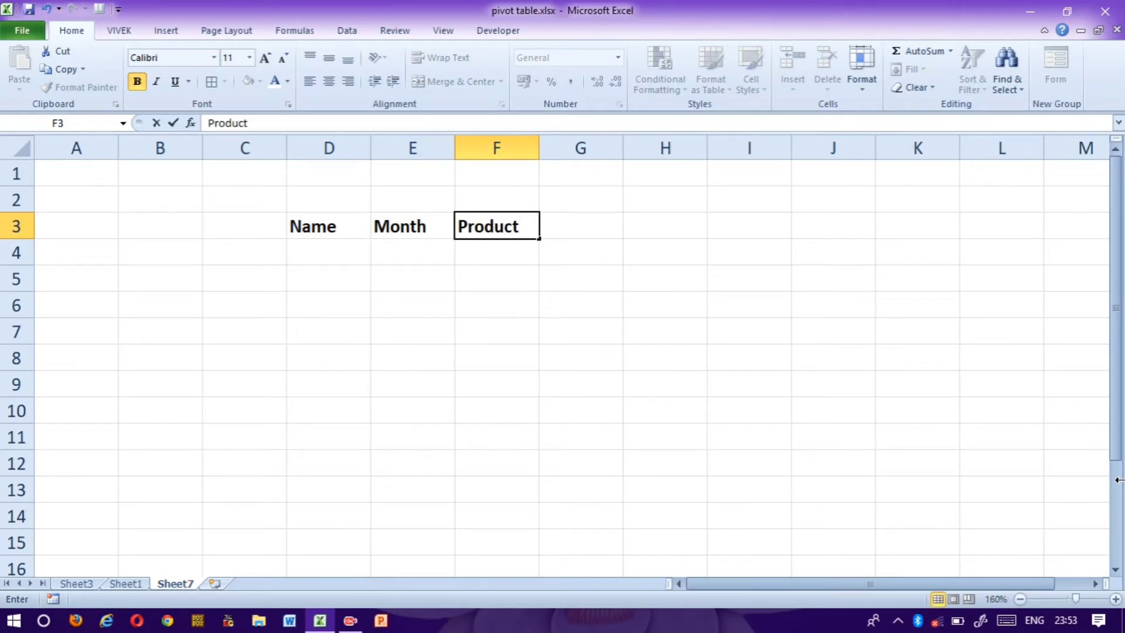
pyautogui.press('Tab')
# - Continue the header row with Qty, Rate and Amount in cells G3 to I3
pyautogui.write('O')
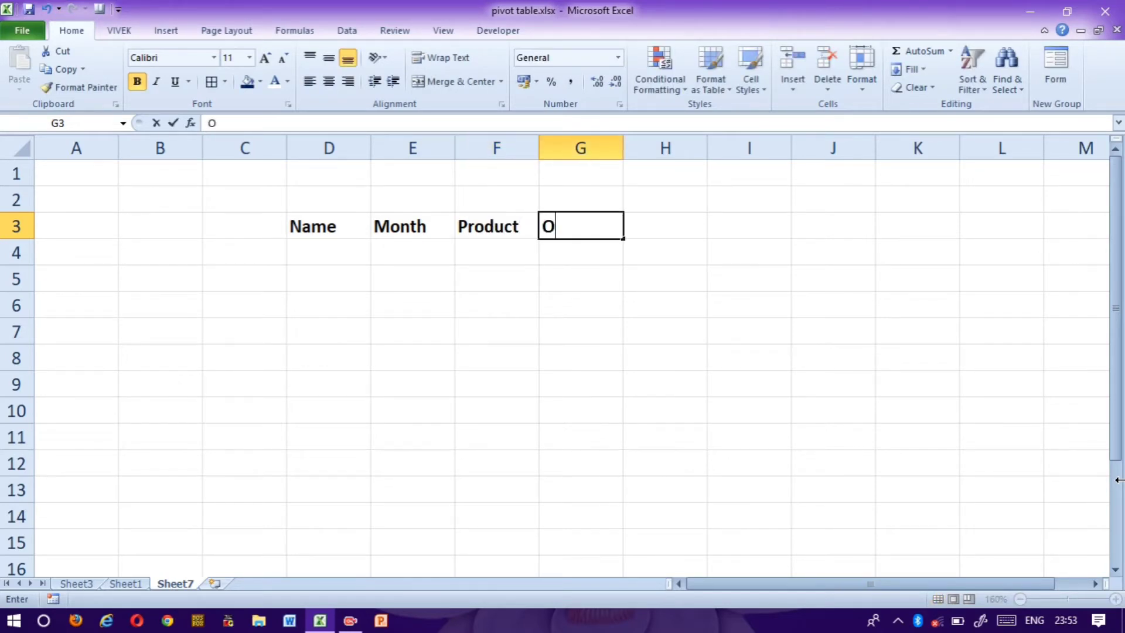
pyautogui.press('BackSpace')
pyautogui.write('Qty')
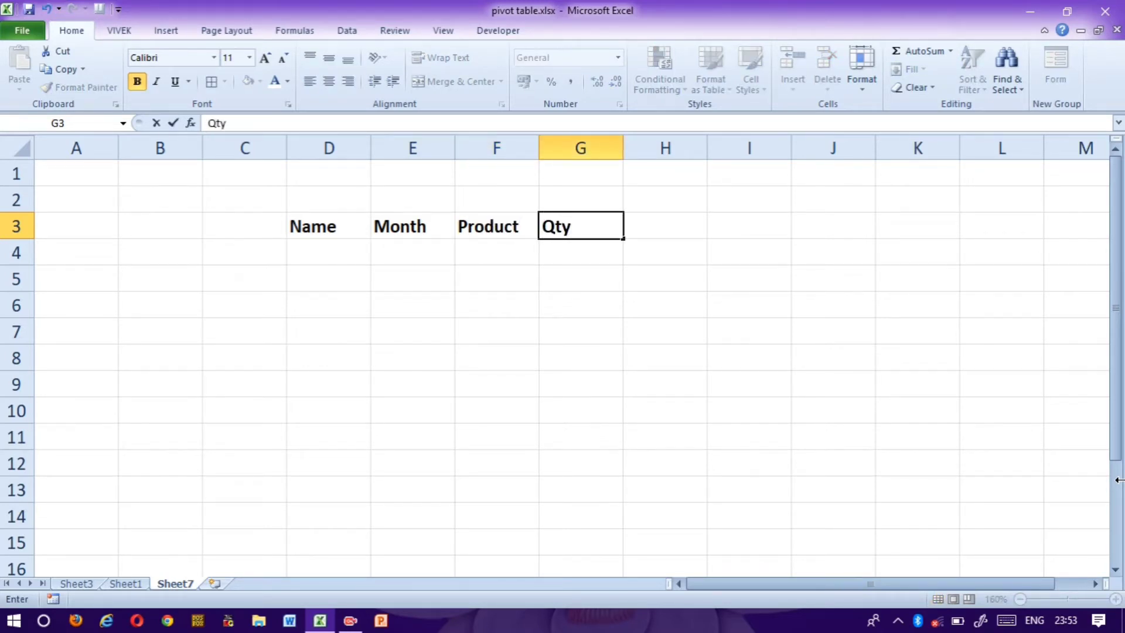
pyautogui.press('Tab')
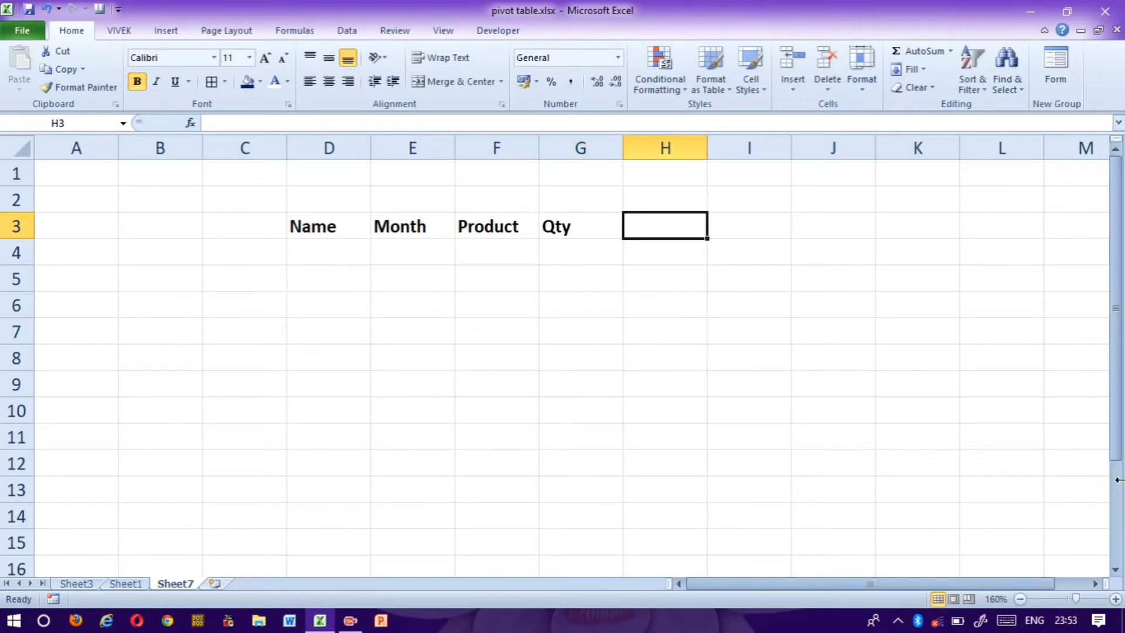
pyautogui.write('Rate')
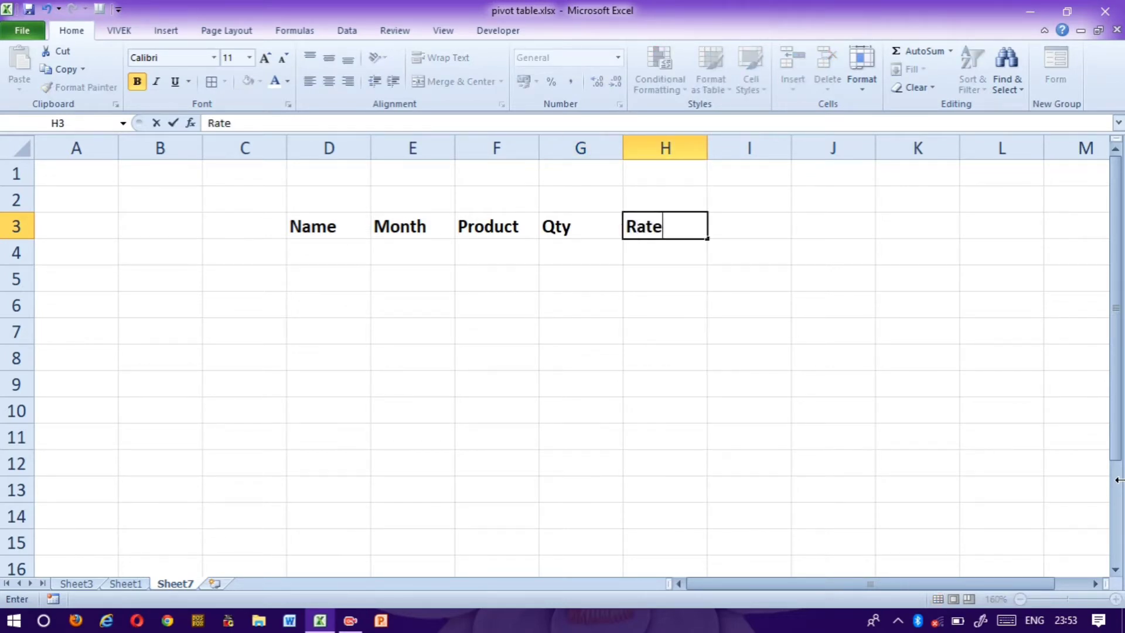
pyautogui.press('Tab')
pyautogui.write('Amoun')
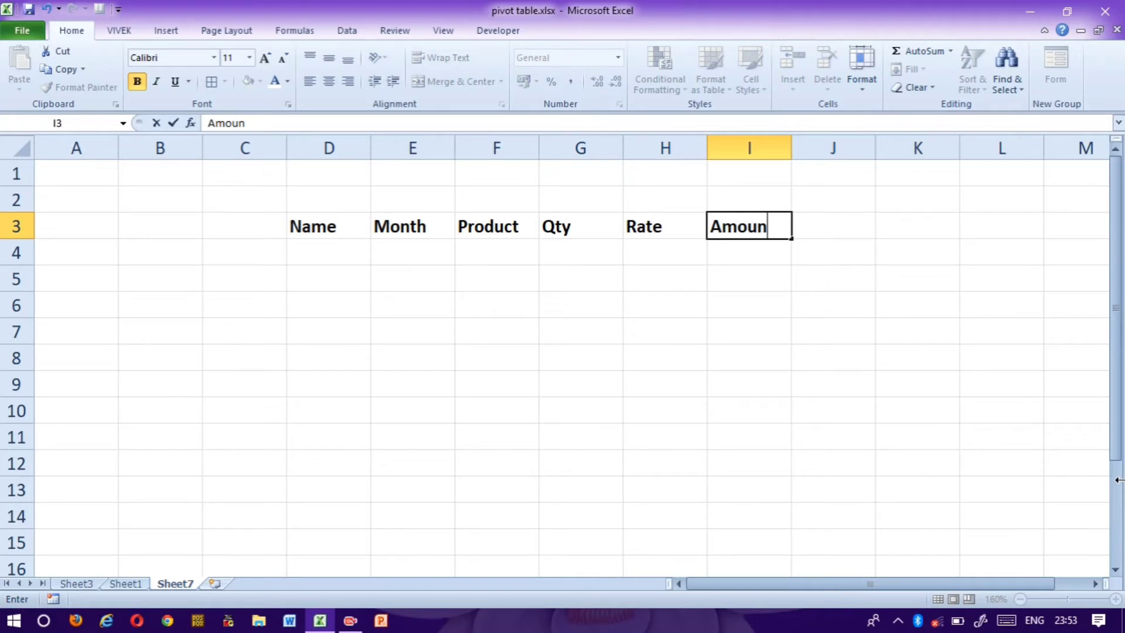
pyautogui.write('t')
pyautogui.press('Return')
# - Enter the three people's first names under the Name header in cells D4 to D6
pyautogui.press('Left')
pyautogui.press('Left')
pyautogui.press('Left')
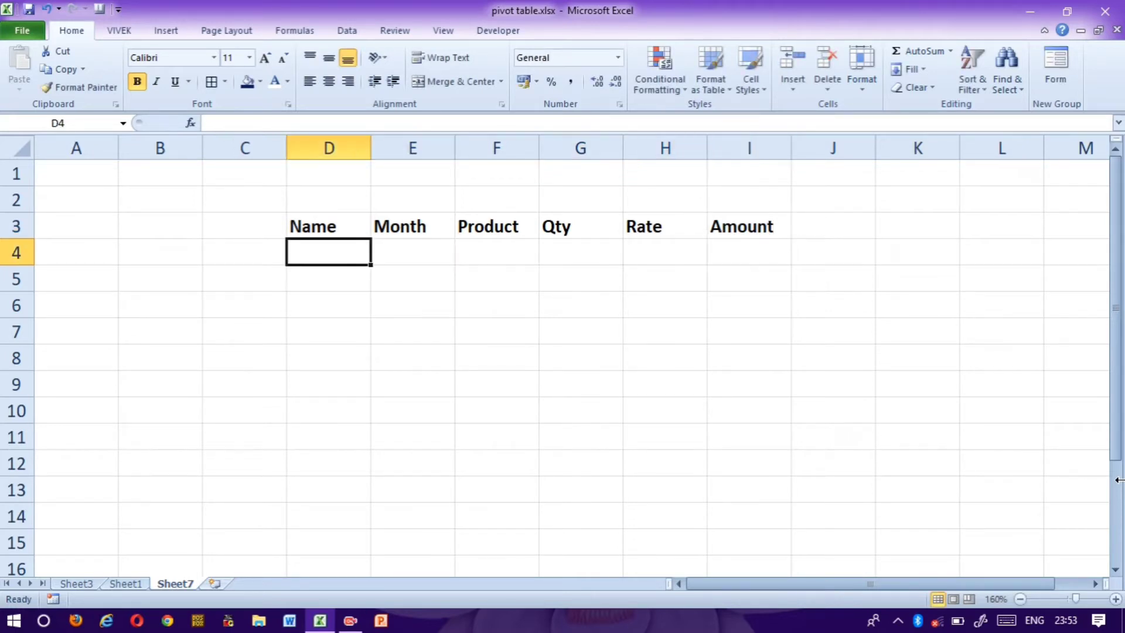
pyautogui.write('Rajan')
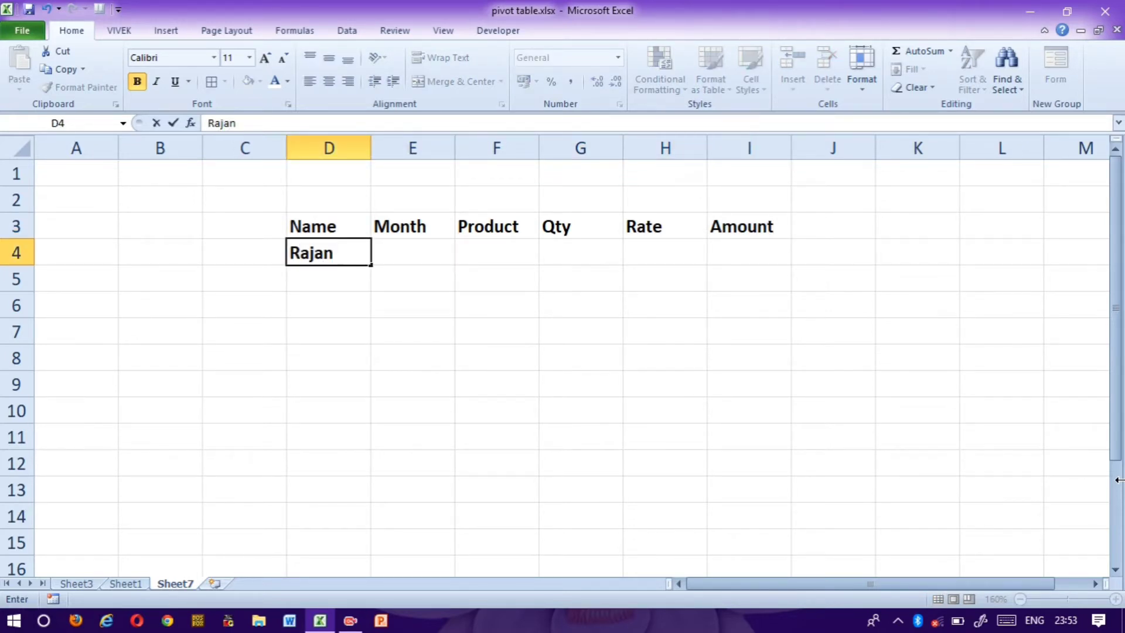
pyautogui.press('Return')
pyautogui.write('Abhay')
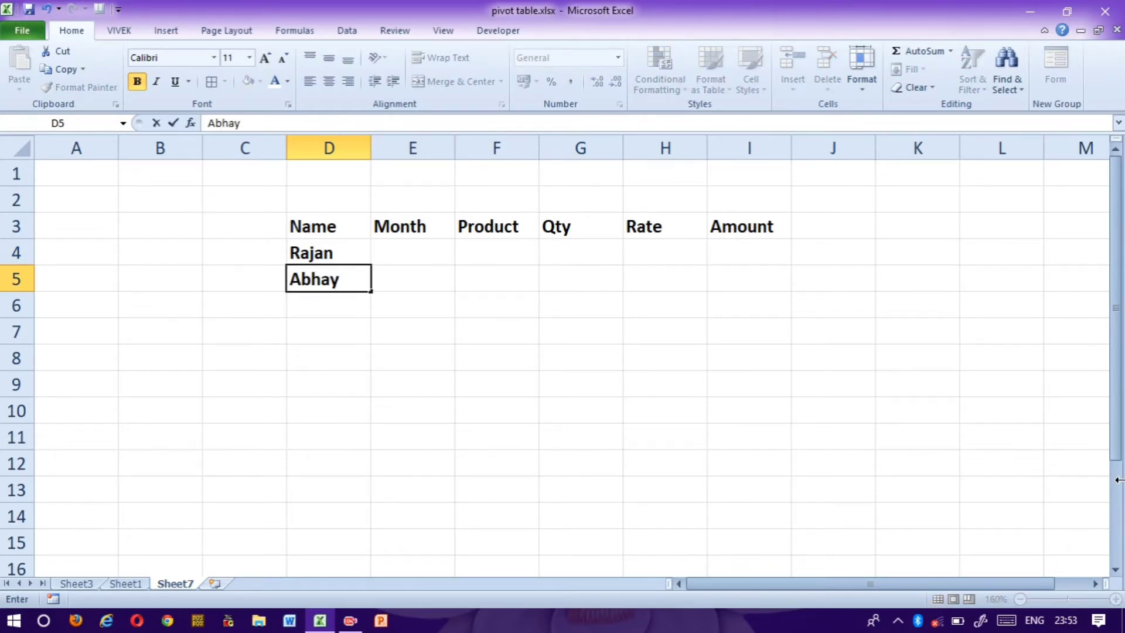
pyautogui.press('Return')
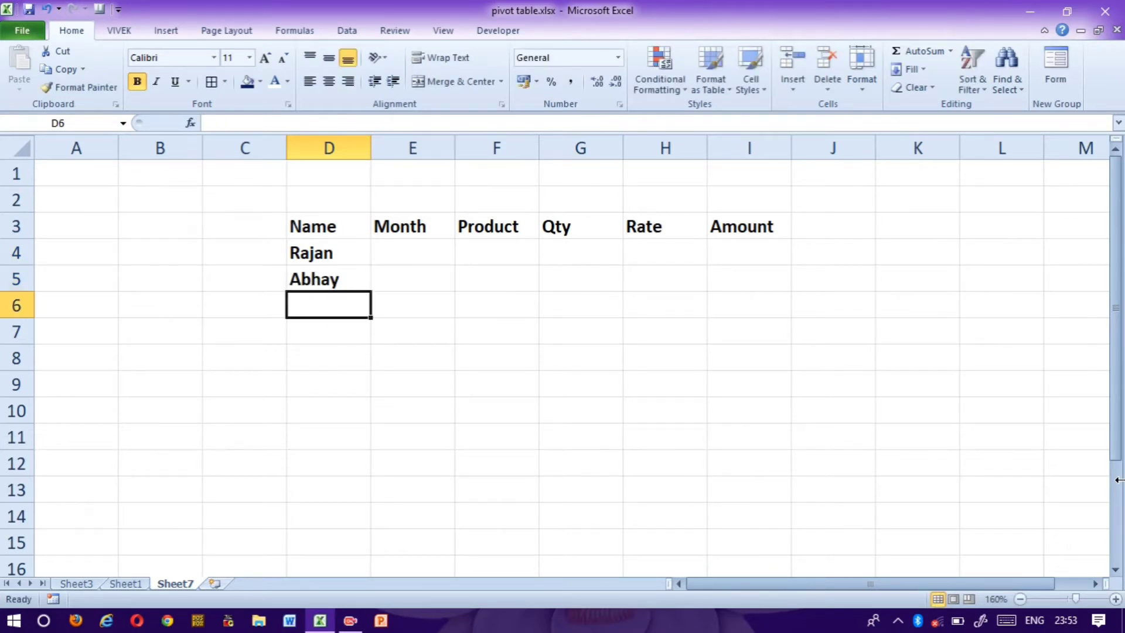
pyautogui.write('Vinay')
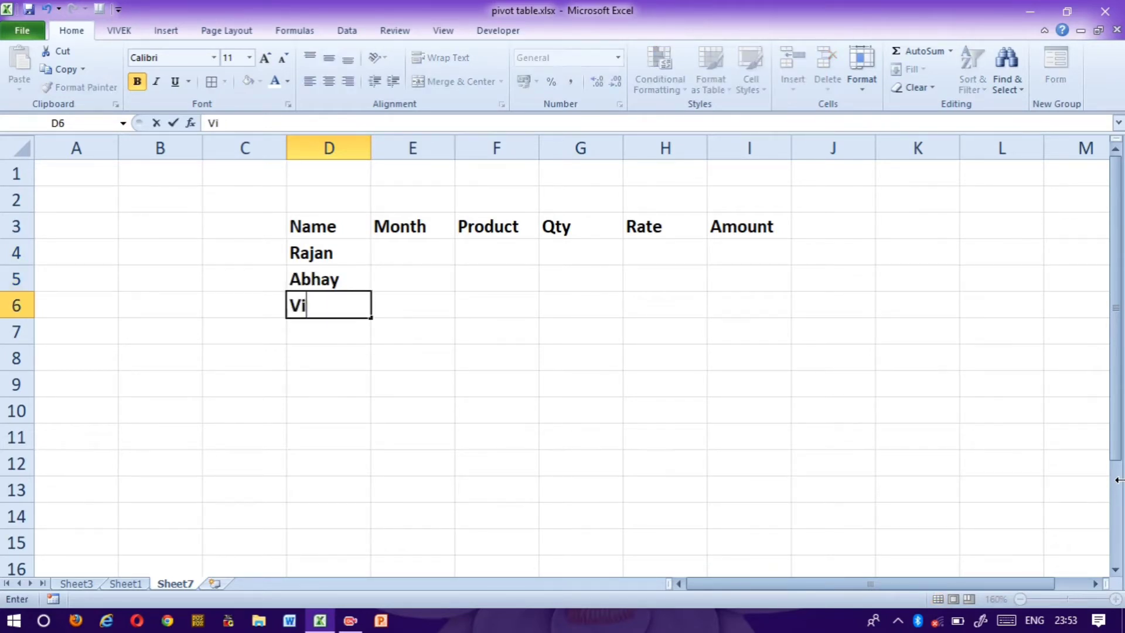
pyautogui.press('Return')
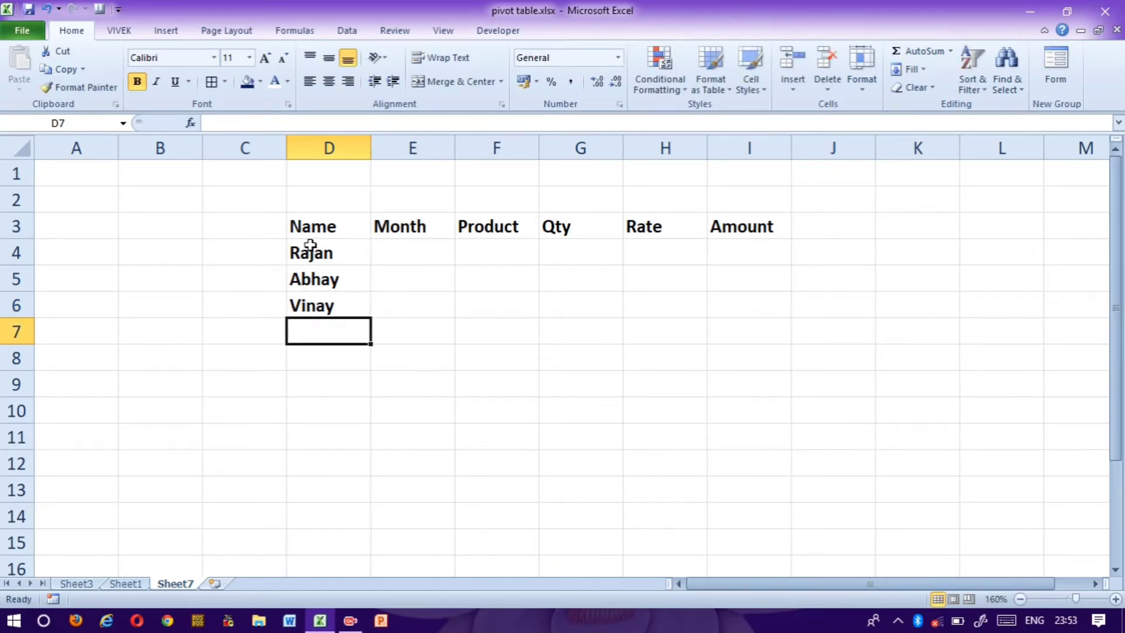
# - Copy the three names in D4:D6 and paste them twice below, starting at D7 and D10
pyautogui.moveTo(311, 253); pyautogui.dragTo(334, 307)
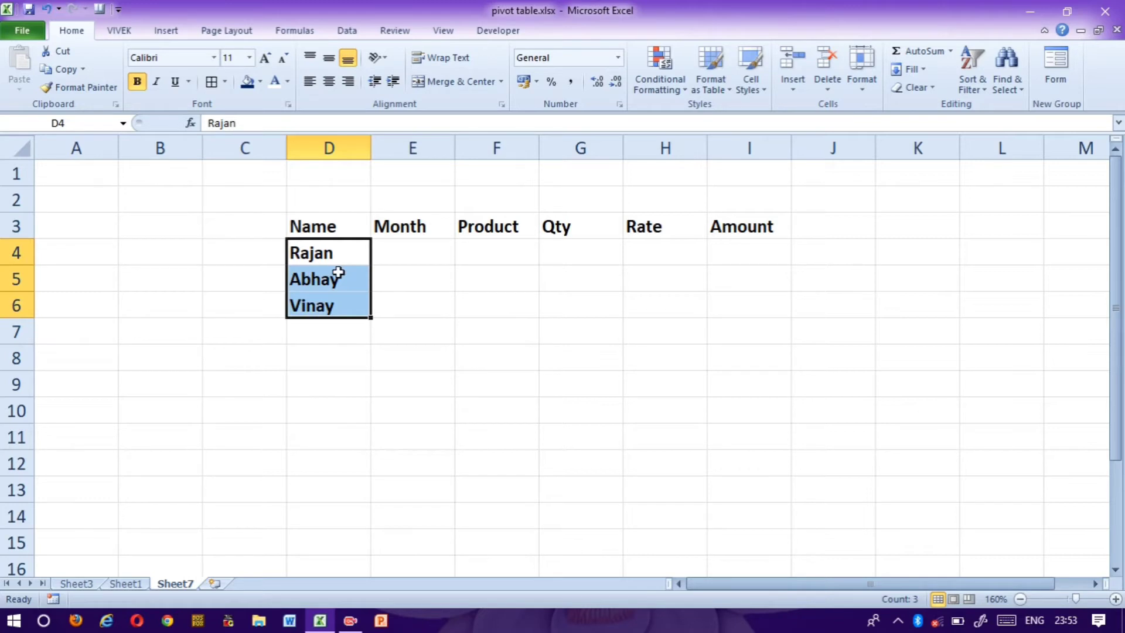
pyautogui.hotkey('ctrl', 'c')
pyautogui.click(334, 332)
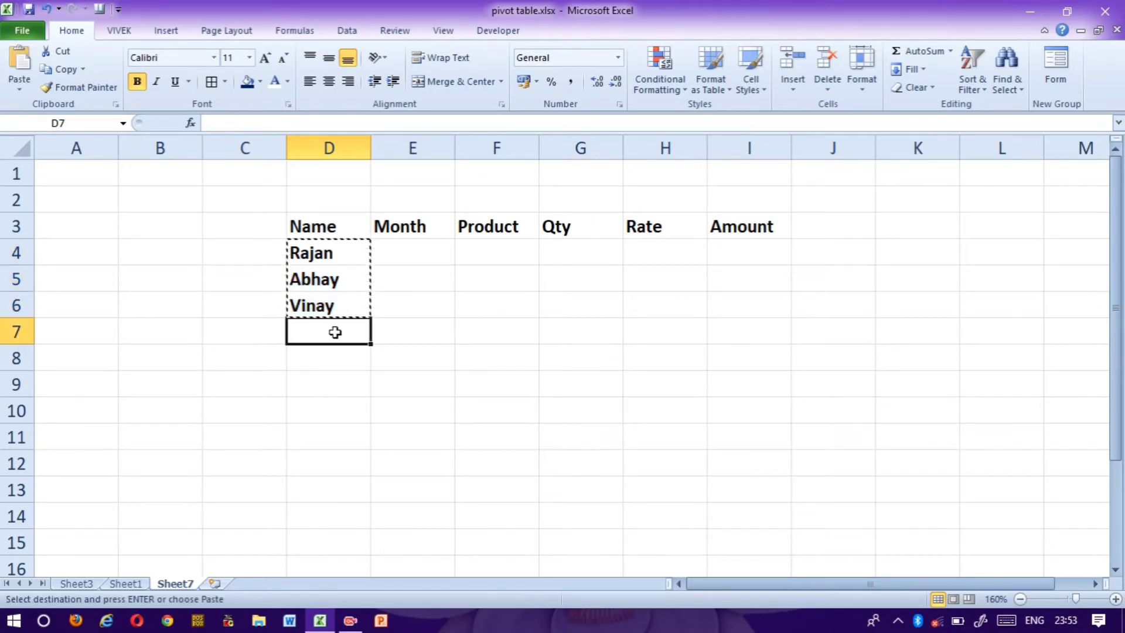
pyautogui.hotkey('ctrl', 'v')
pyautogui.click(332, 410)
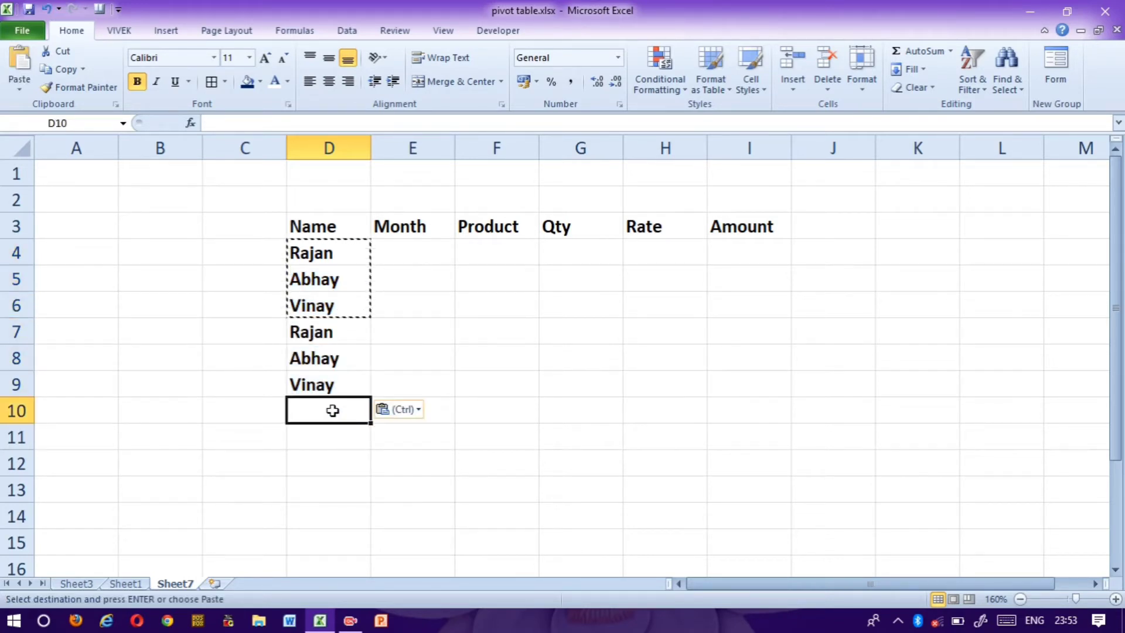
pyautogui.hotkey('ctrl', 'v')
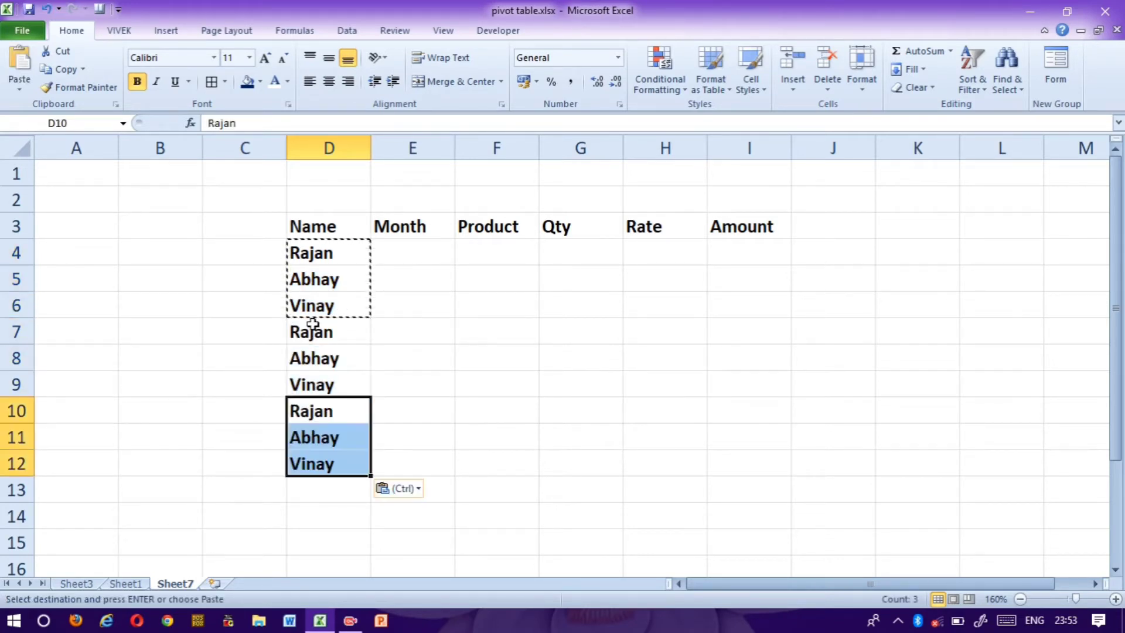
# - Enter Jan, Feb and Mar under the Month header in cells E4 to E6
pyautogui.click(406, 255)
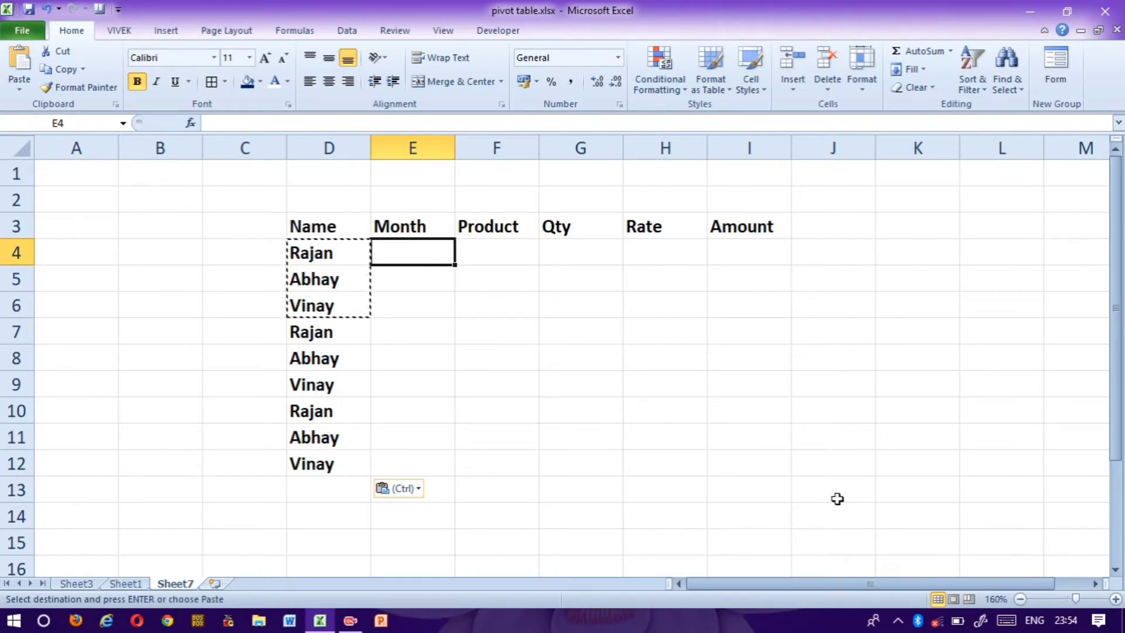
pyautogui.write('JA')
pyautogui.press('BackSpace')
pyautogui.write('a')
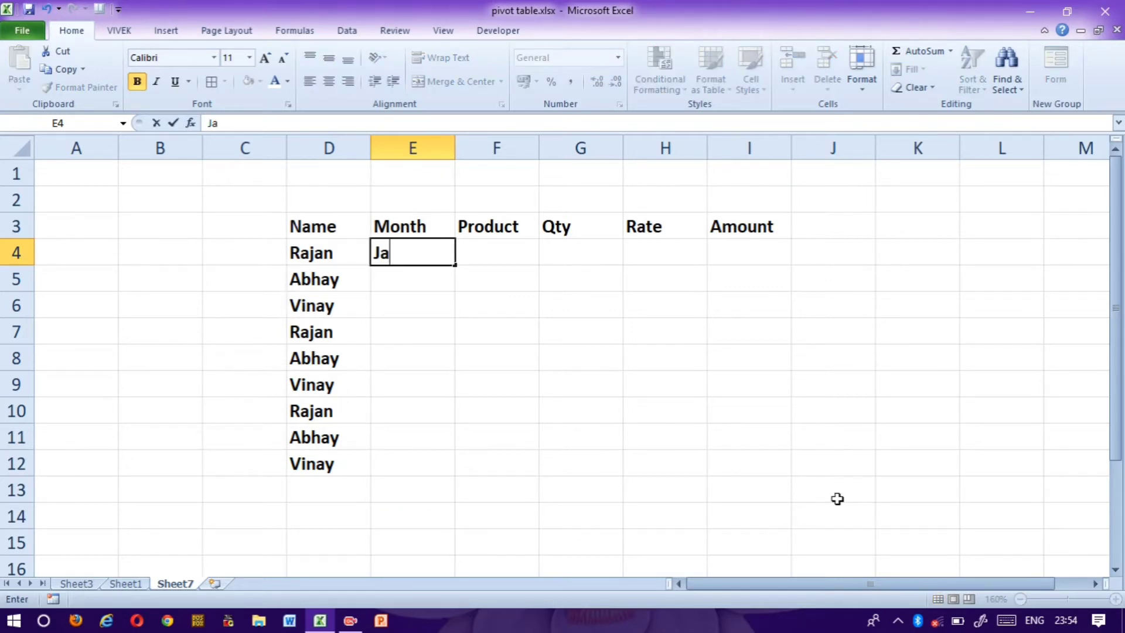
pyautogui.write('n')
pyautogui.press('Return')
pyautogui.write('Feb')
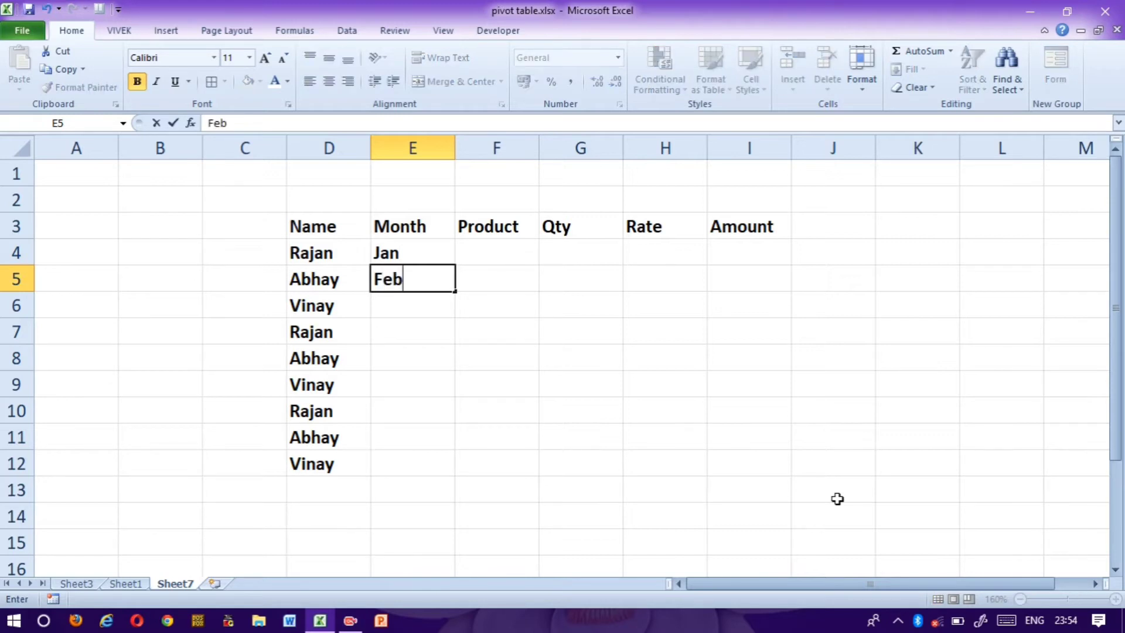
pyautogui.press('Return')
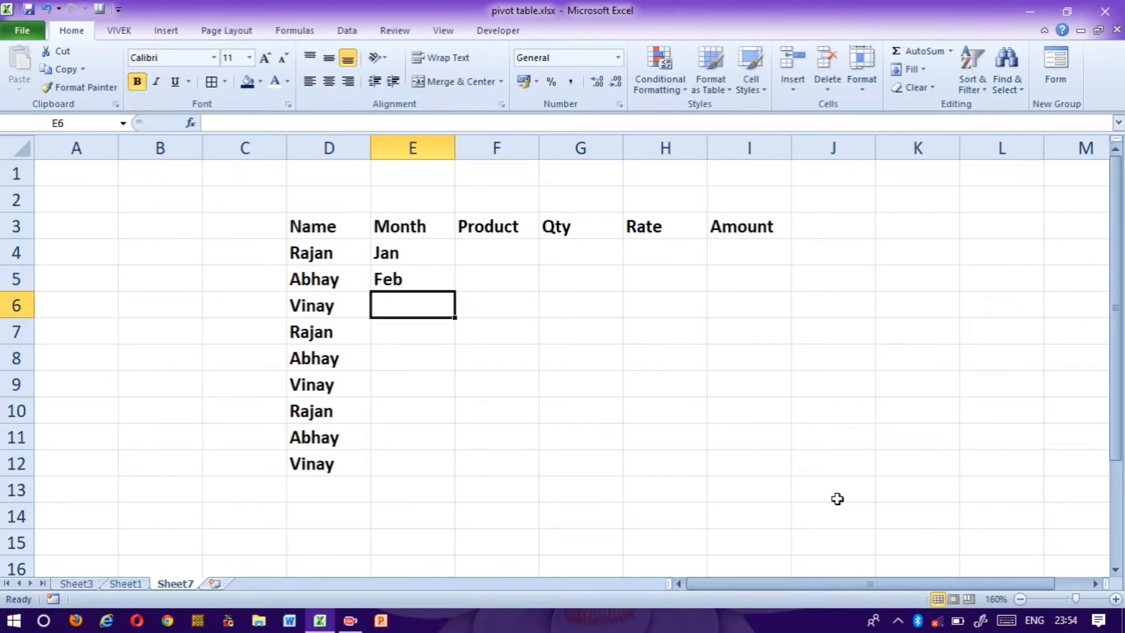
pyautogui.write('Mar')
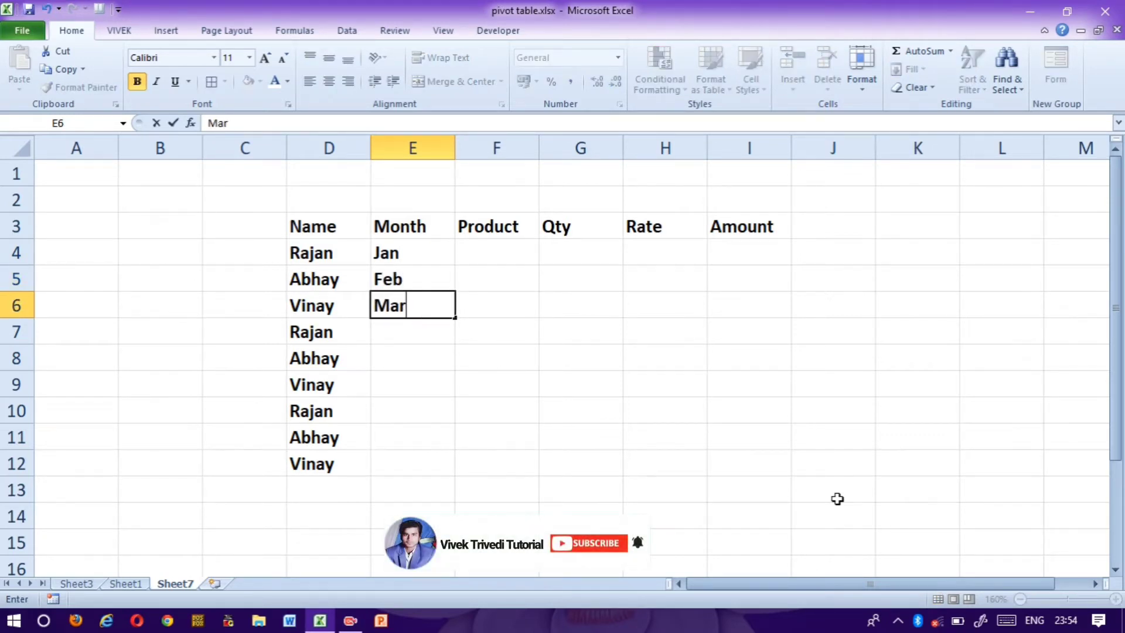
pyautogui.press('Return')
# - Continue the Month column with Jan, Mar and Feb in cells E7 to E9
pyautogui.write('J')
pyautogui.press('Return')
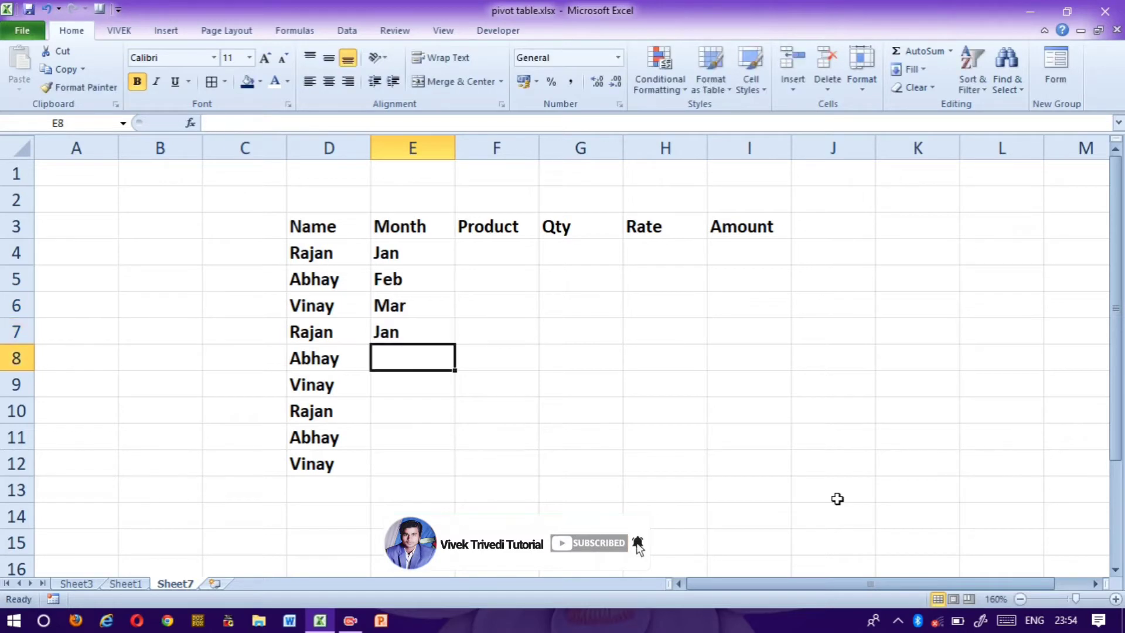
pyautogui.write('Ma')
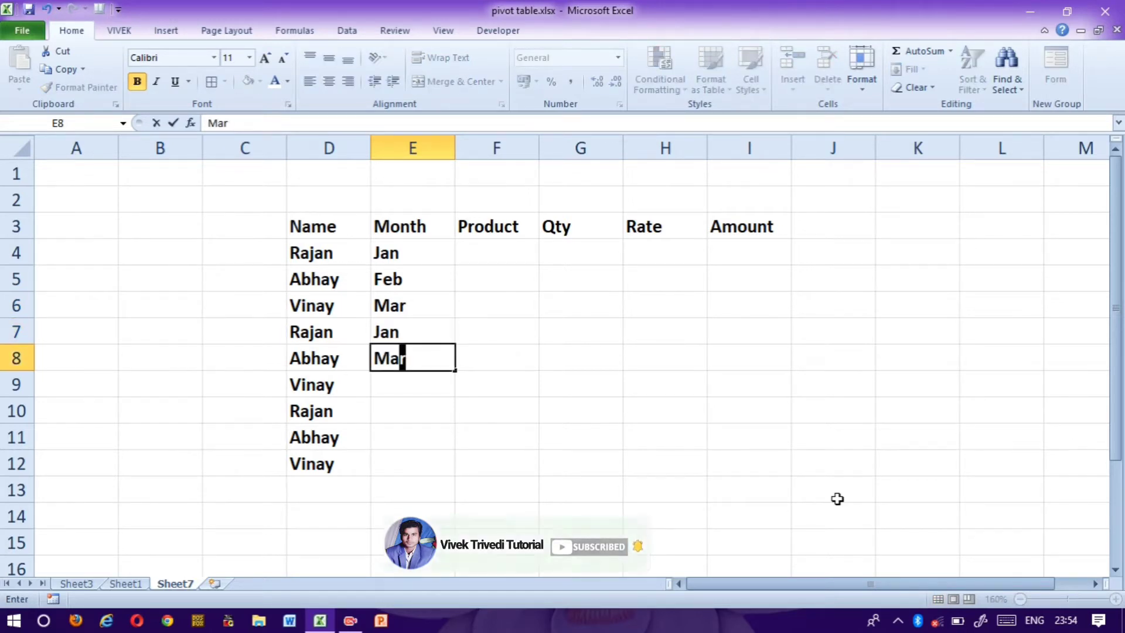
pyautogui.press('Return')
pyautogui.write('F')
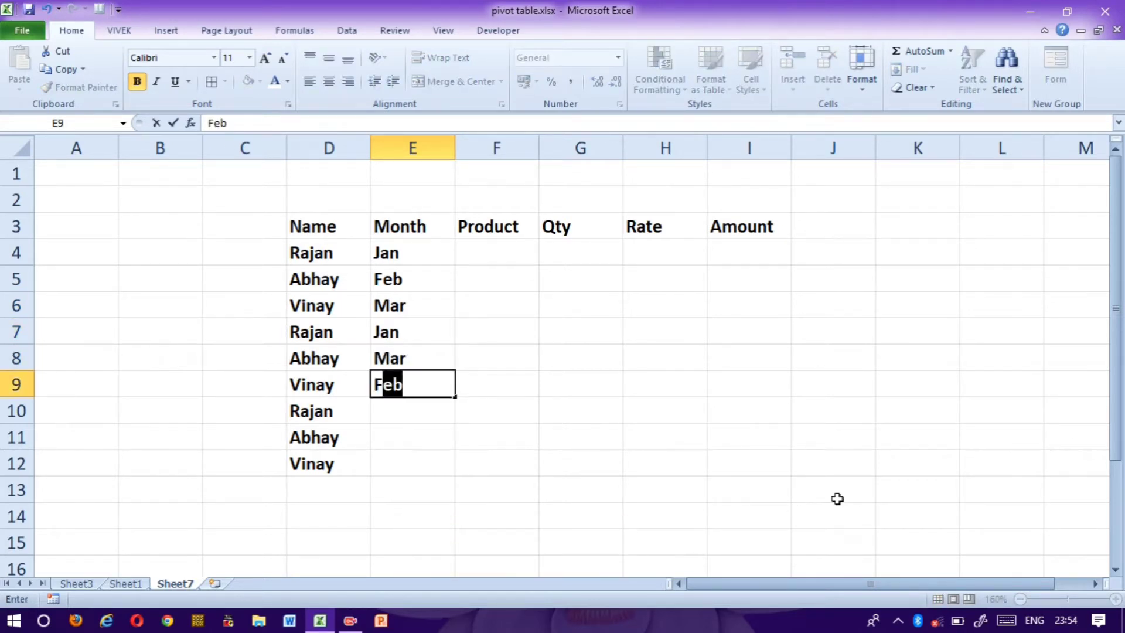
pyautogui.press('Return')
# - Complete the Month column with Feb, Jan and Mar in cells E10 to E12
pyautogui.write('F')
pyautogui.press('Return')
pyautogui.write('J')
pyautogui.press('Return')
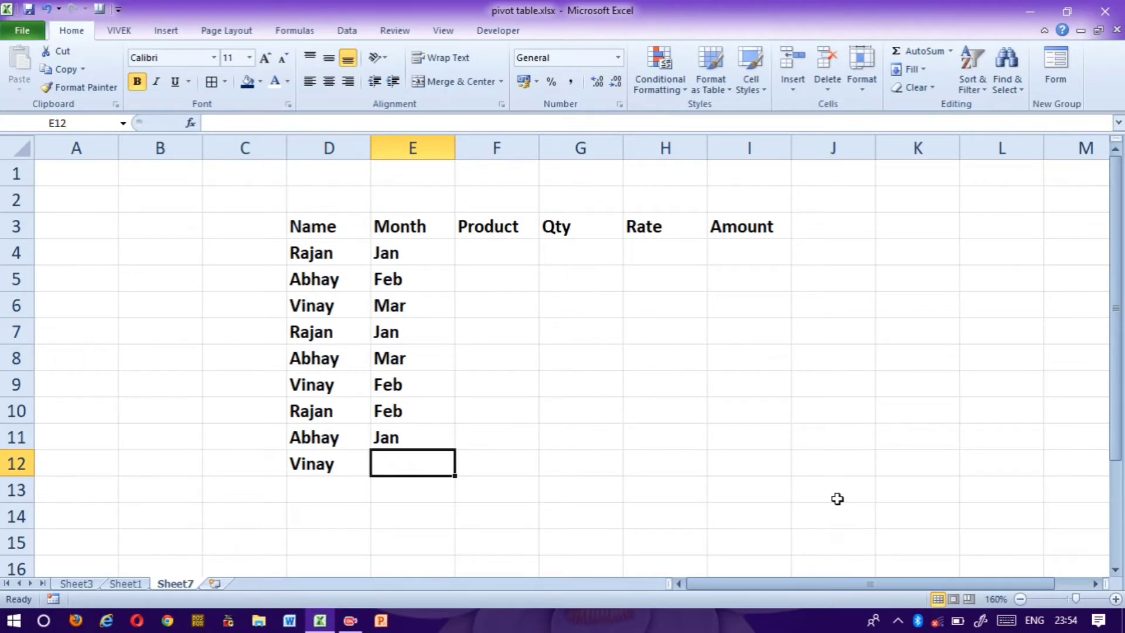
pyautogui.write('M')
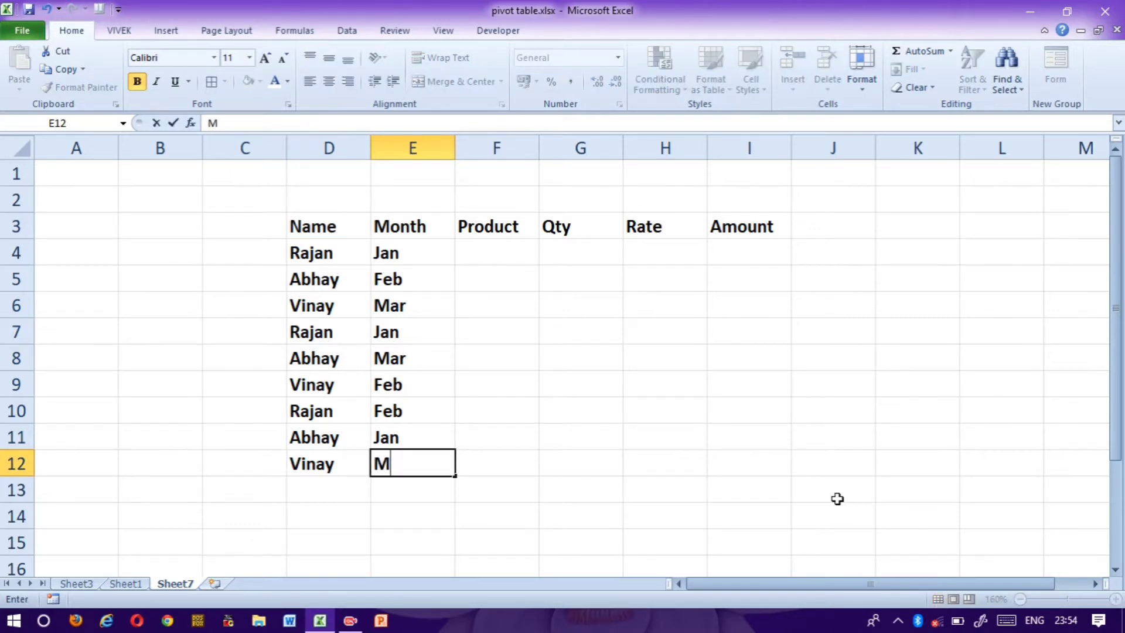
pyautogui.write('ar')
pyautogui.press('Right')
# - Enter Mouse, Keyboard and Printer under the Product header in cells F4 to F6
pyautogui.press('Up')
pyautogui.press('Up')
pyautogui.press('Up')
pyautogui.press('Up')
pyautogui.press('Up')
pyautogui.press('Up')
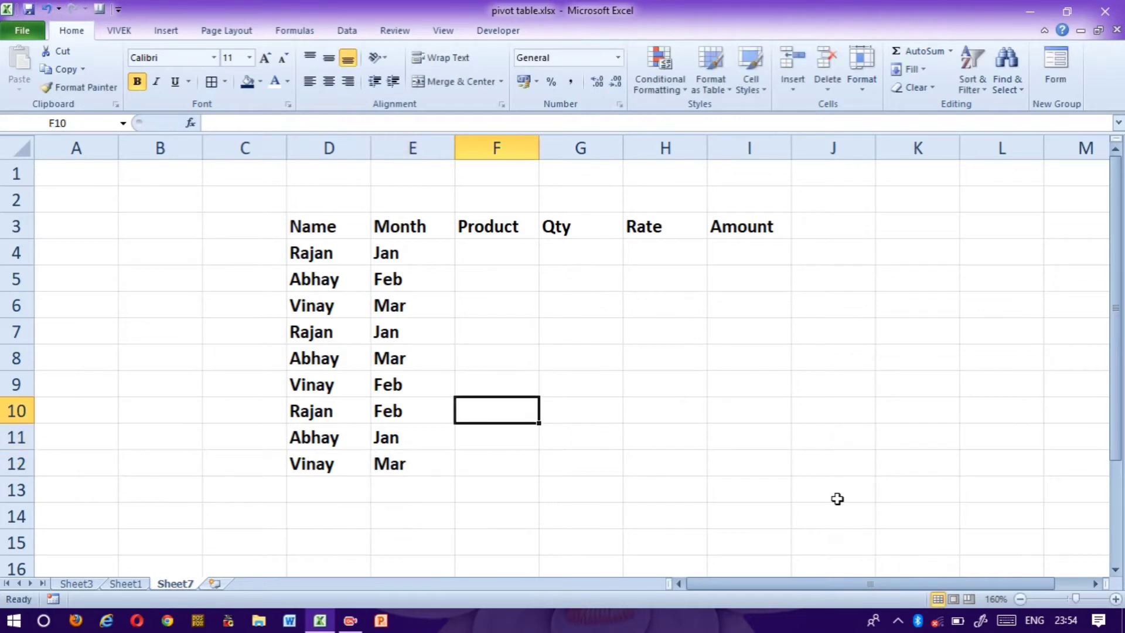
pyautogui.press('Up')
pyautogui.press('Up')
pyautogui.write('Mouse')
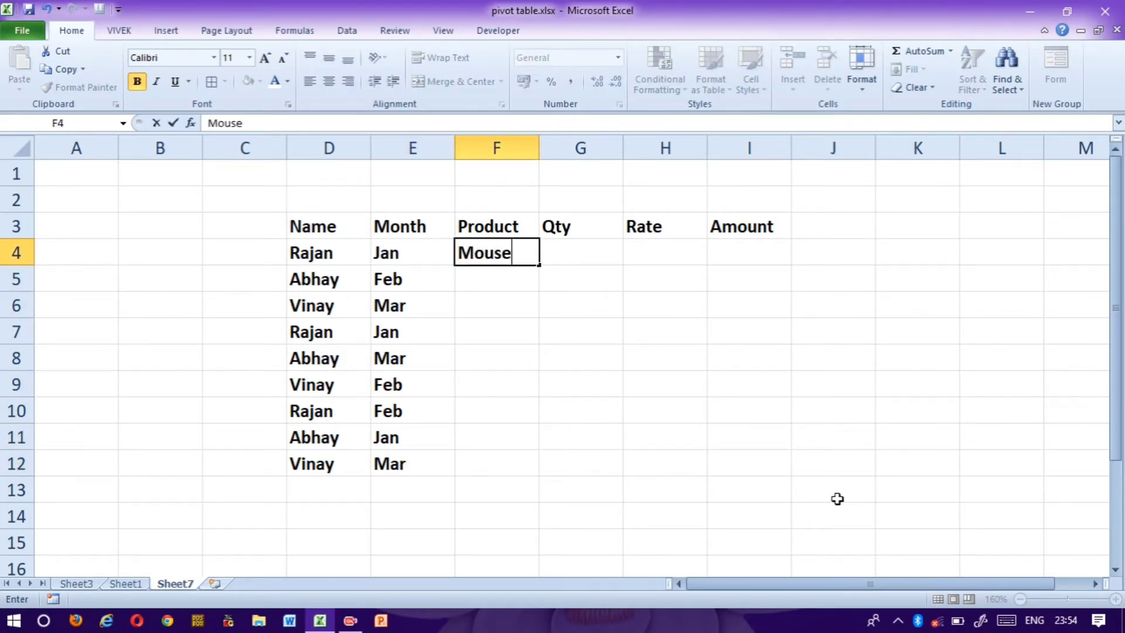
pyautogui.press('Return')
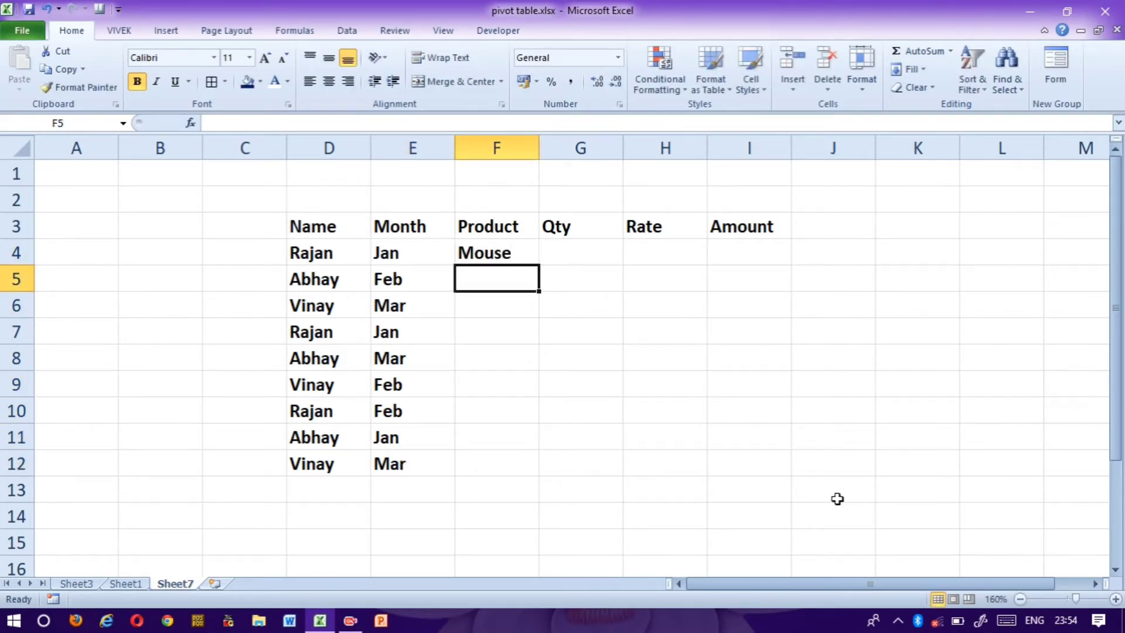
pyautogui.write('Keyb')
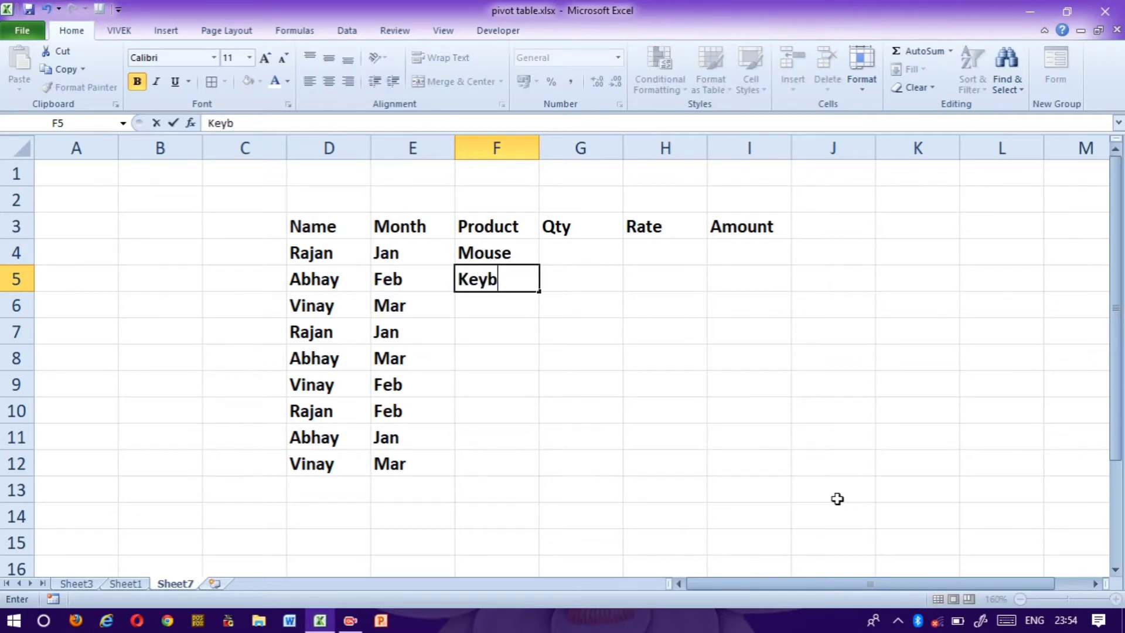
pyautogui.write('oard')
pyautogui.press('Return')
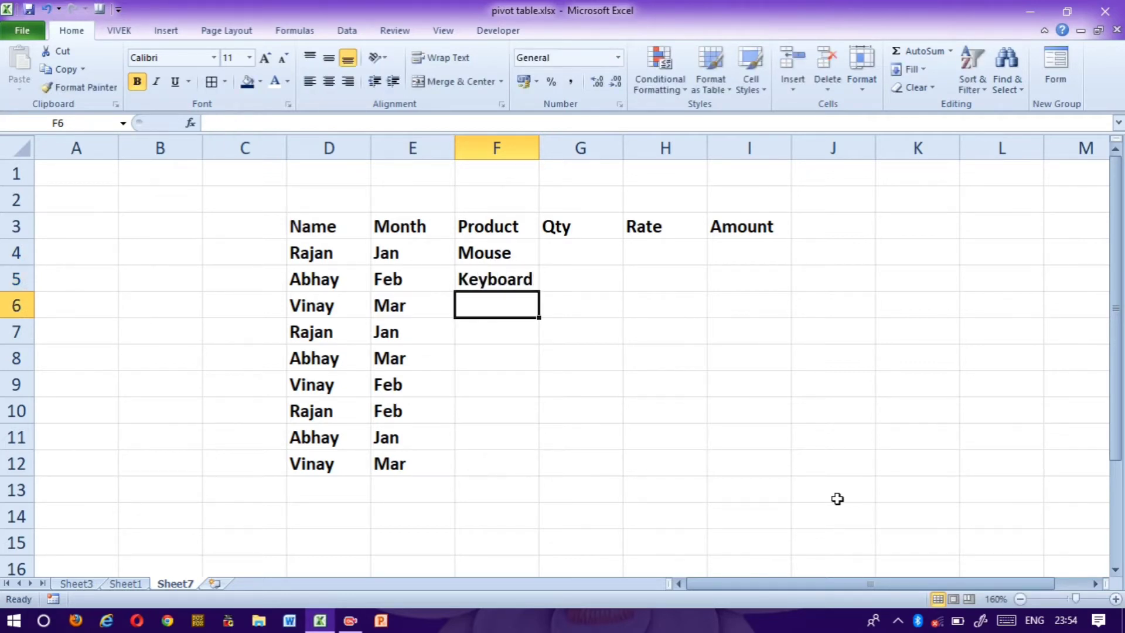
pyautogui.write('Printer')
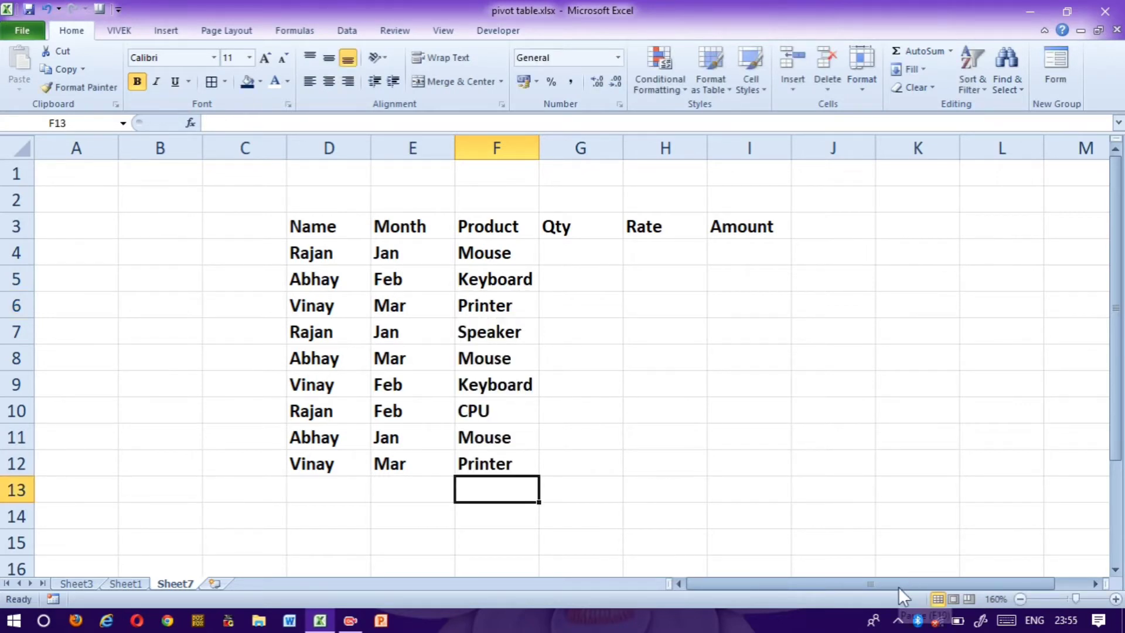
# - Enter the quantities 2, 3, 4 and 5 under the Qty header in cells G4 to G7
pyautogui.click(578, 252)
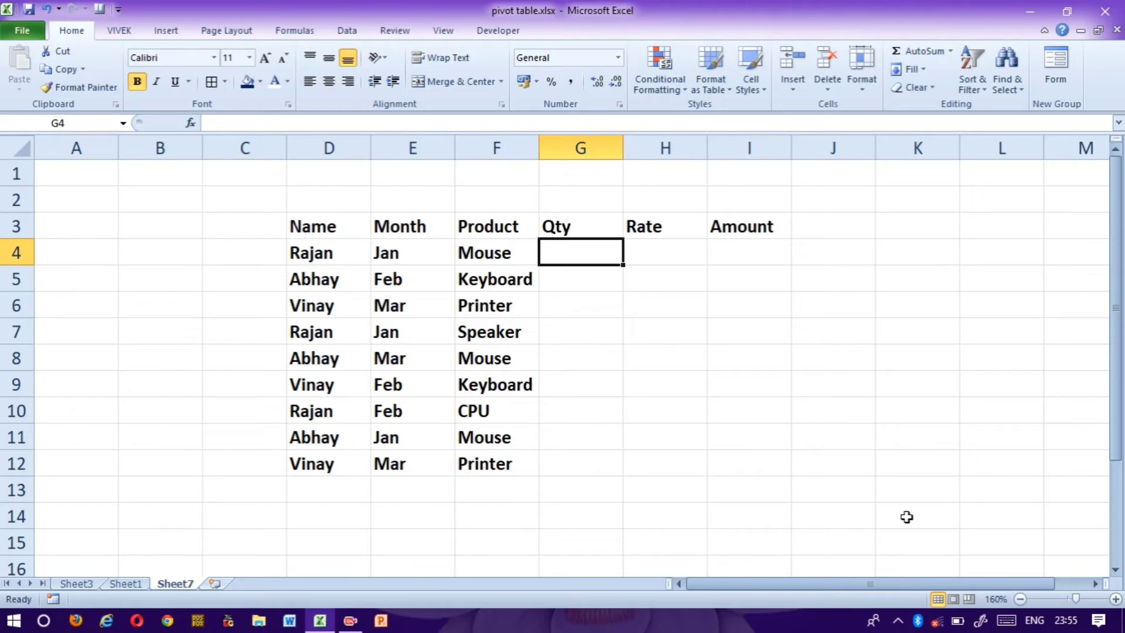
pyautogui.write('2')
pyautogui.press('Return')
pyautogui.write('3')
pyautogui.press('Return')
pyautogui.write('4')
pyautogui.press('Return')
pyautogui.write('5')
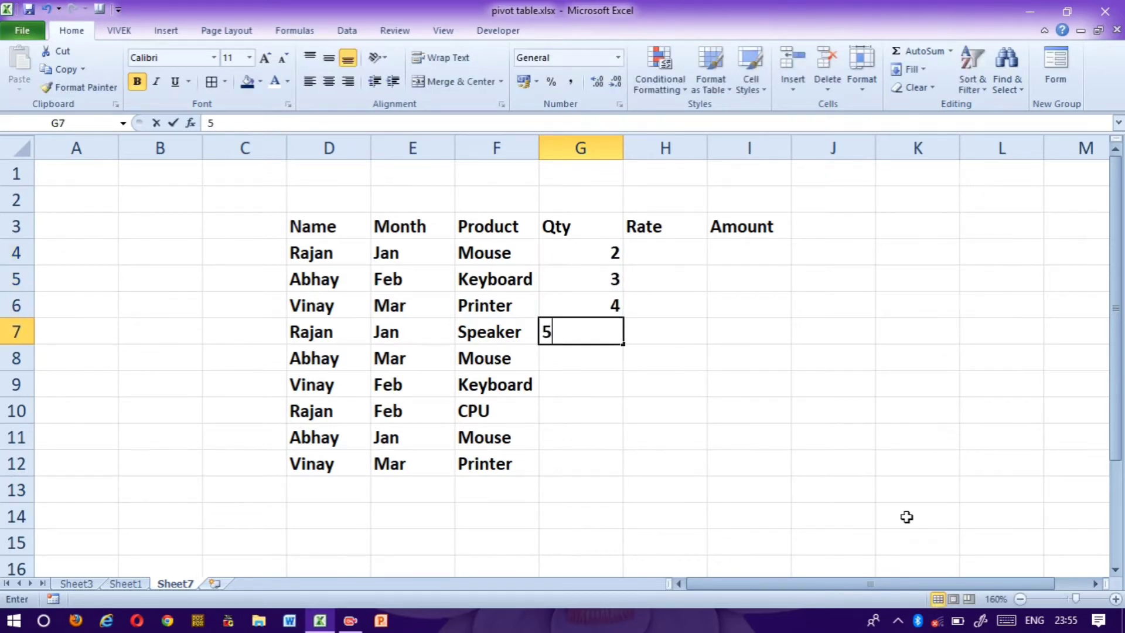
pyautogui.press('Return')
# - Complete the Qty column with 6, 2, 3, 4 and 5 in cells G8 to G12
pyautogui.write('6')
pyautogui.press('Return')
pyautogui.write('2')
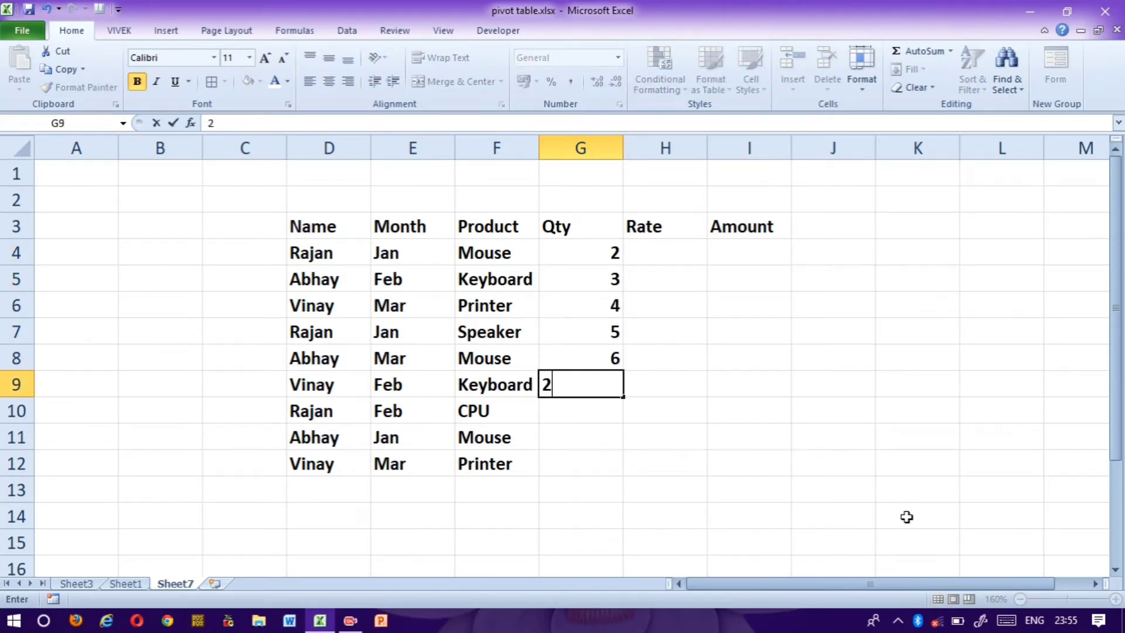
pyautogui.press('Return')
pyautogui.write('3')
pyautogui.press('Return')
pyautogui.write('4')
pyautogui.press('Return')
pyautogui.write('5')
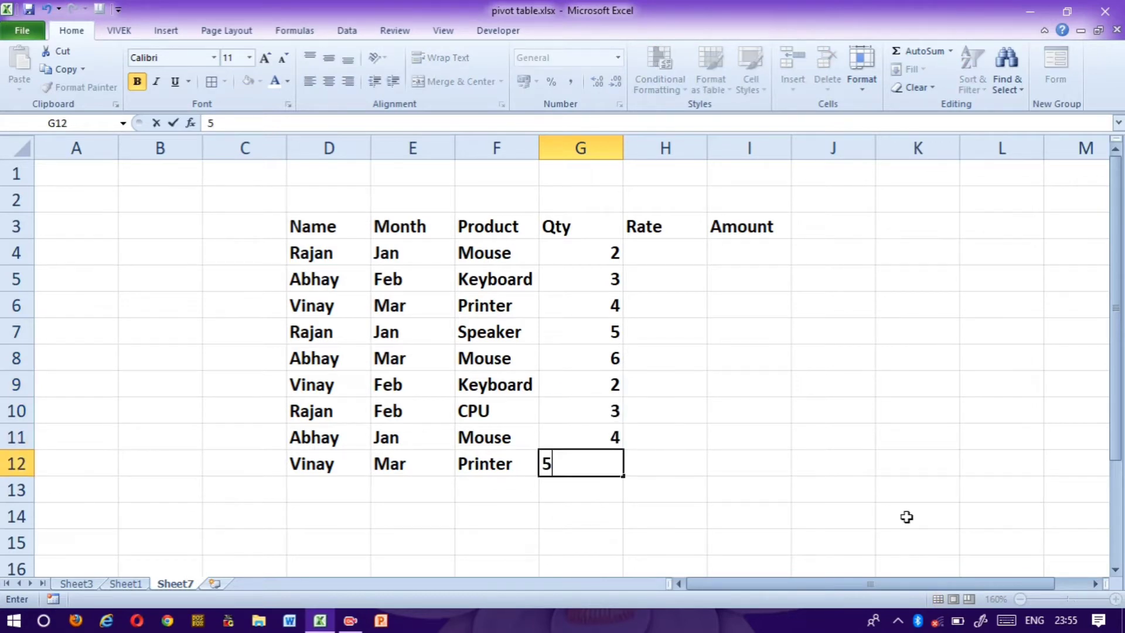
pyautogui.press('Up')
# - Enter the rates 300, 500 and 5000 under the Rate header in cells H4 to H6
pyautogui.press('Up')
pyautogui.press('Up')
pyautogui.press('Up')
pyautogui.press('Up')
pyautogui.press('Up')
pyautogui.press('Up')
pyautogui.press('Up')
pyautogui.press('Right')
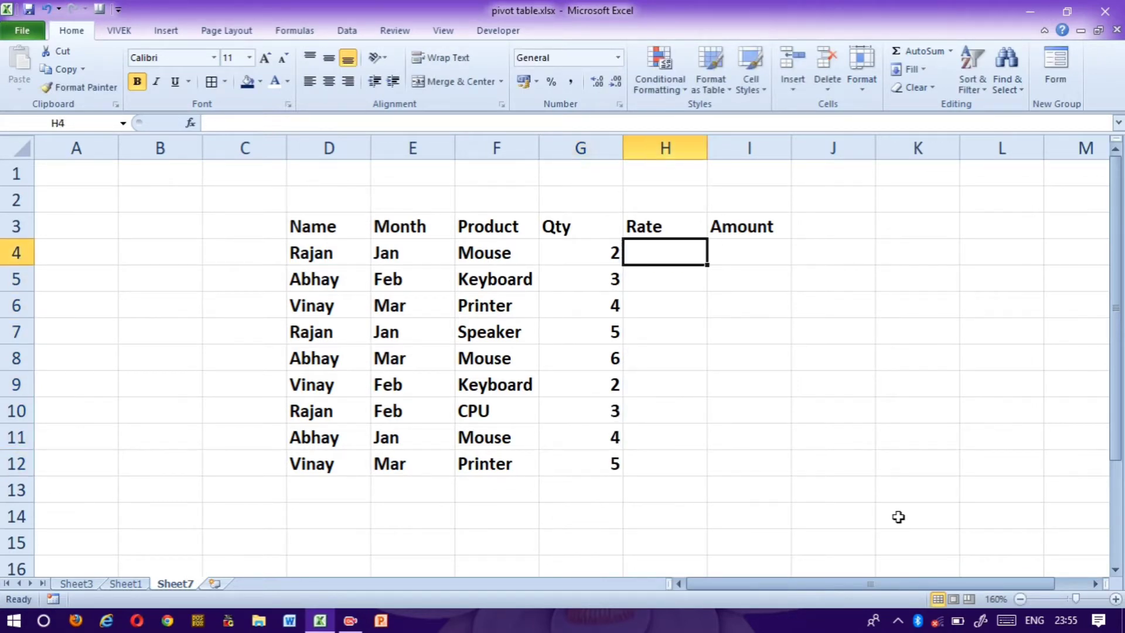
pyautogui.write('300')
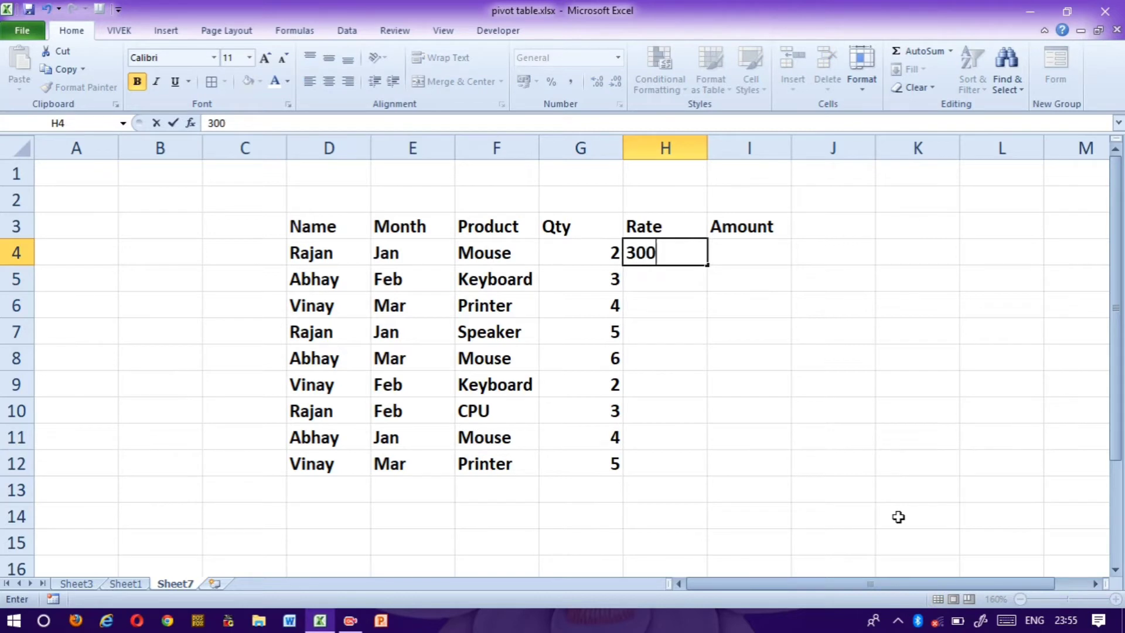
pyautogui.press('Return')
pyautogui.write('500')
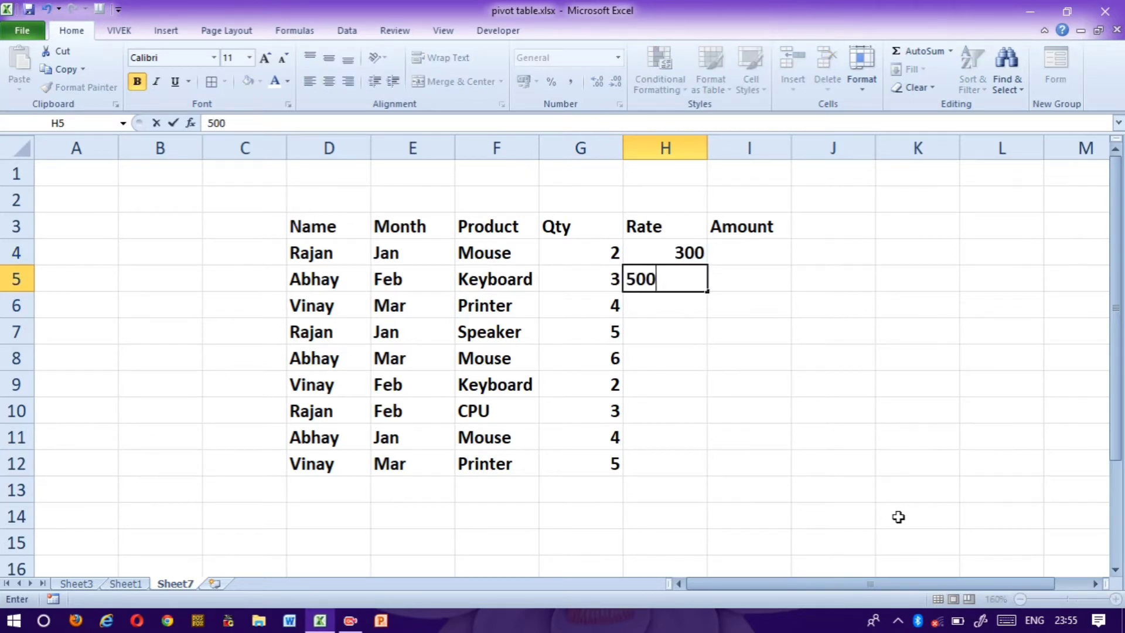
pyautogui.press('Return')
pyautogui.write('5000')
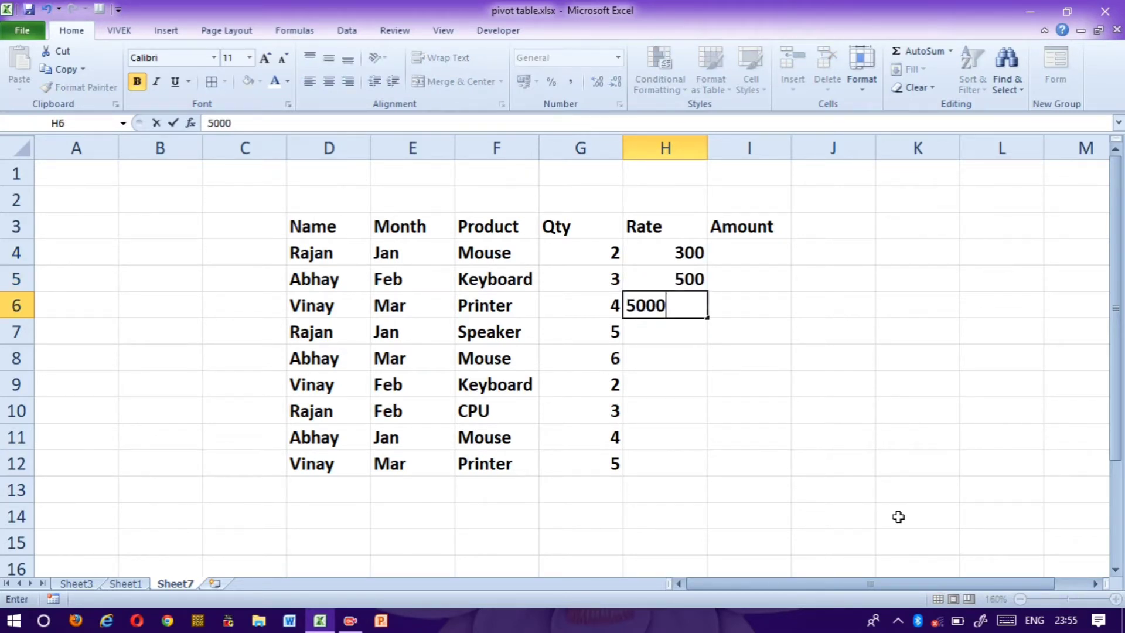
pyautogui.press('Return')
# - Continue the Rate column with 800, 500 and 700 in cells H7 to H9
pyautogui.write('40')
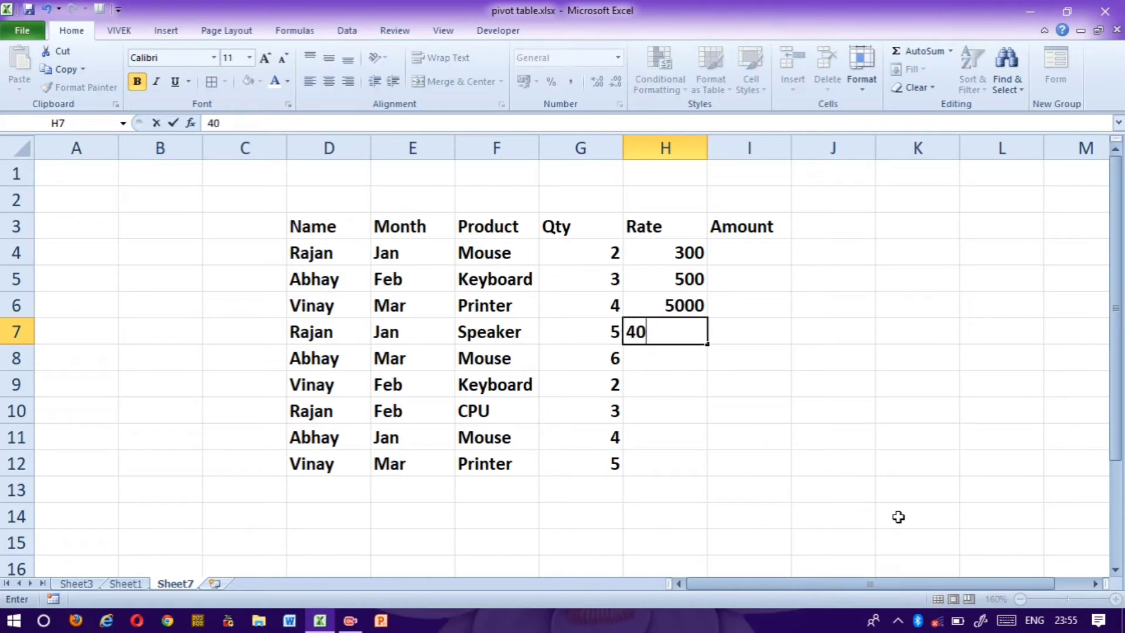
pyautogui.press('BackSpace')
pyautogui.press('BackSpace')
pyautogui.write('0')
pyautogui.press('Return')
pyautogui.write('500')
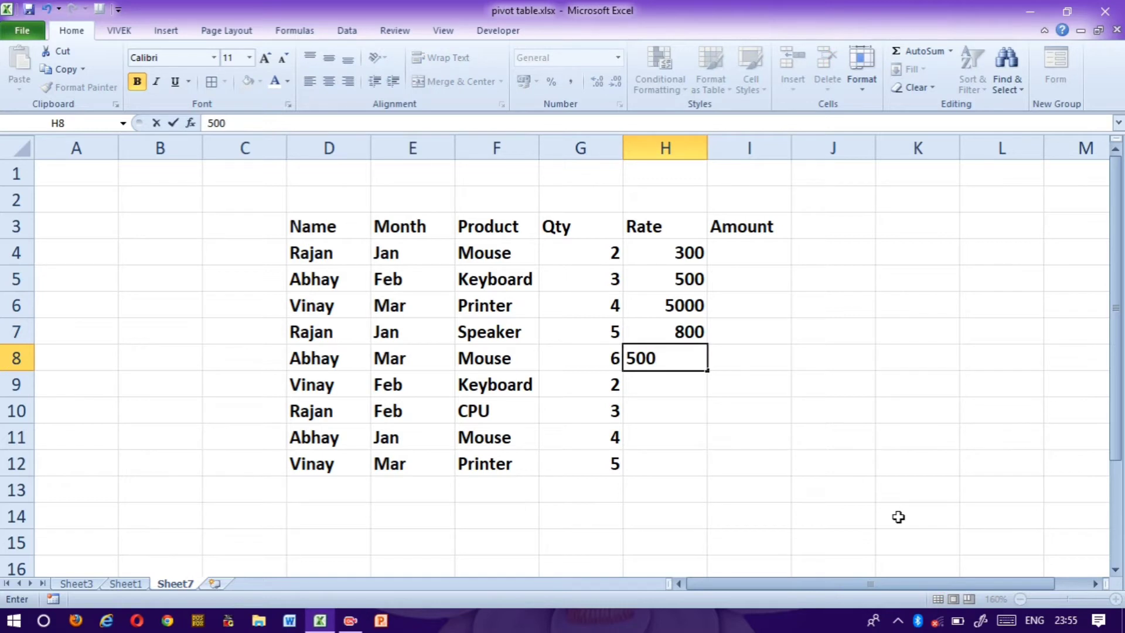
pyautogui.press('Return')
pyautogui.write('700')
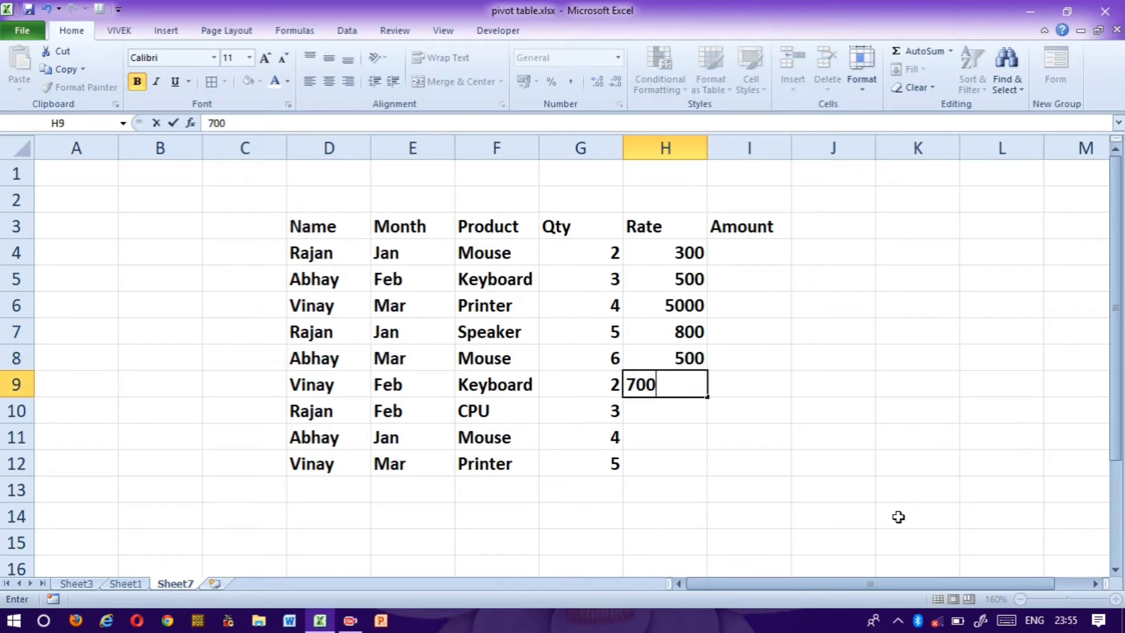
pyautogui.press('Return')
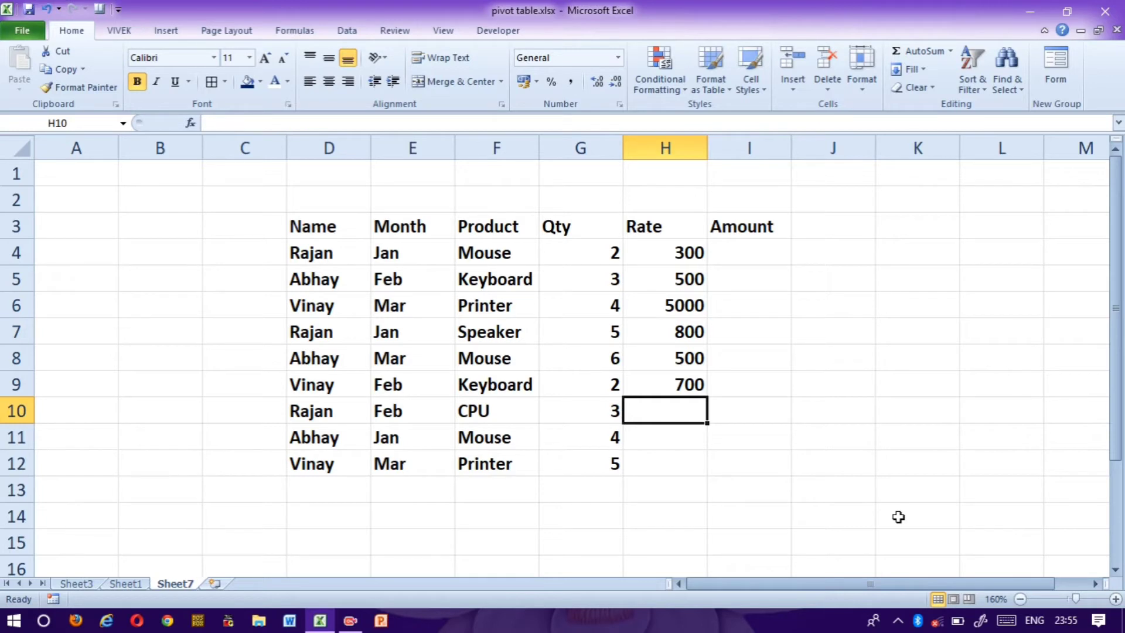
# - Complete the Rate column with 3000, 400 and 8000 in cells H10 to H12
pyautogui.write('3000')
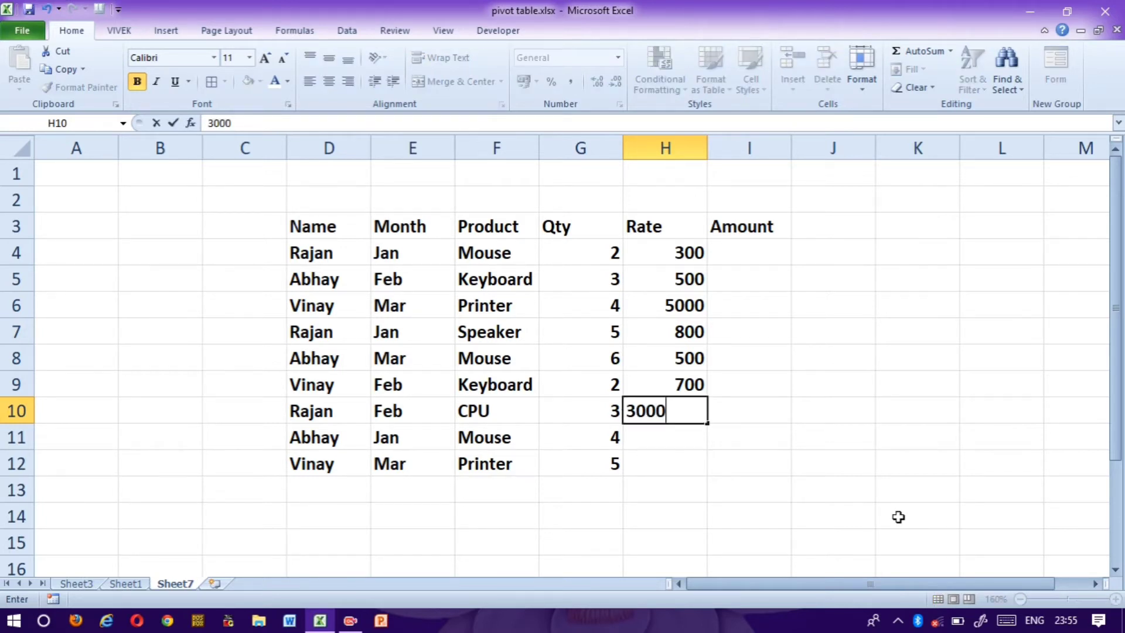
pyautogui.press('Return')
pyautogui.write('400')
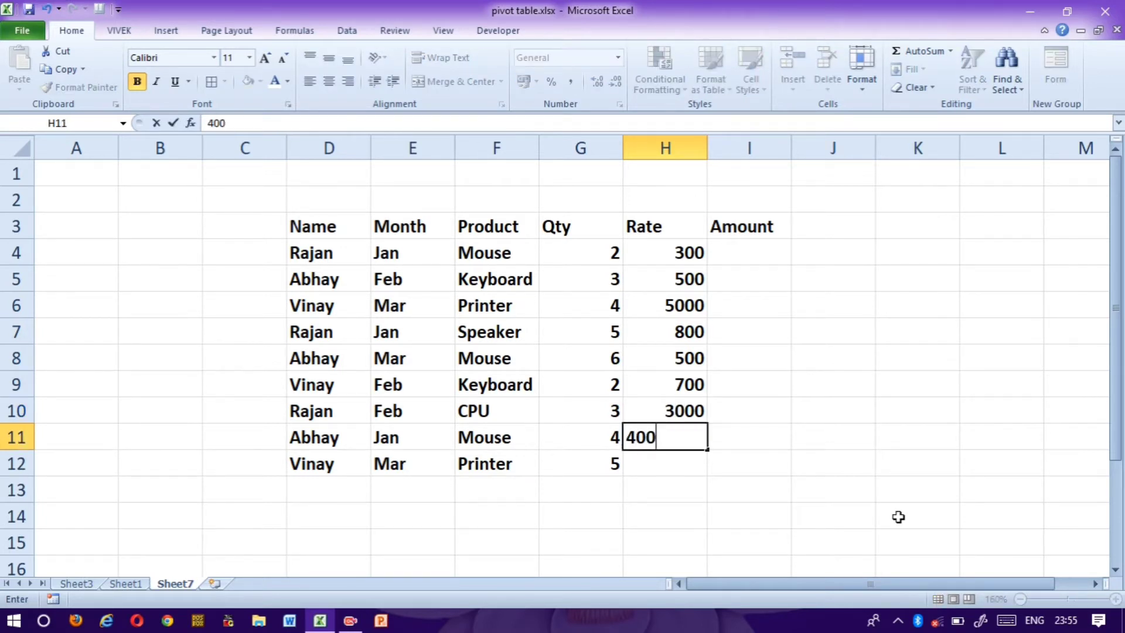
pyautogui.press('Return')
pyautogui.write('8000')
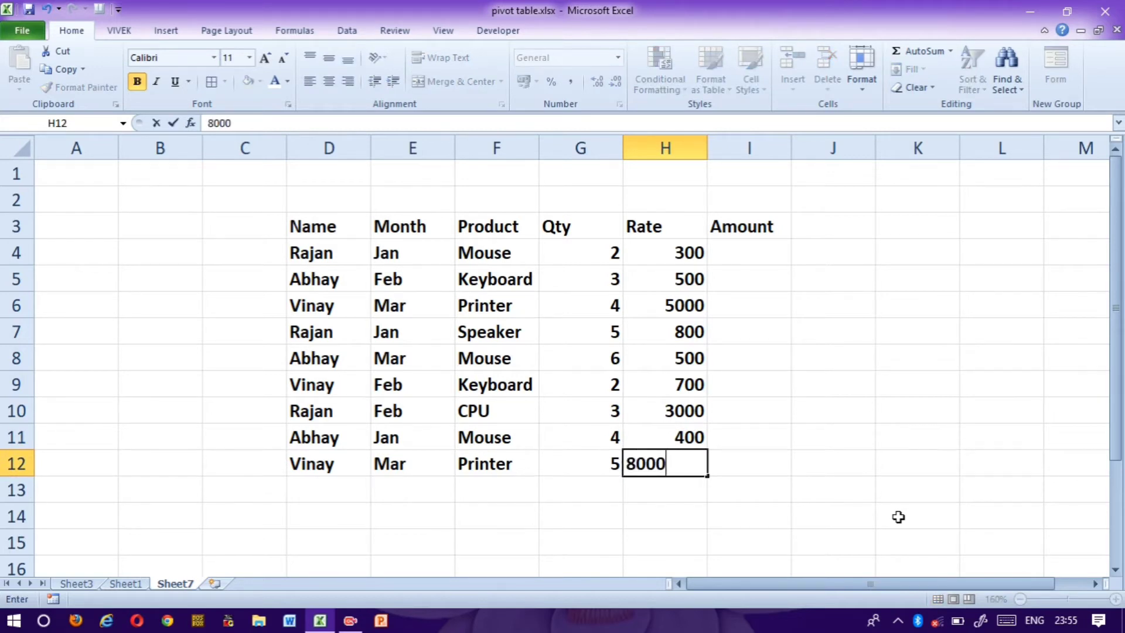
pyautogui.press('Return')
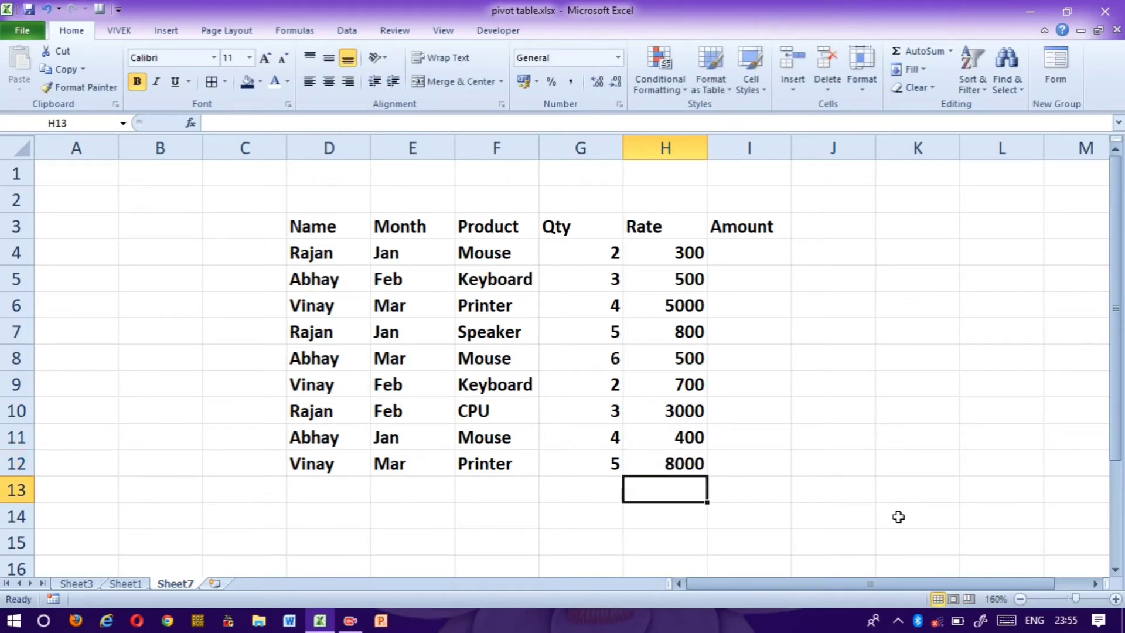
# - Calculate the first row's Amount in cell I4 with the formula =G4*H4
pyautogui.press('Up')
pyautogui.press('Up')
pyautogui.press('Up')
pyautogui.press('Up')
pyautogui.press('Up')
pyautogui.press('Up')
pyautogui.press('Up')
pyautogui.press('Up')
pyautogui.press('Up')
pyautogui.press('Right')
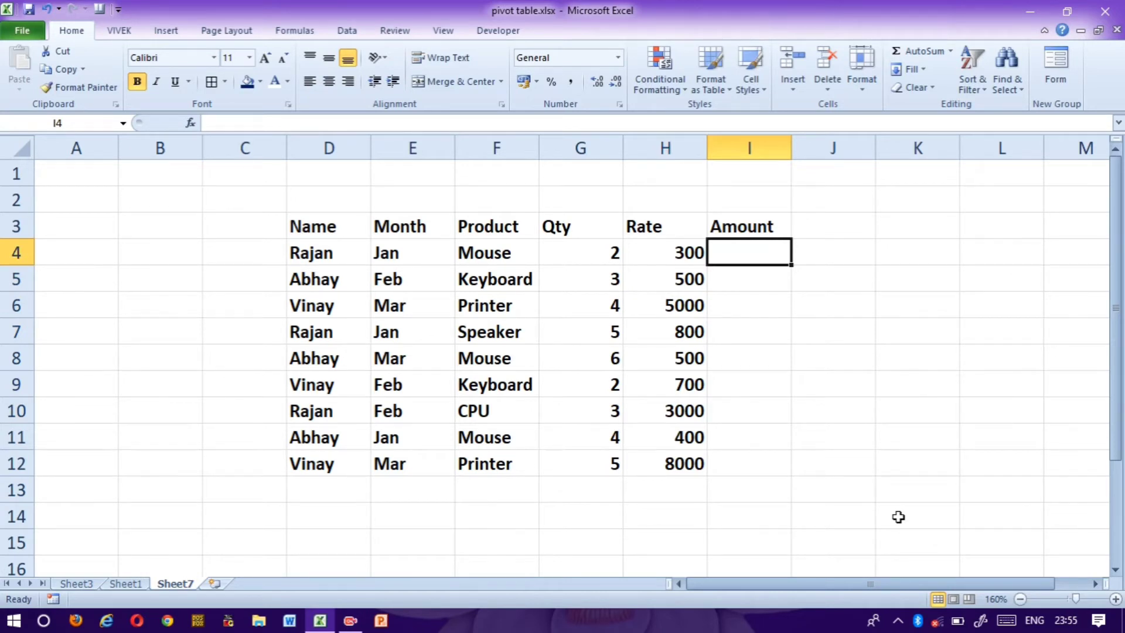
pyautogui.write('=')
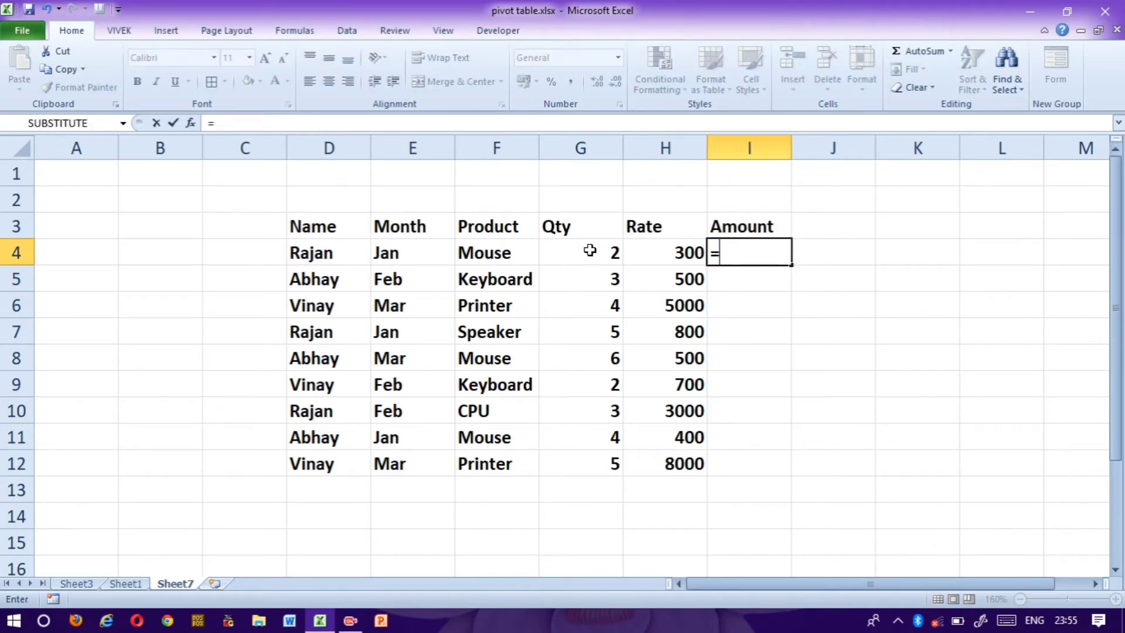
pyautogui.click(590, 250)
pyautogui.write('*')
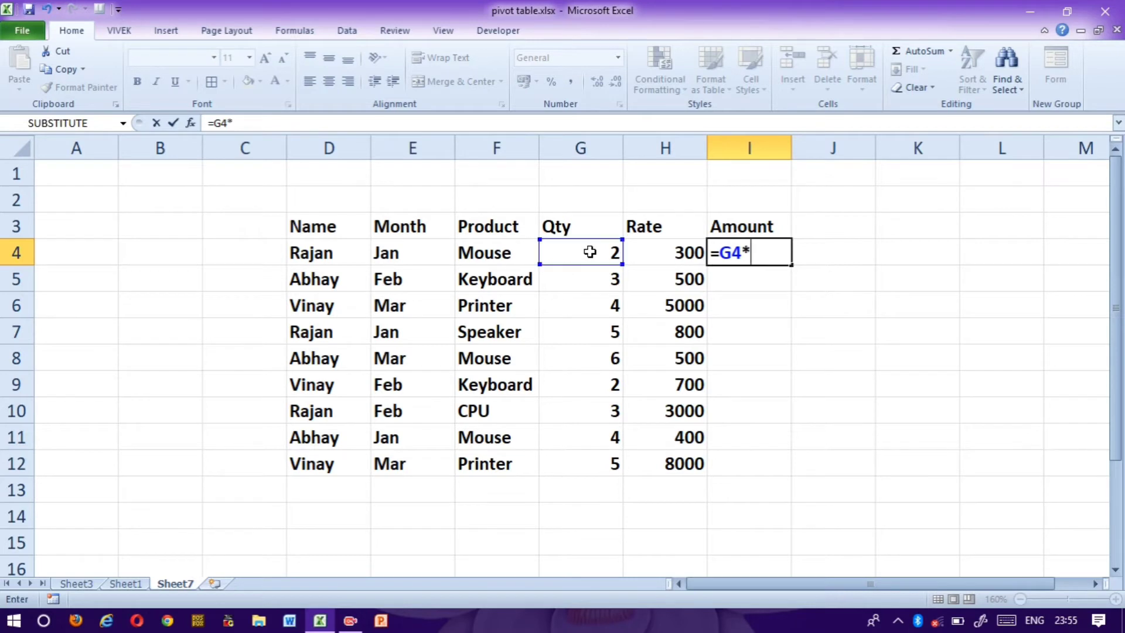
pyautogui.click(661, 255)
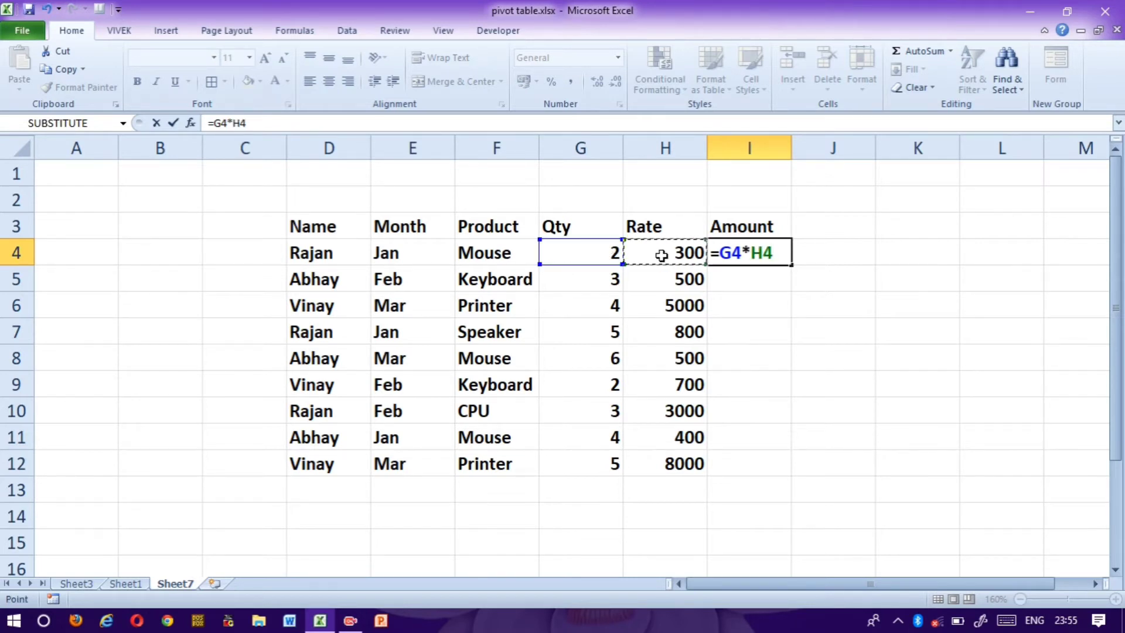
pyautogui.press('Return')
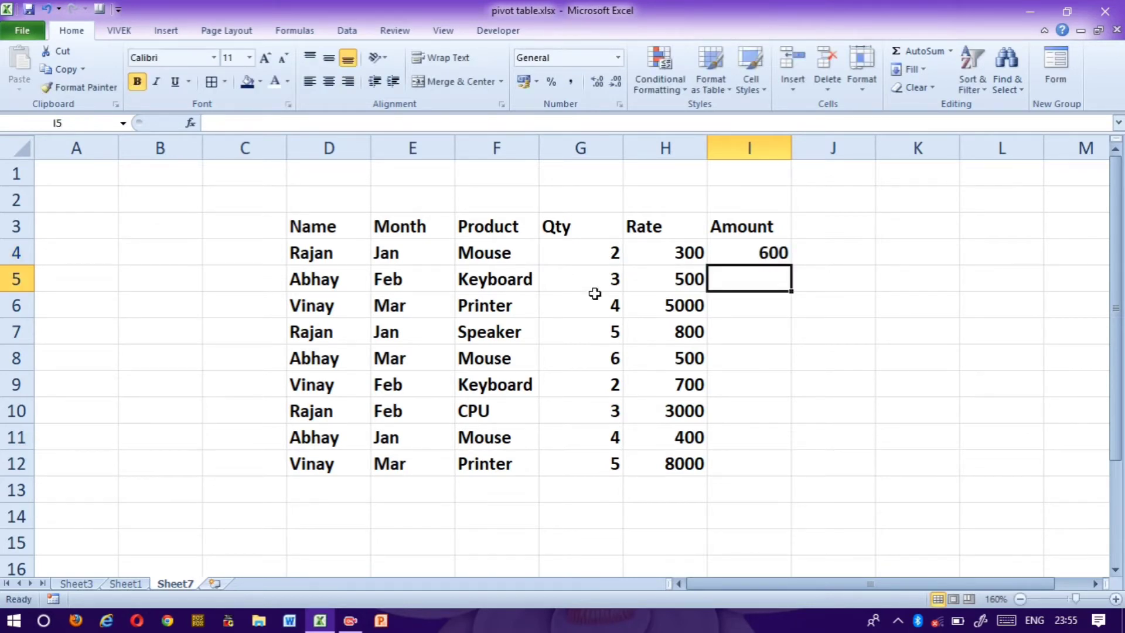
# - Calculate the second row's Amount in cell I5 with the formula =G5*H5
pyautogui.click(755, 256)
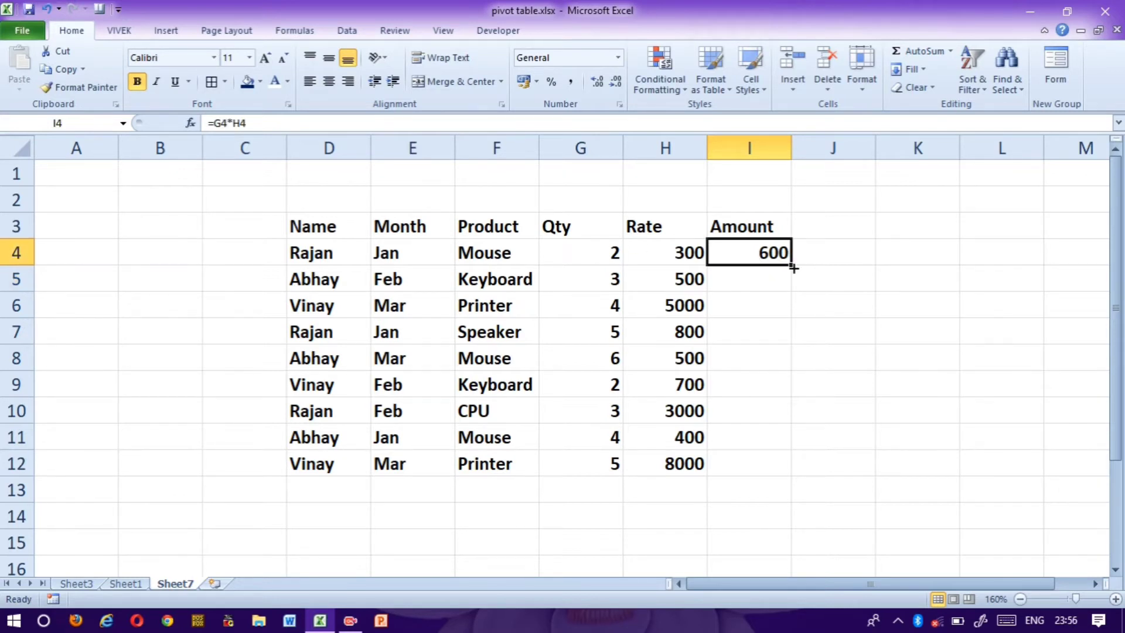
pyautogui.click(784, 273)
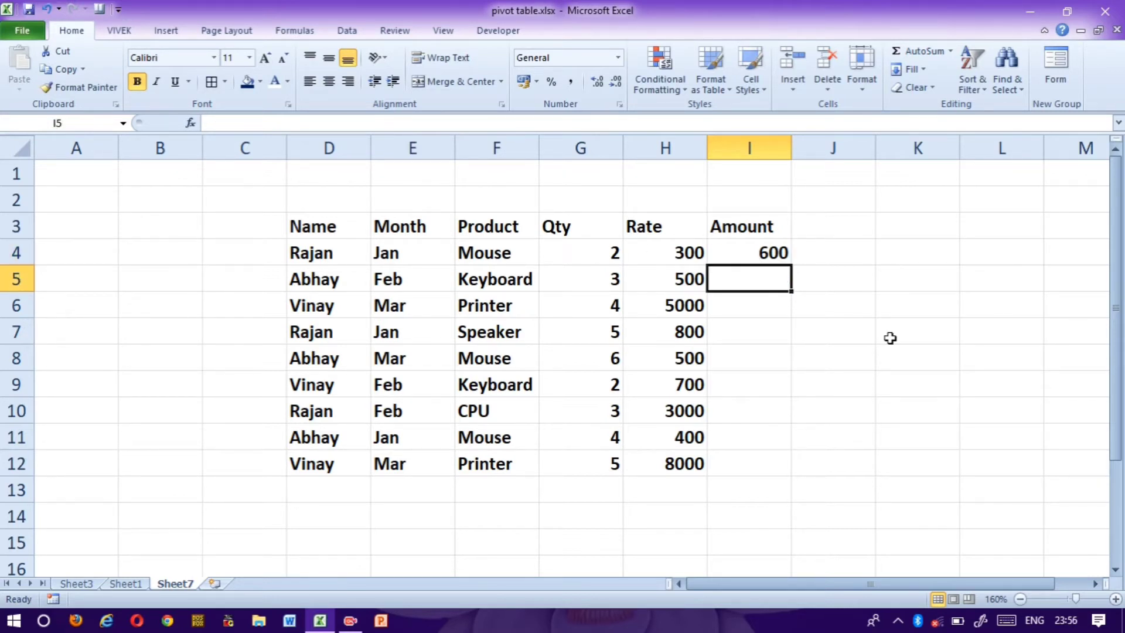
pyautogui.write('=')
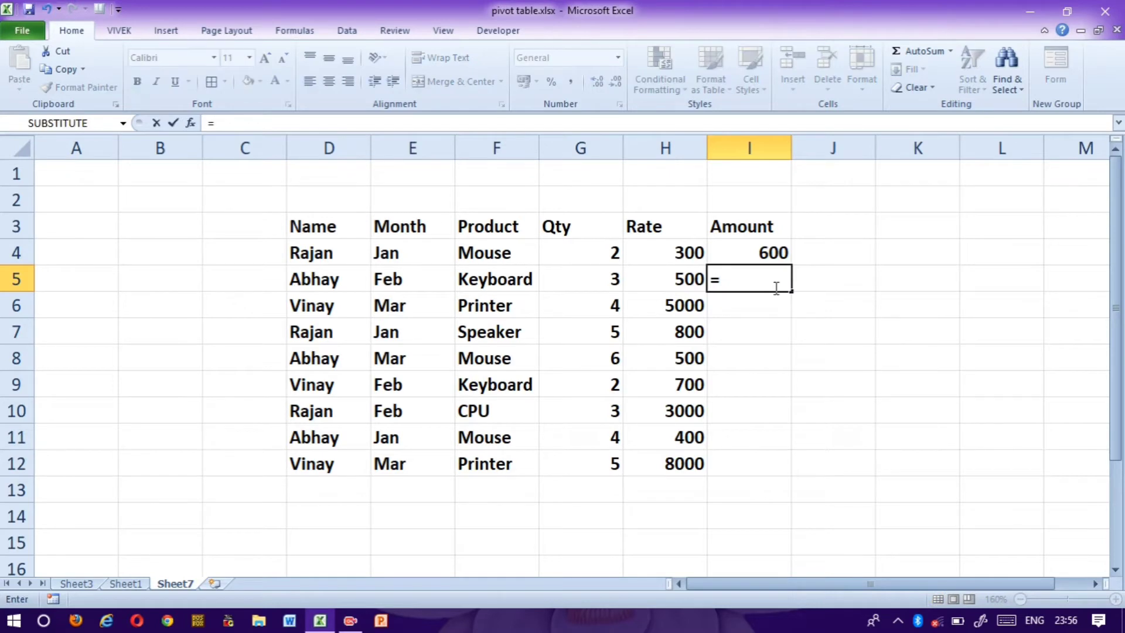
pyautogui.click(593, 279)
pyautogui.write('*')
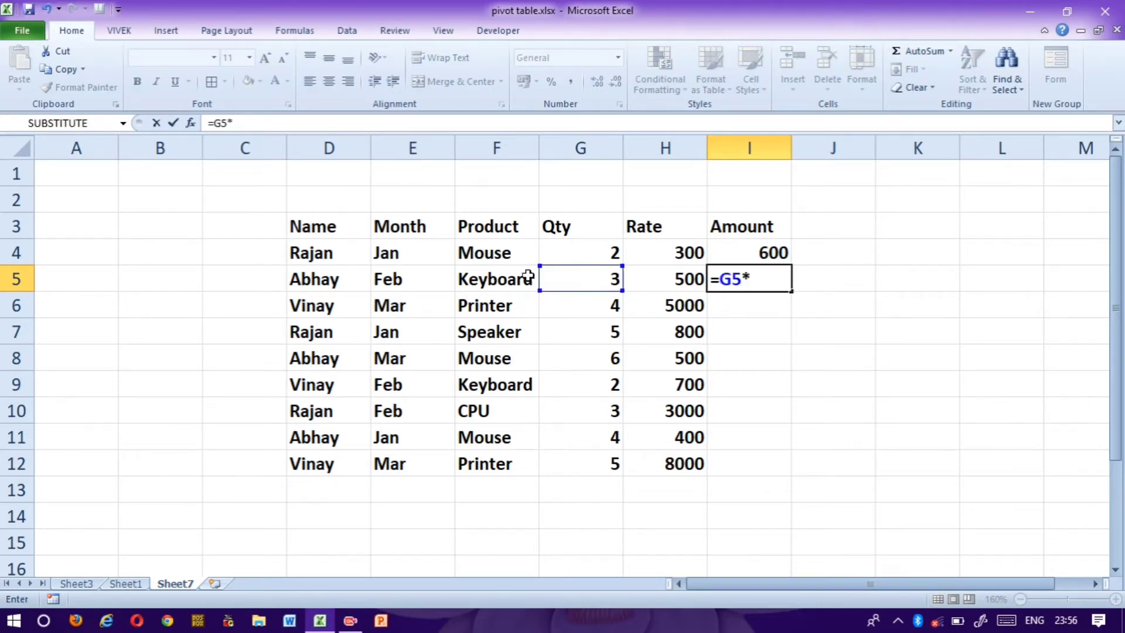
pyautogui.click(656, 281)
pyautogui.press('Return')
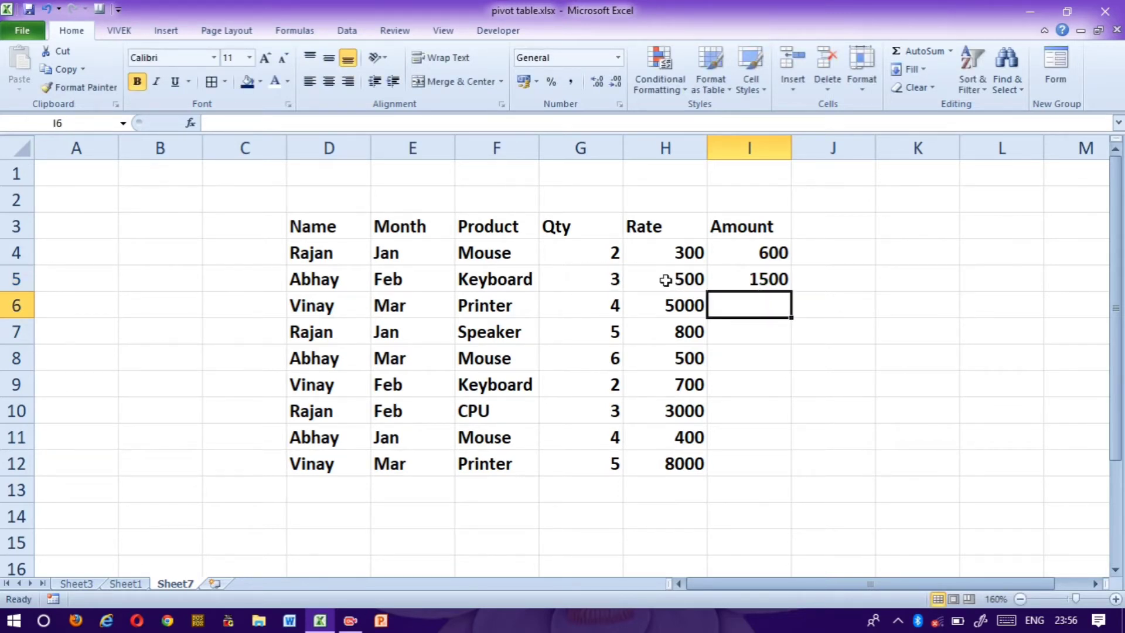
# - Fill the Amount formula from cell I5 down through I12
pyautogui.click(766, 280)
pyautogui.moveTo(795, 296); pyautogui.dragTo(809, 467)
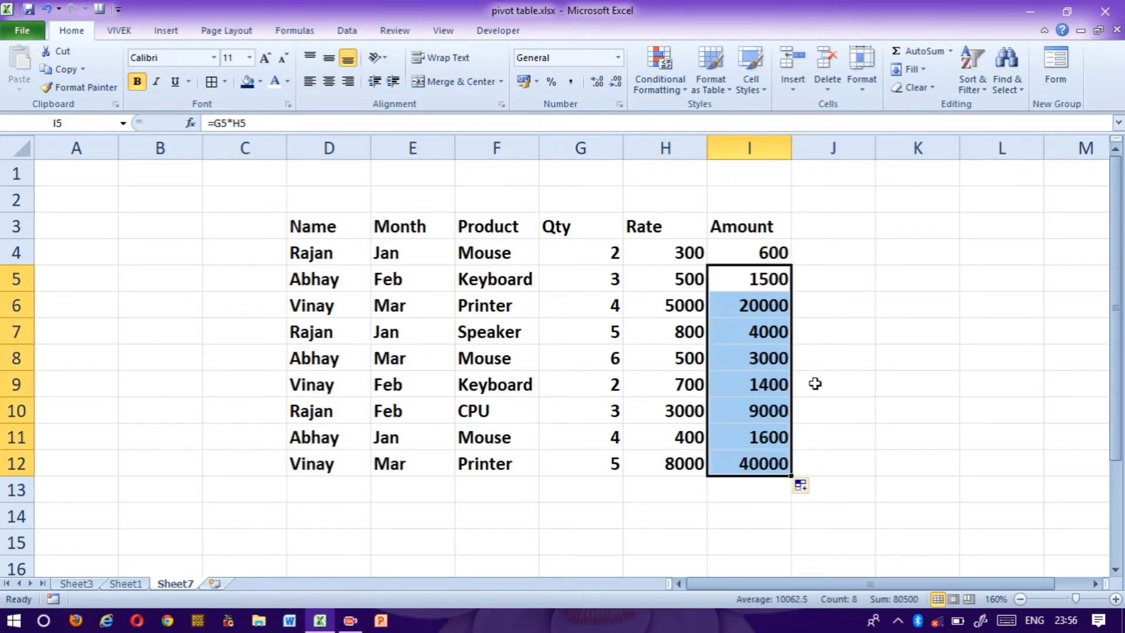
pyautogui.click(815, 383)
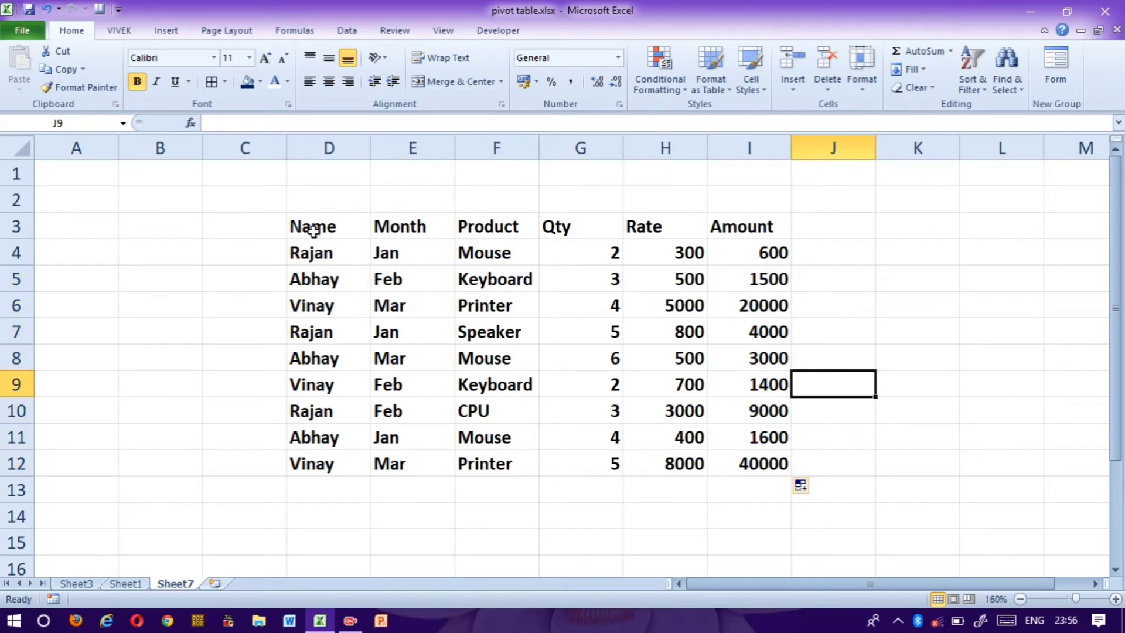
# - Apply All Borders to the whole data table in D3:I12
pyautogui.moveTo(313, 231)
pyautogui.mouseDown()
pyautogui.moveTo(736, 373)
pyautogui.moveTo(798, 442)
pyautogui.moveTo(779, 455)
pyautogui.moveTo(764, 437)
pyautogui.moveTo(765, 461)
pyautogui.mouseUp()
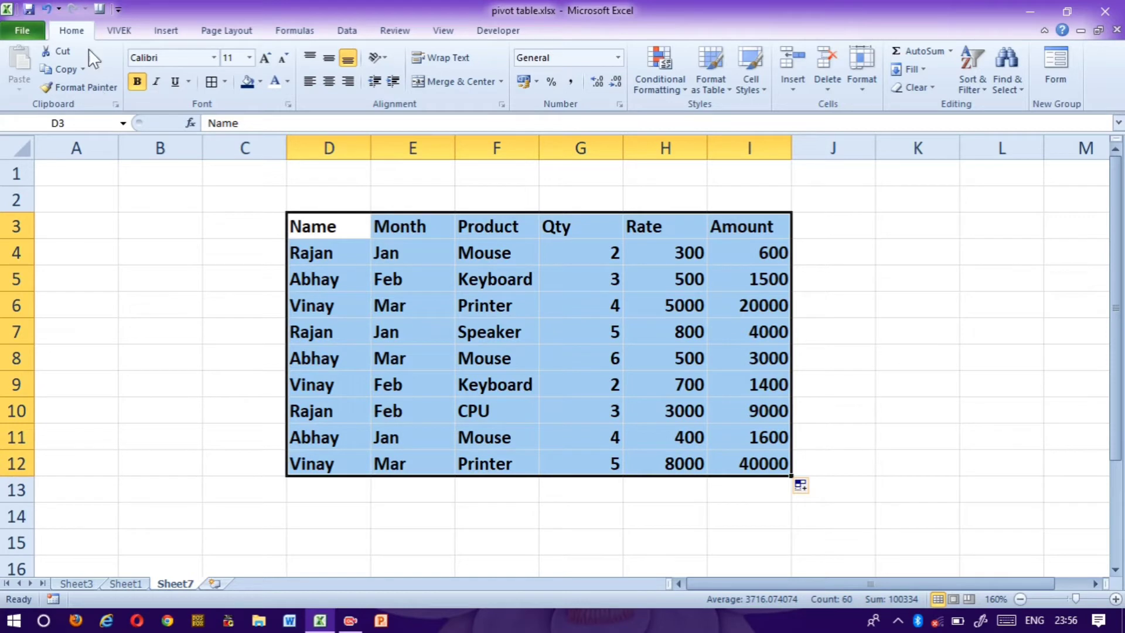
pyautogui.click(226, 83)
pyautogui.click(230, 212)
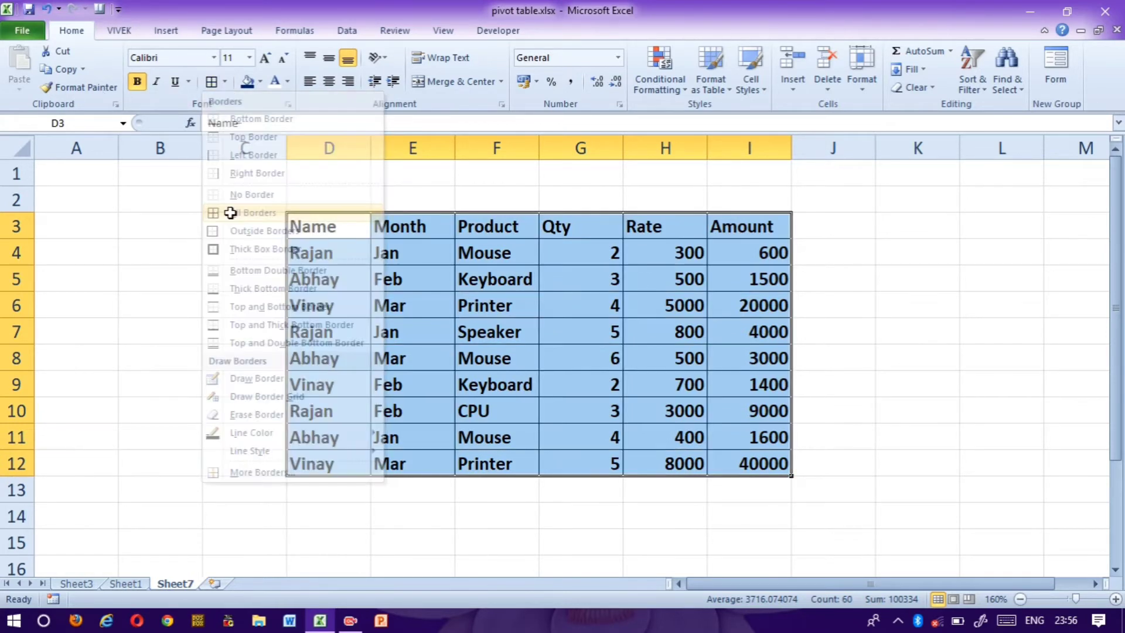
pyautogui.click(380, 274)
# - Format the header row D3:I3 with a dark blue fill and white font colour
pyautogui.moveTo(314, 232); pyautogui.dragTo(762, 228)
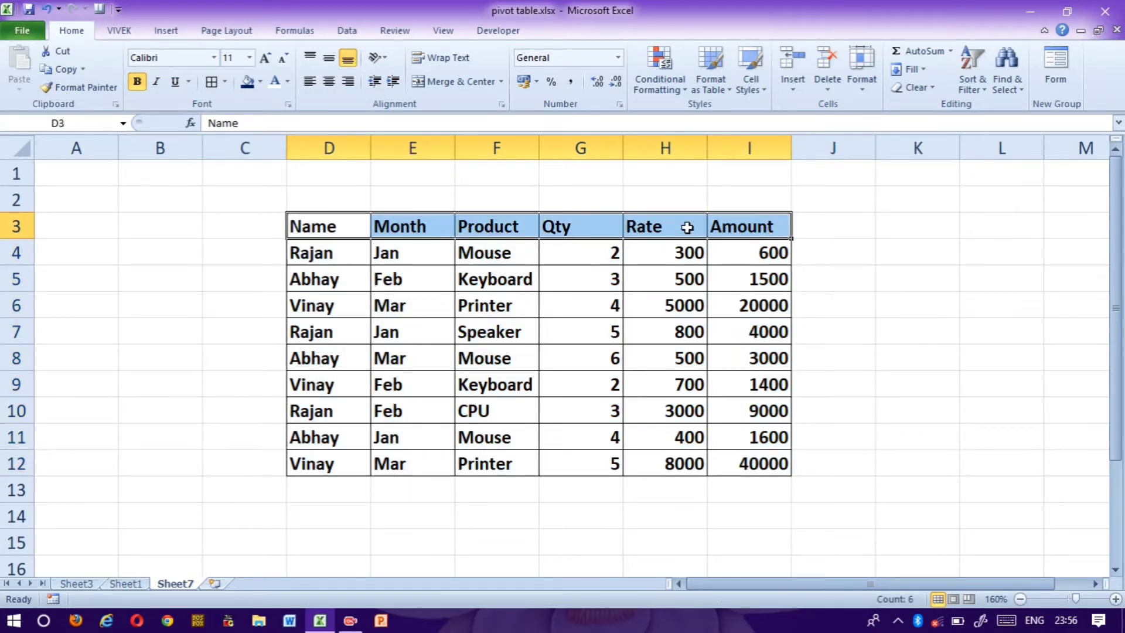
pyautogui.click(262, 82)
pyautogui.click(359, 199)
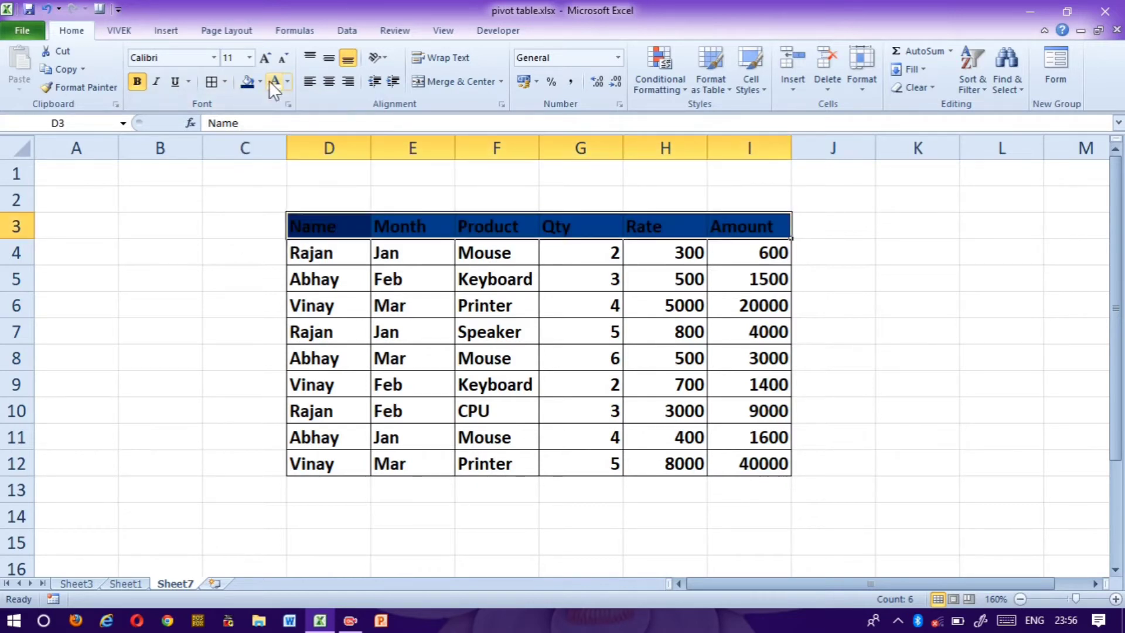
pyautogui.click(276, 82)
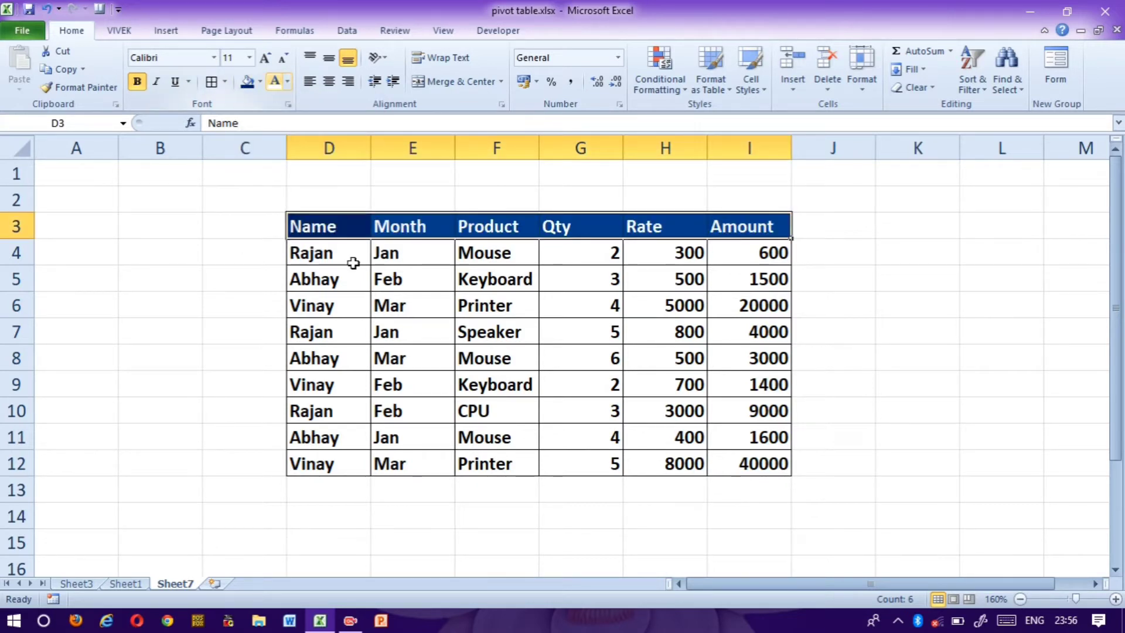
pyautogui.click(169, 279)
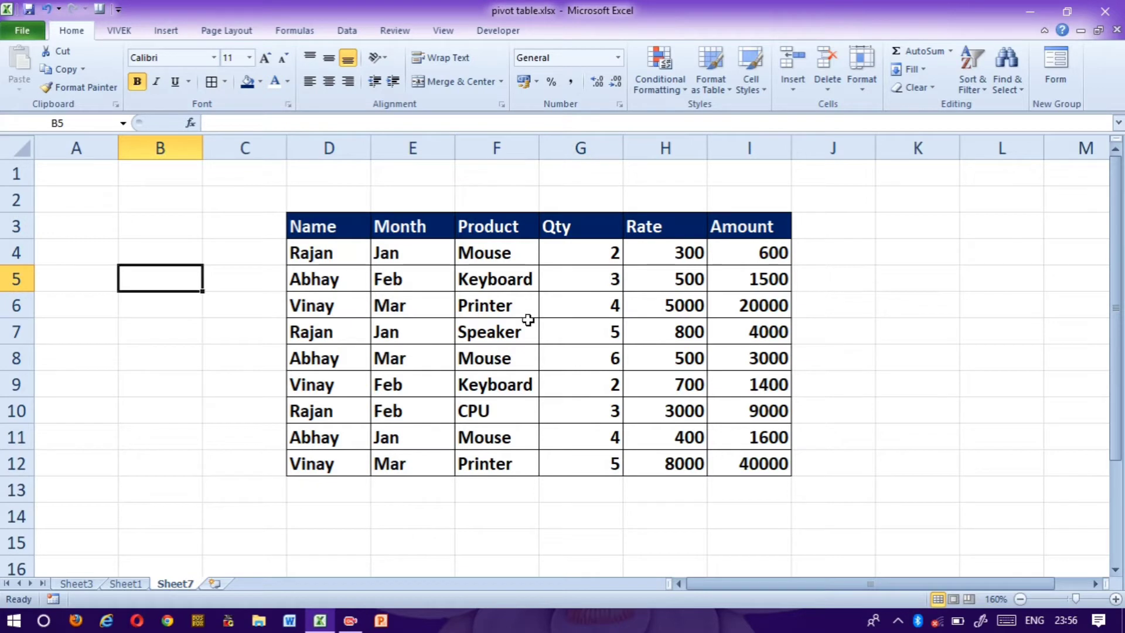
# - Insert a PivotTable based on Sheet7!$D$3:$I$12 and place it on a new worksheet
pyautogui.click(568, 307)
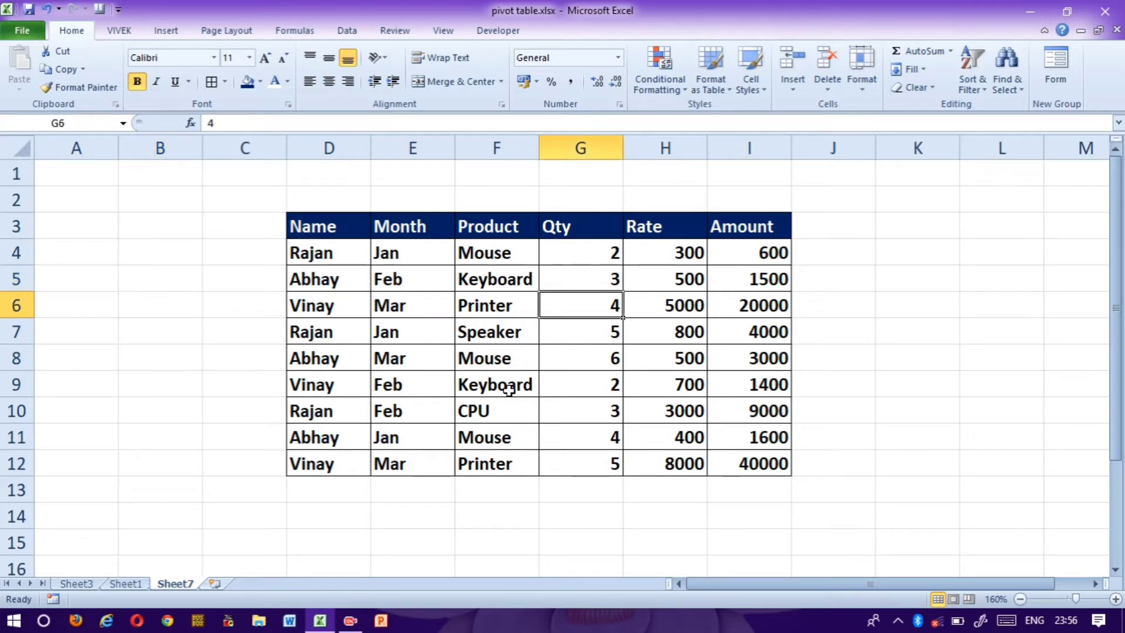
pyautogui.click(180, 35)
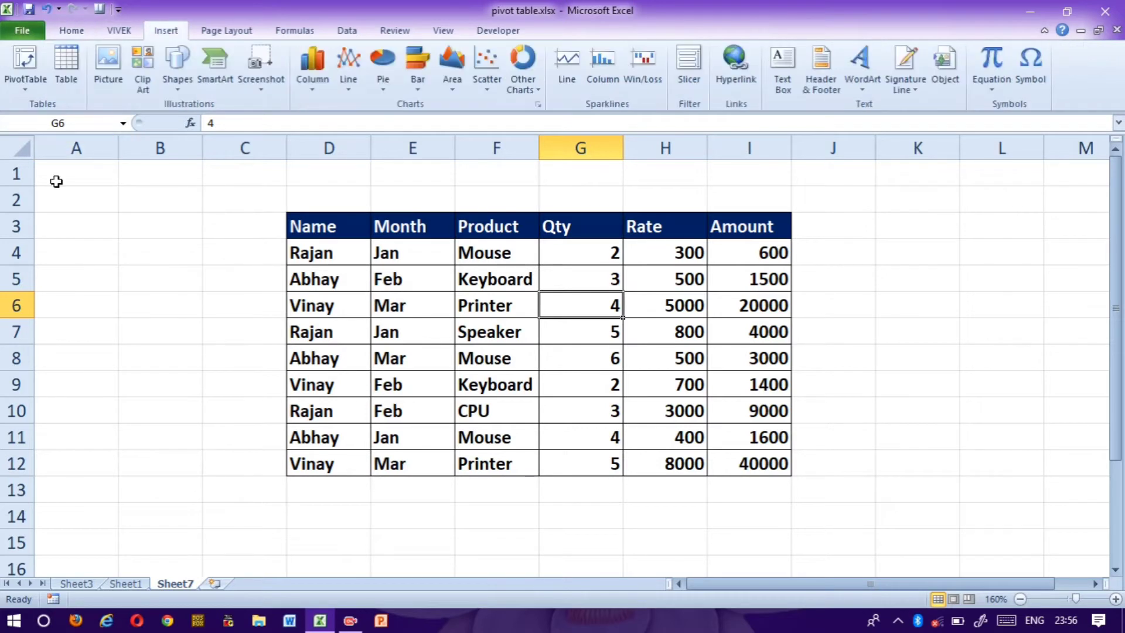
pyautogui.click(24, 89)
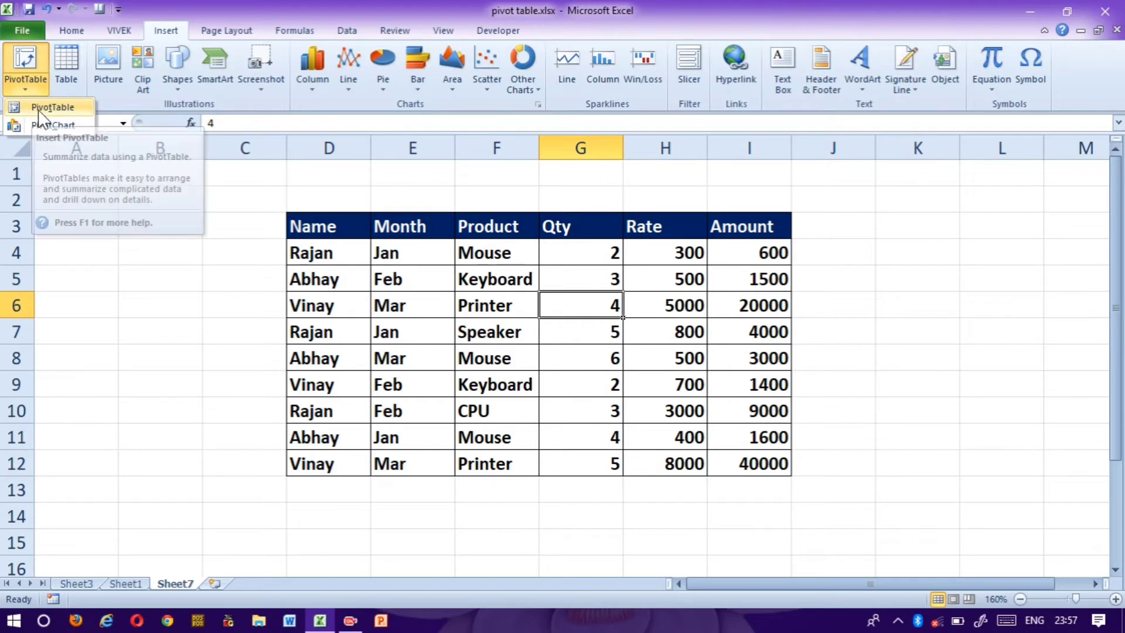
pyautogui.click(40, 111)
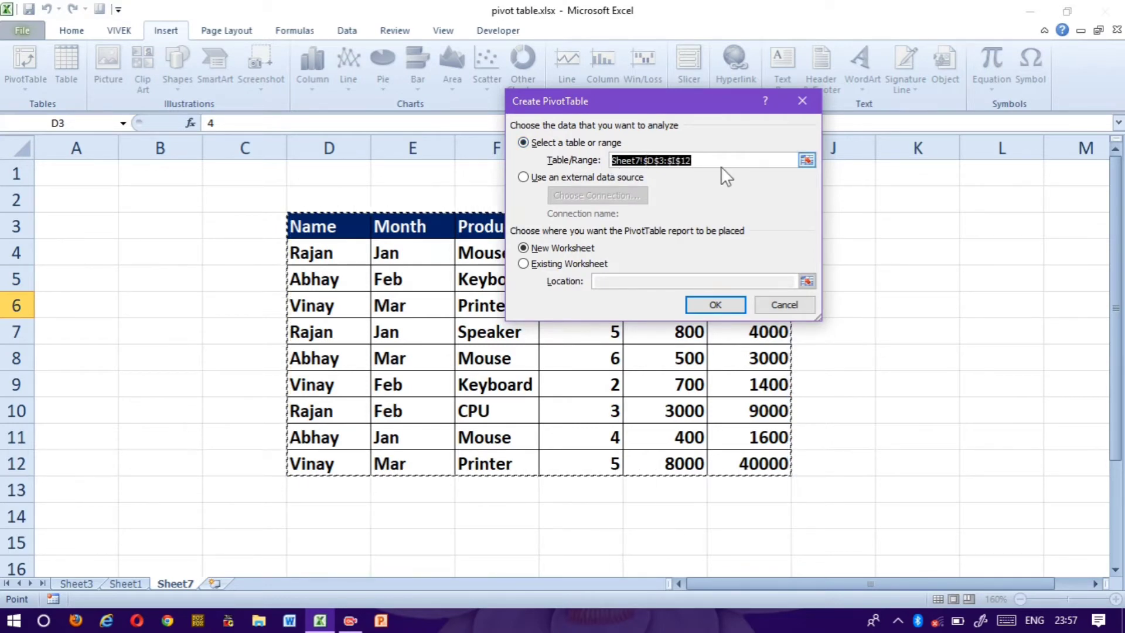
pyautogui.moveTo(698, 97); pyautogui.dragTo(865, 34)
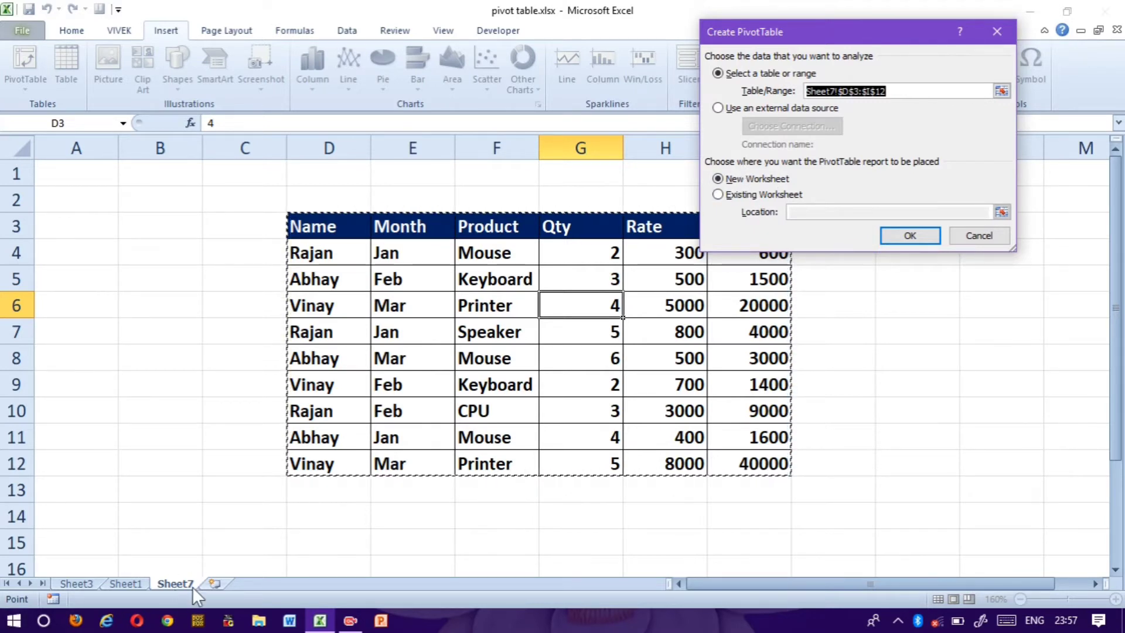
pyautogui.click(910, 237)
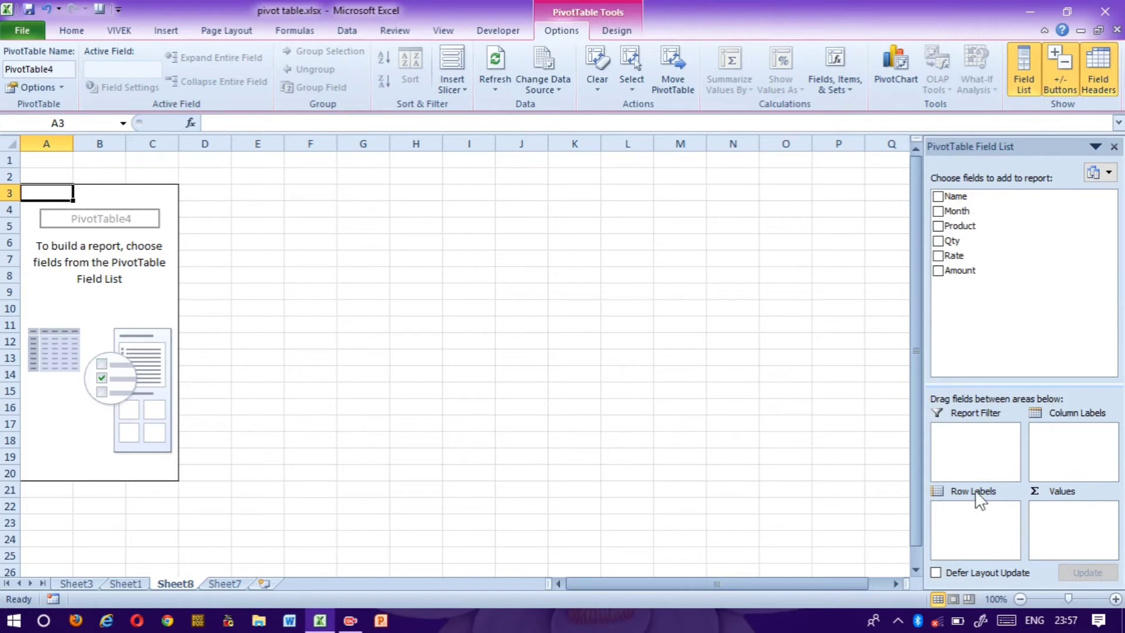
# - Add the Name field as row labels and try out Amount as a value field, removing it again
pyautogui.click(938, 197)
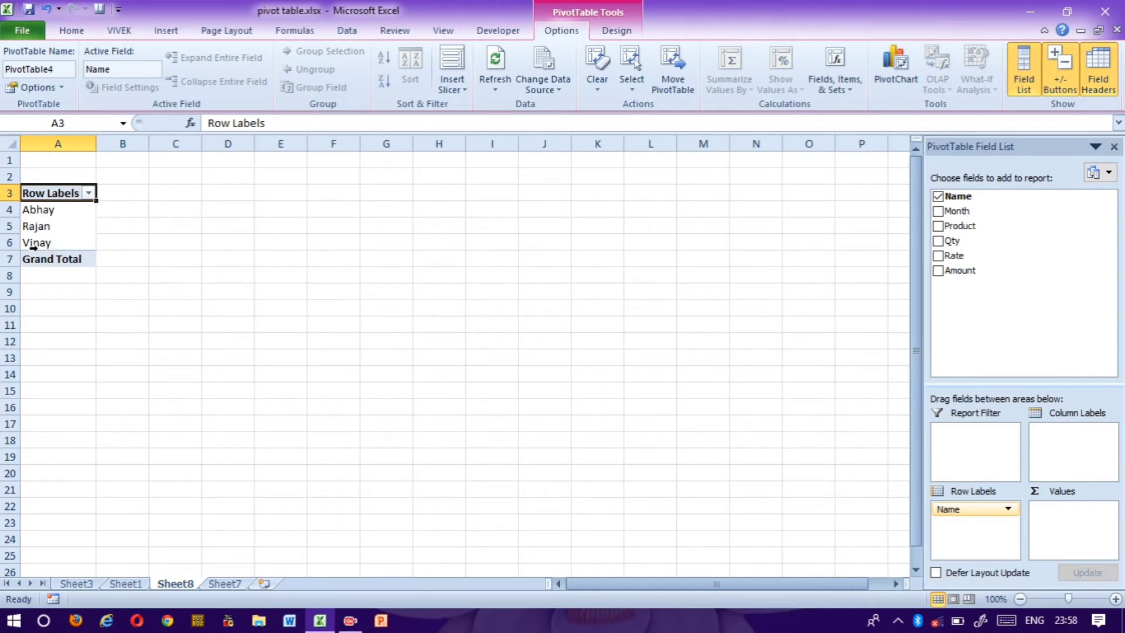
pyautogui.click(938, 270)
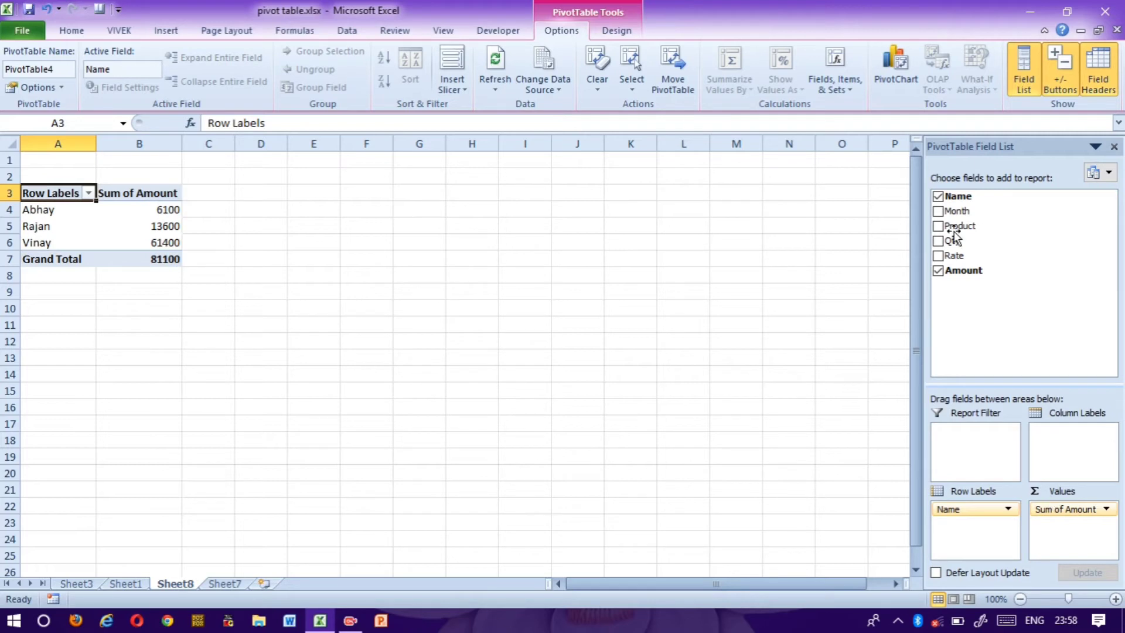
pyautogui.click(938, 271)
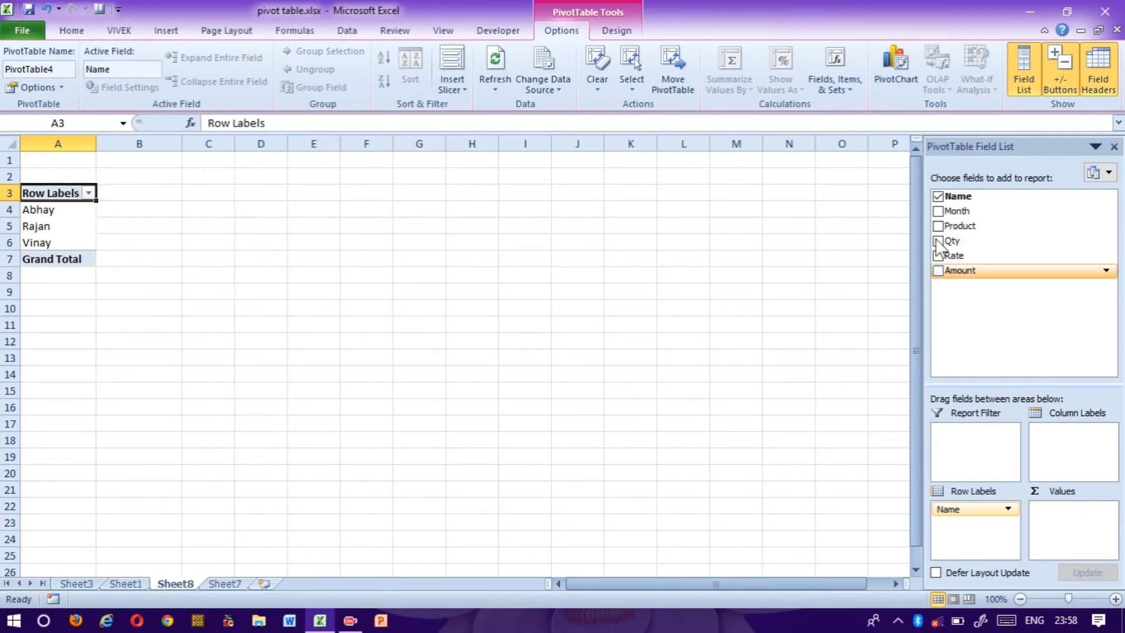
# - Add Month and Product as further row labels and Qty, Rate and Amount as summed values in the pivot table
pyautogui.click(938, 211)
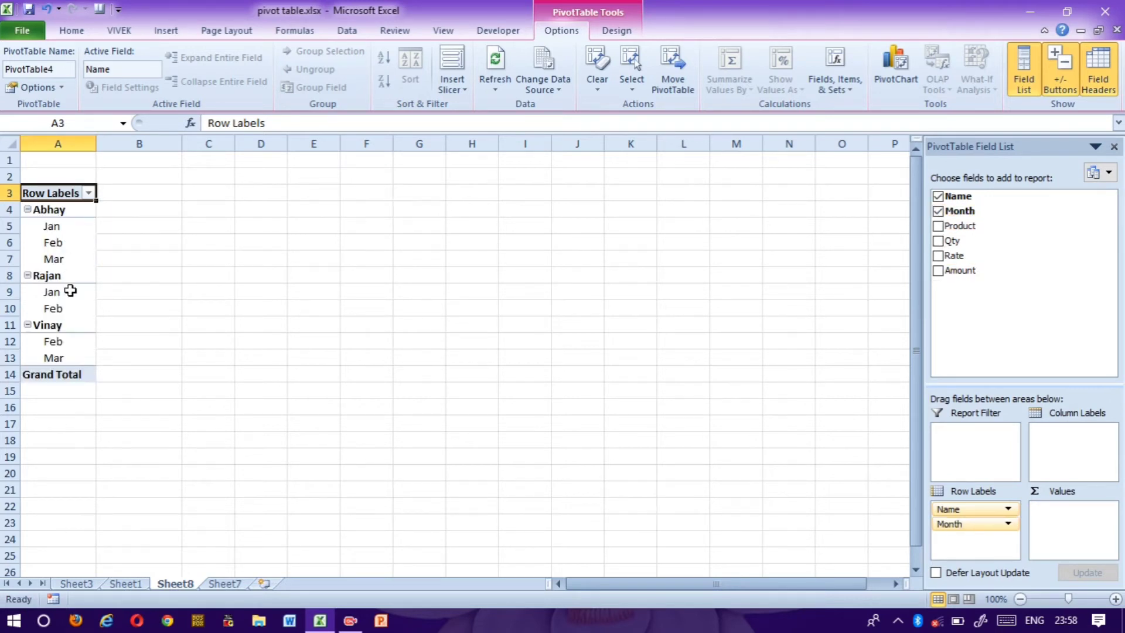
pyautogui.click(938, 226)
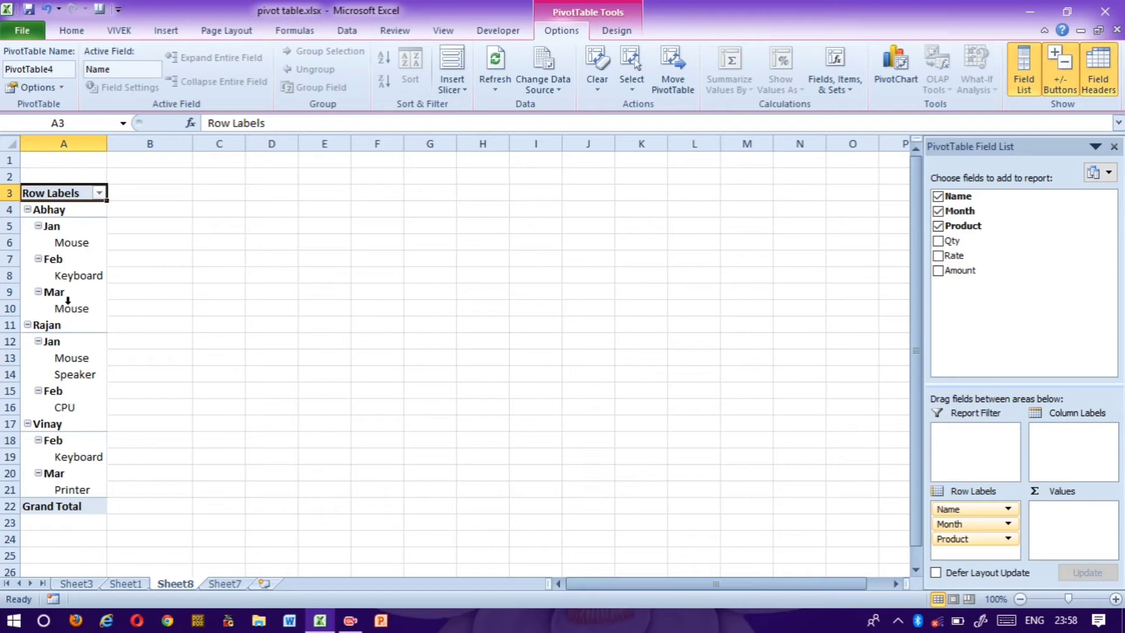
pyautogui.click(939, 241)
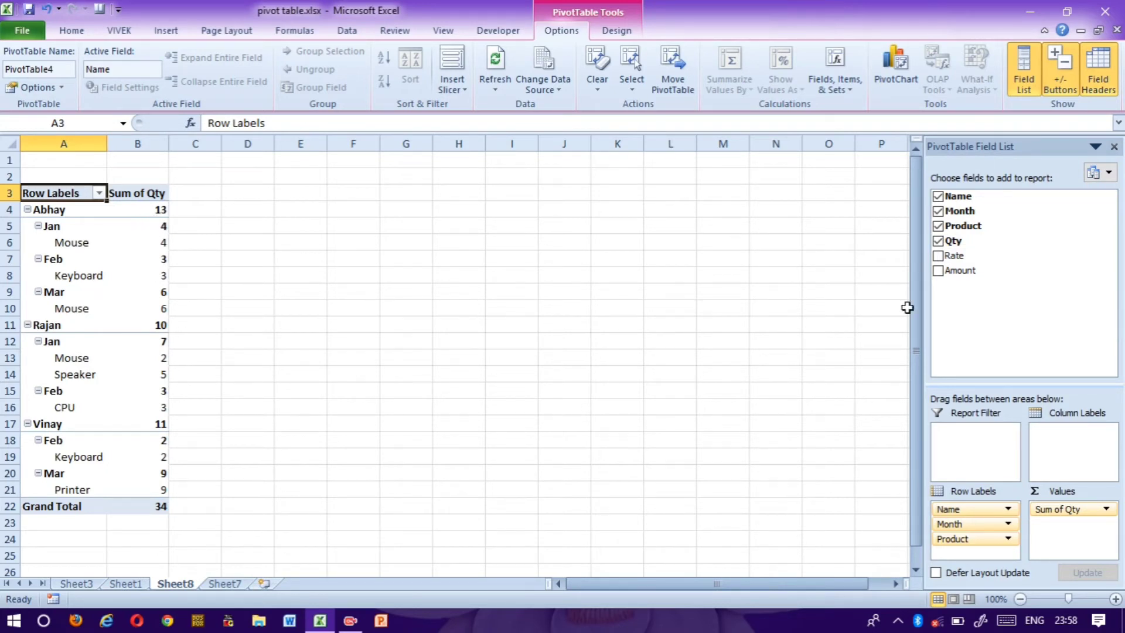
pyautogui.click(939, 257)
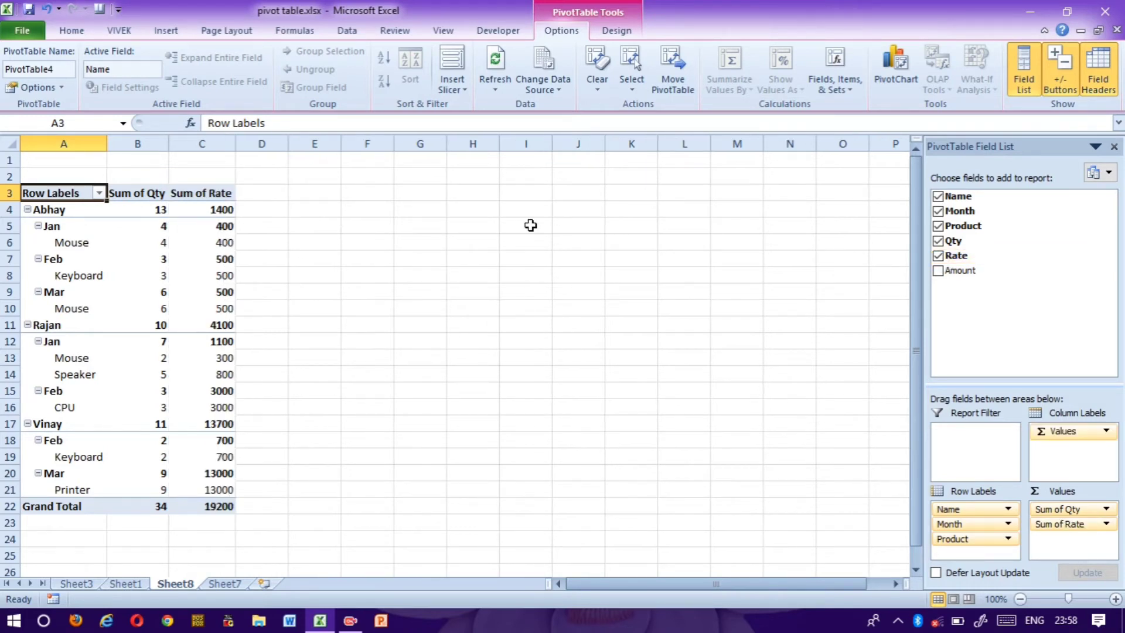
pyautogui.click(938, 270)
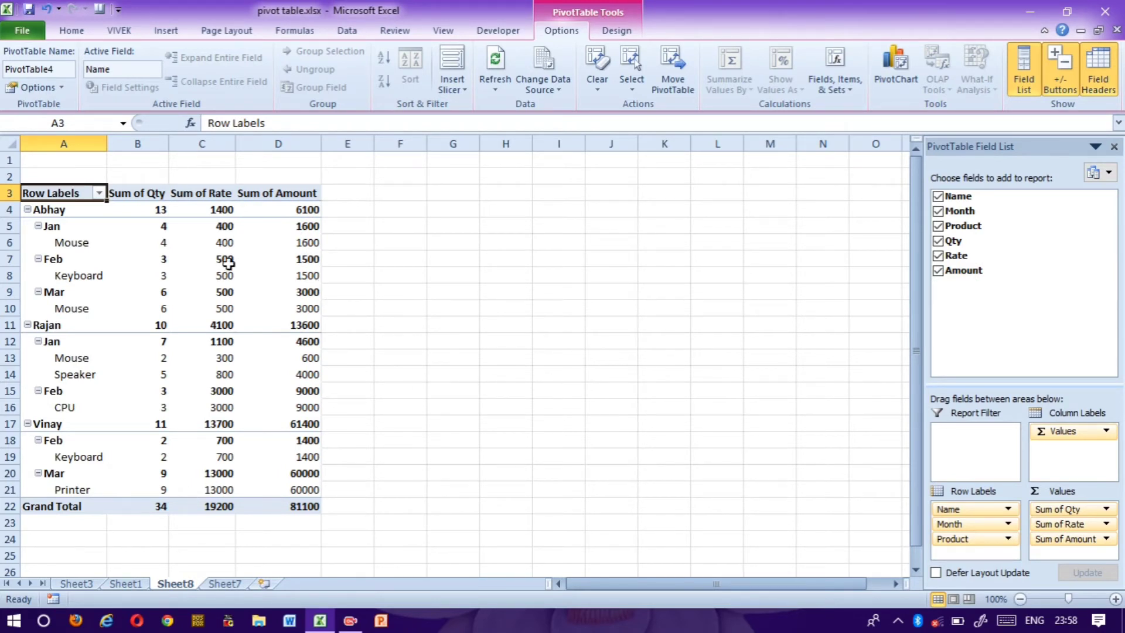
# - Filter the pivot table's row labels by the Name field to hide the second person in the list
pyautogui.moveTo(208, 255)
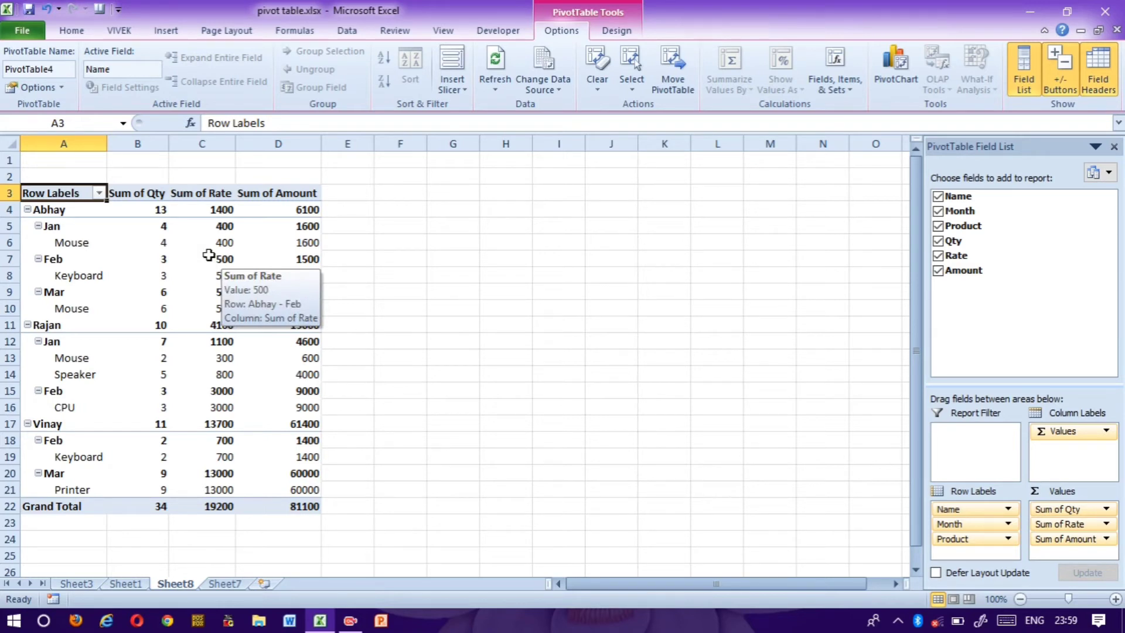
pyautogui.click(98, 194)
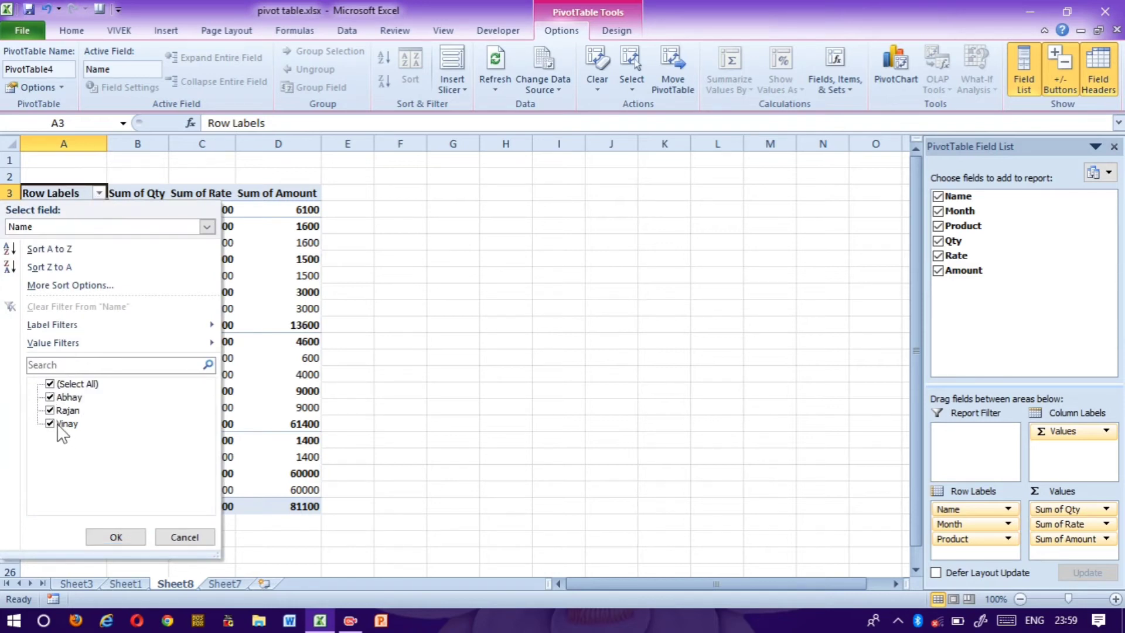
pyautogui.click(49, 411)
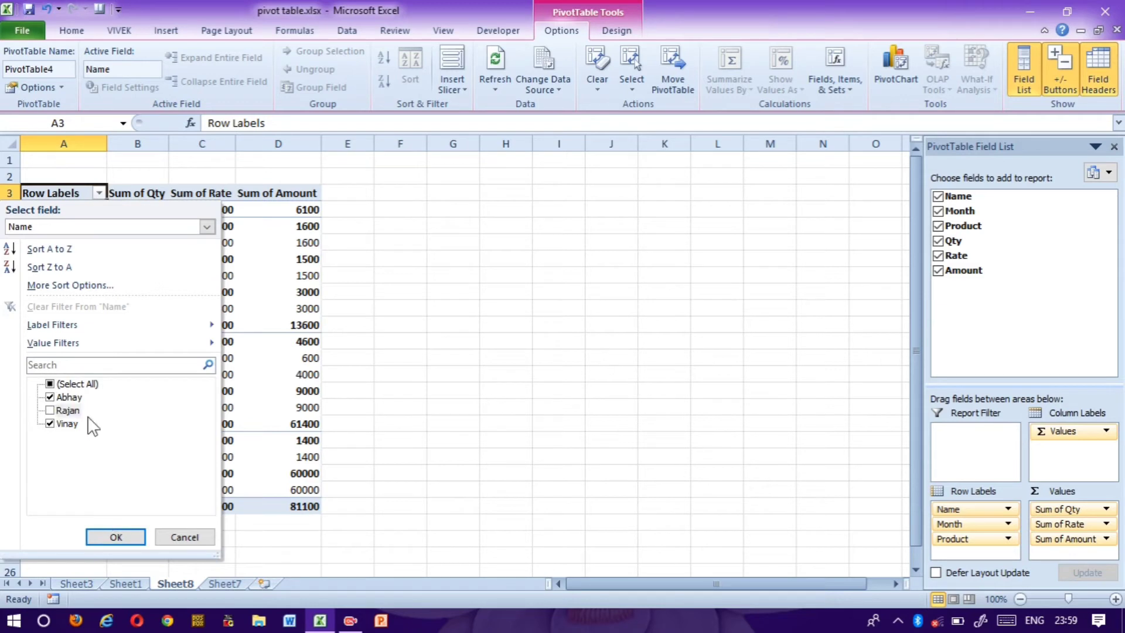
pyautogui.click(114, 537)
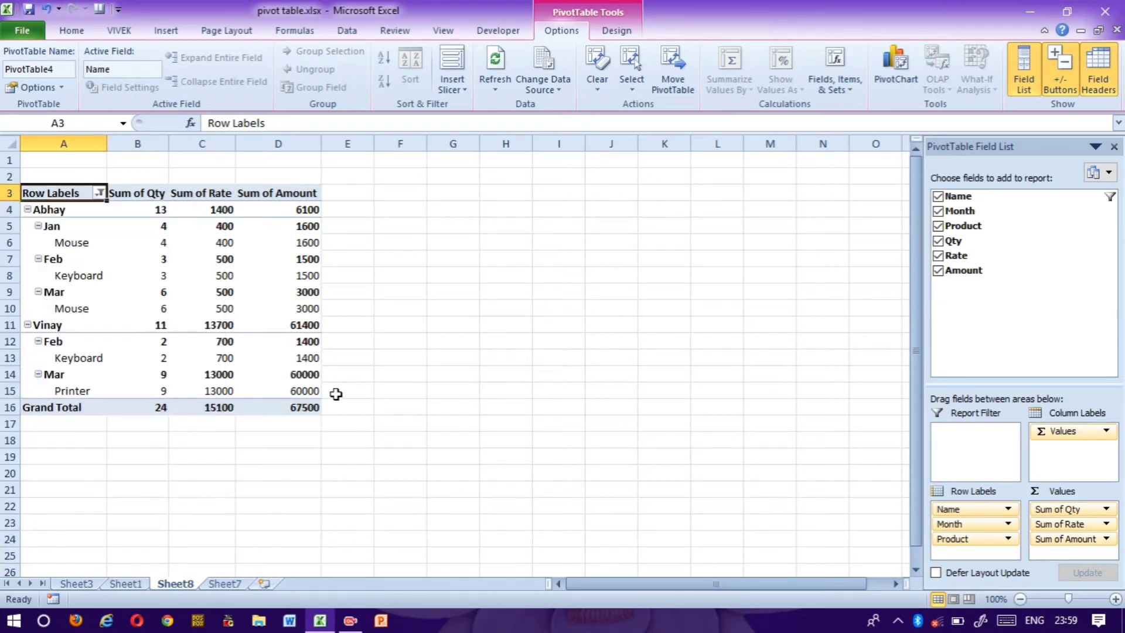
pyautogui.click(399, 406)
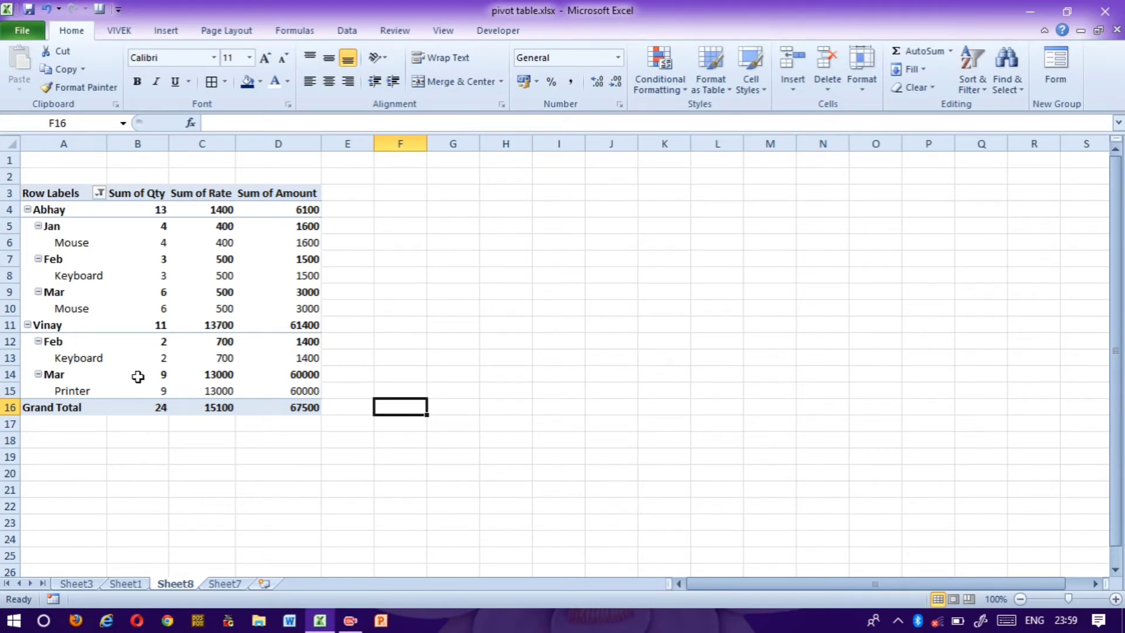
# - Include the hidden person again in the pivot table's Name filter so that all names are selected
pyautogui.click(99, 193)
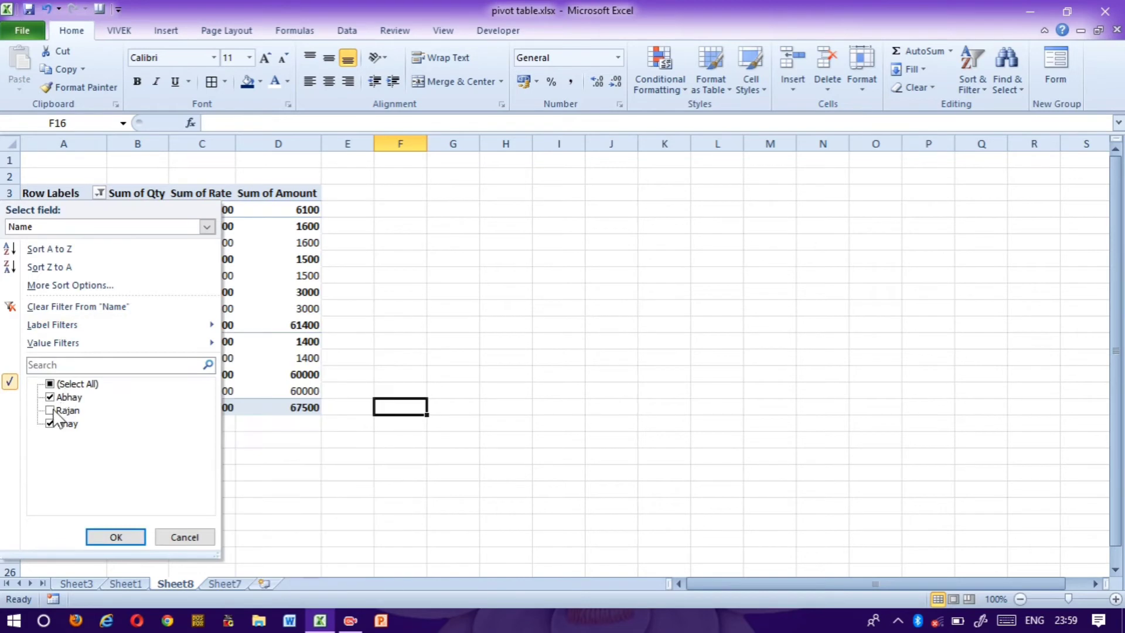
pyautogui.click(52, 412)
pyautogui.click(51, 411)
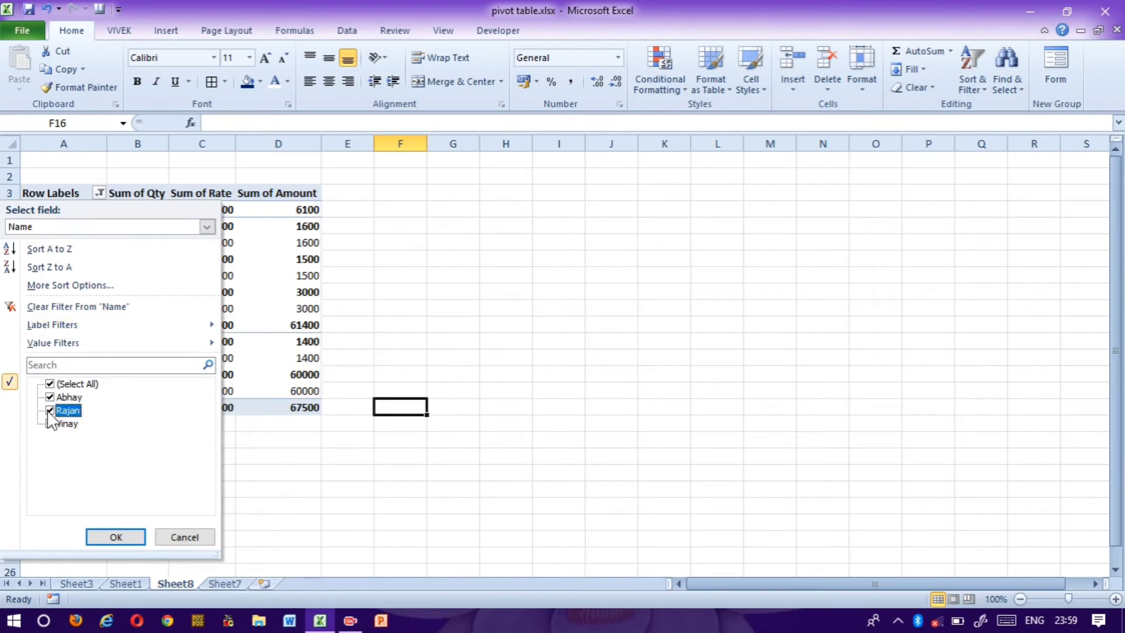
pyautogui.click(116, 536)
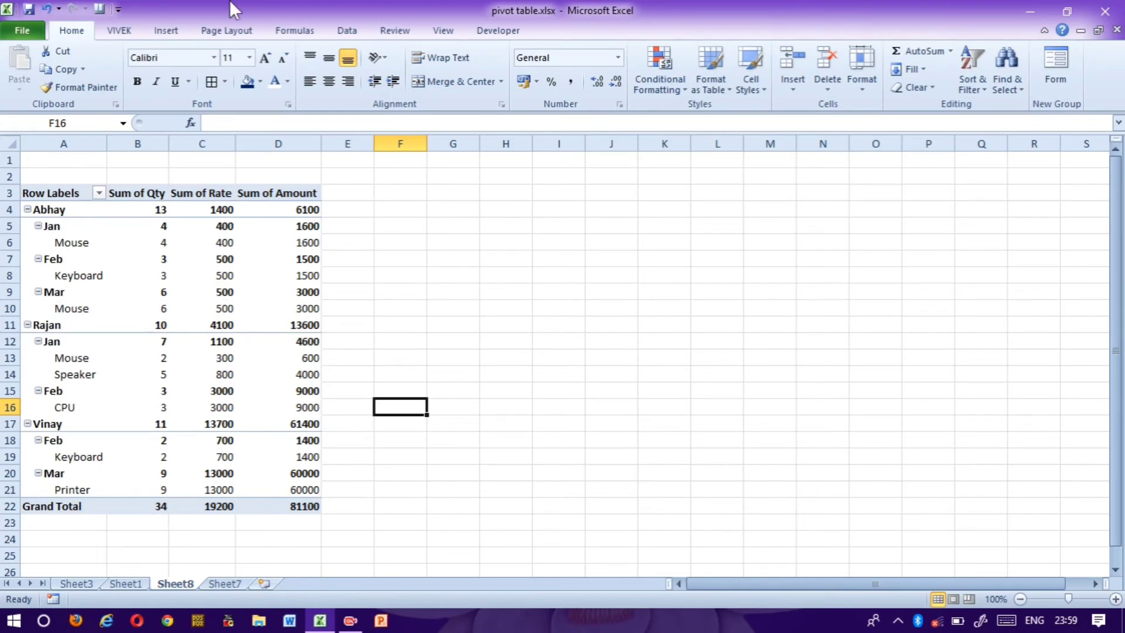
# - Set a custom zoom magnification of 150% for the pivot table worksheet
pyautogui.click(443, 29)
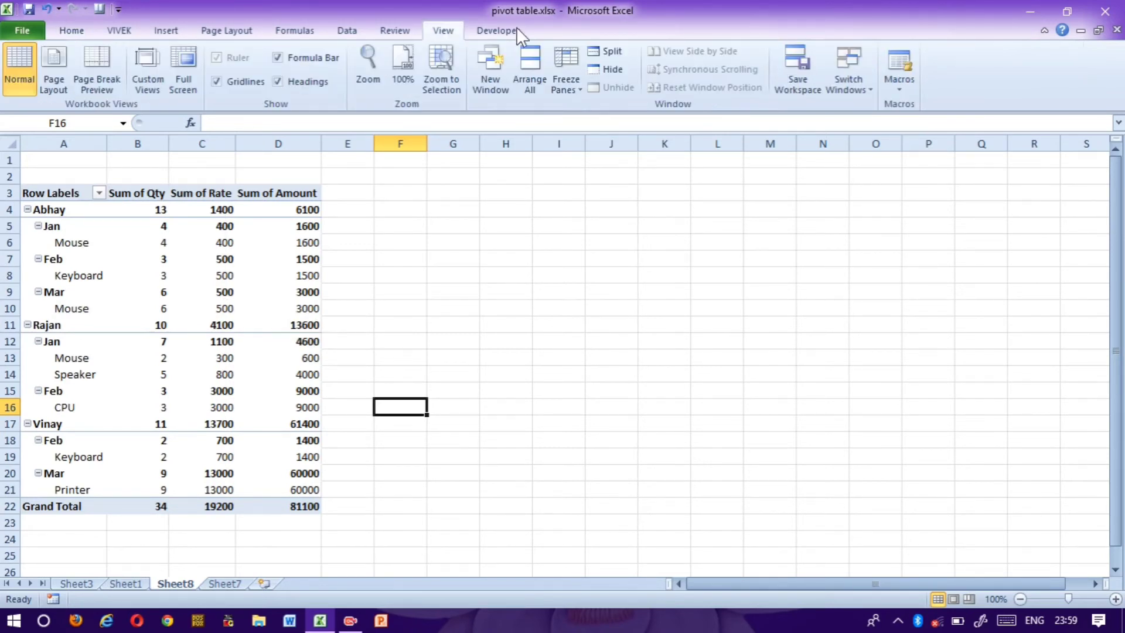
pyautogui.click(374, 78)
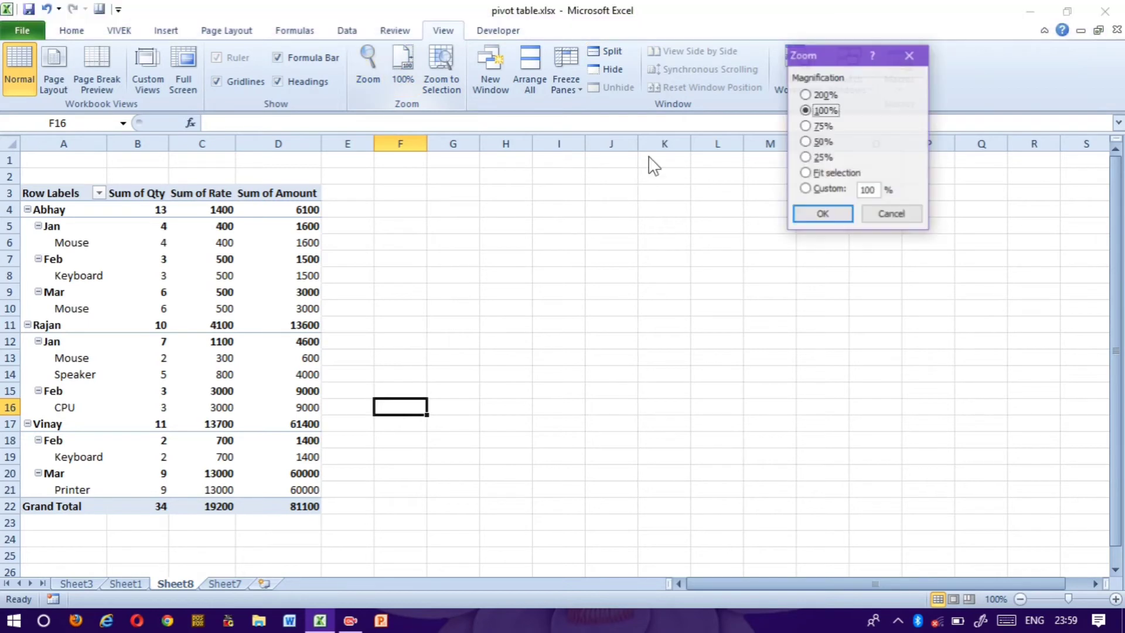
pyautogui.click(878, 190)
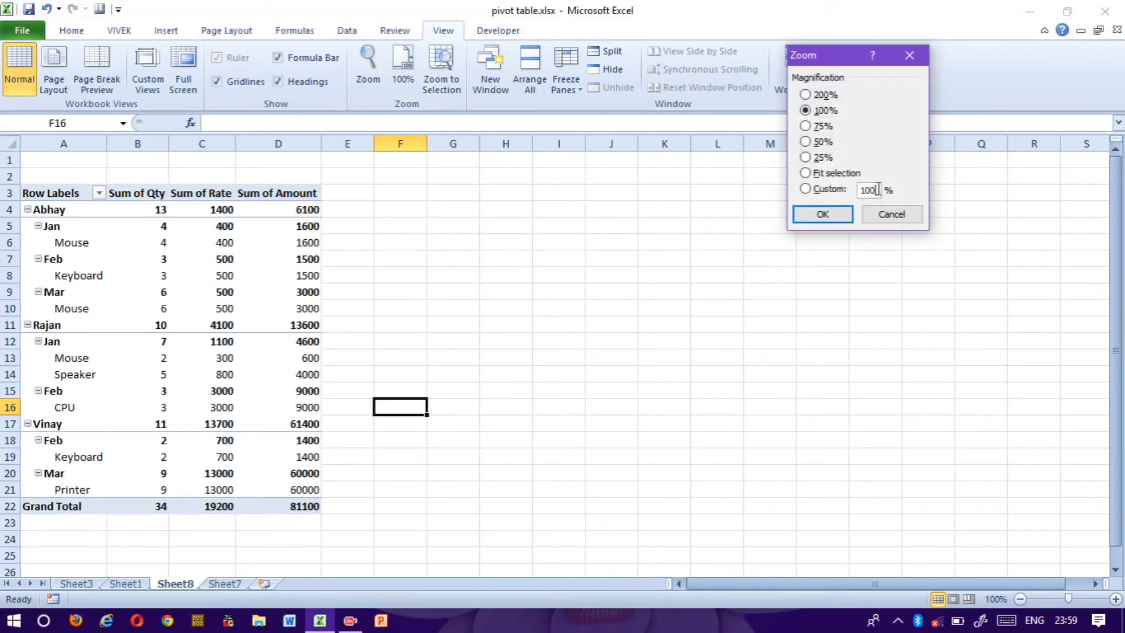
pyautogui.press('BackSpace')
pyautogui.press('BackSpace')
pyautogui.write('50')
pyautogui.press('Return')
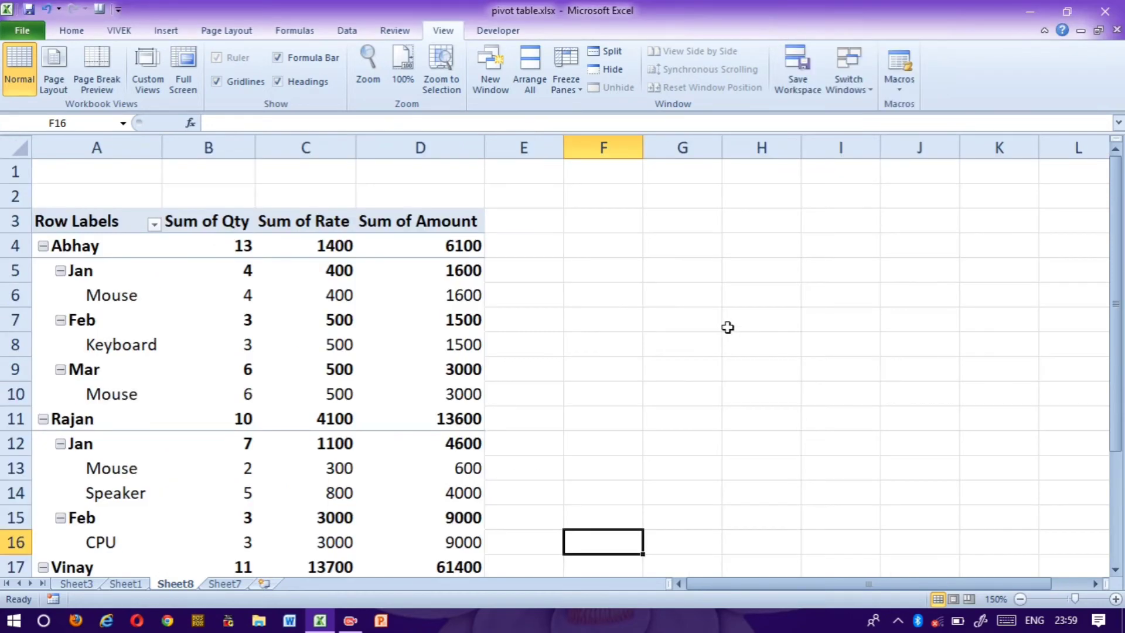
# - Look through the enlarged pivot table down to the Grand Total row and back up to its header
pyautogui.scroll(-6, 728, 327)
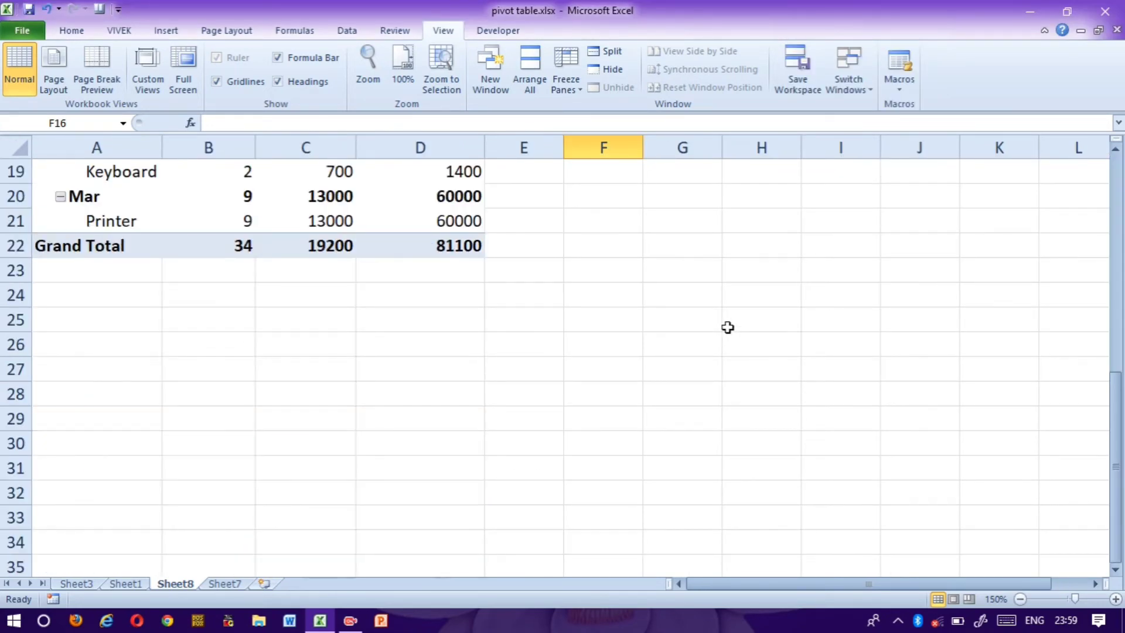
pyautogui.press('Up')
pyautogui.press('Up')
pyautogui.press('Up')
pyautogui.press('Up')
pyautogui.press('Up')
pyautogui.press('Up')
pyautogui.press('Up')
pyautogui.press('Up')
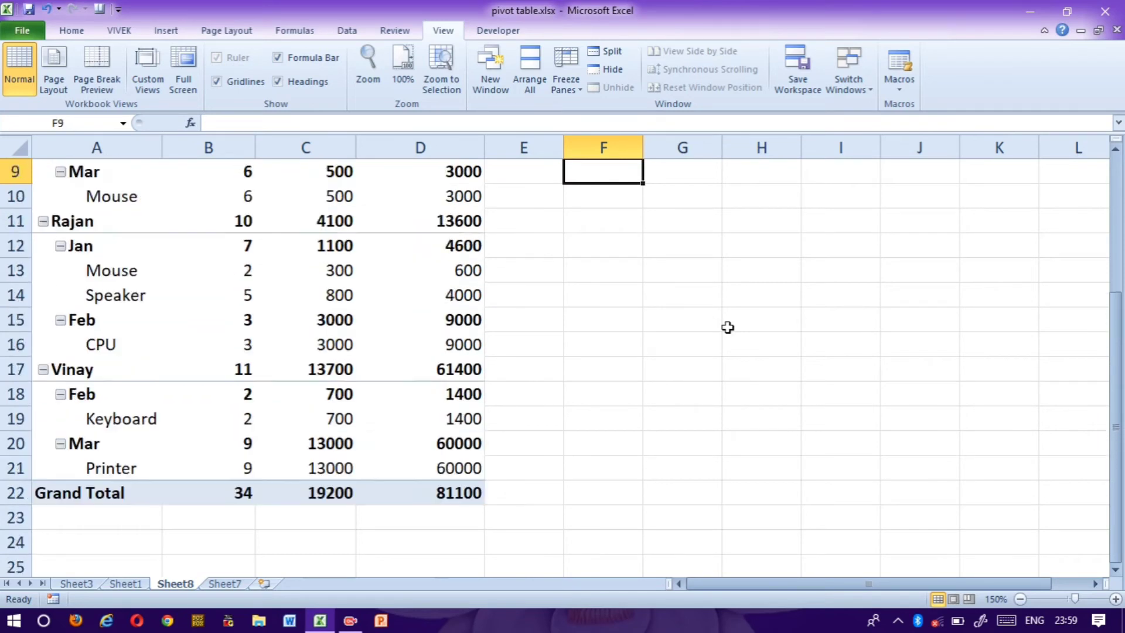
pyautogui.press('Up')
pyautogui.press('Up')
pyautogui.press('Up')
pyautogui.press('Up')
pyautogui.press('Up')
pyautogui.press('Up')
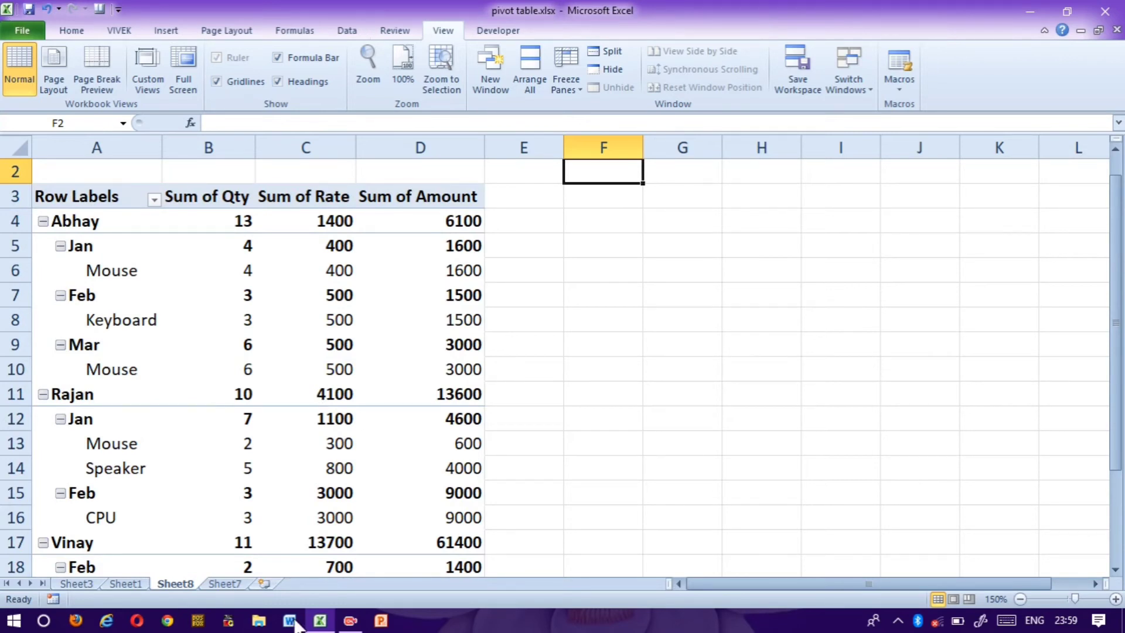
# - Insert a PivotChart based on the Sheet7 range $D$3:$I$12 and place it on a new worksheet
pyautogui.click(229, 585)
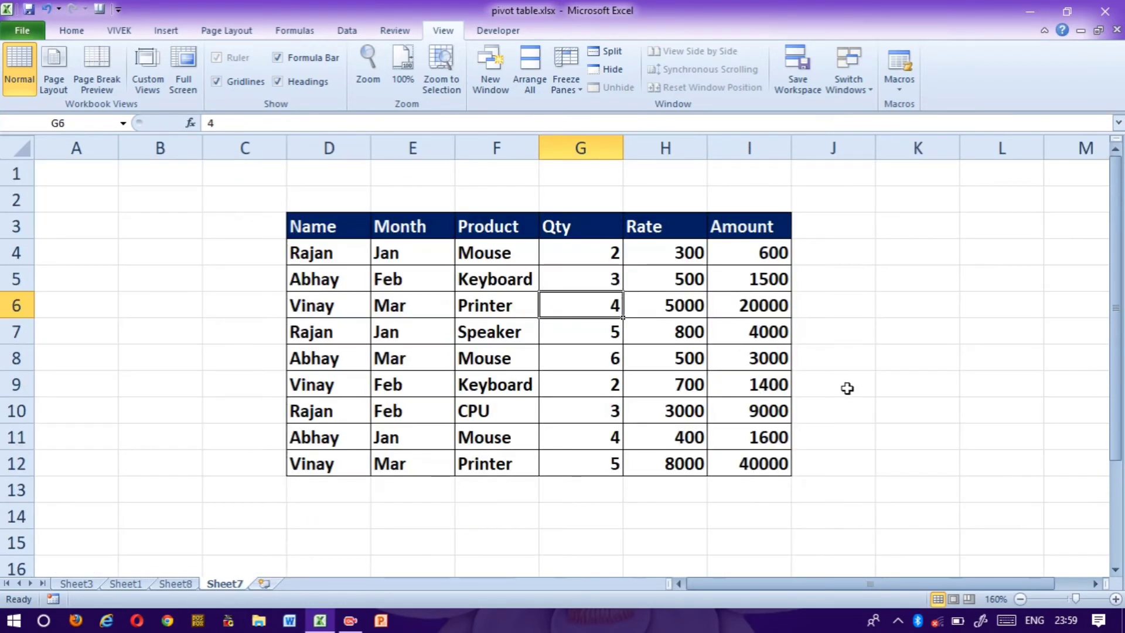
pyautogui.moveTo(838, 382); pyautogui.dragTo(888, 384)
pyautogui.click(571, 315)
pyautogui.click(75, 30)
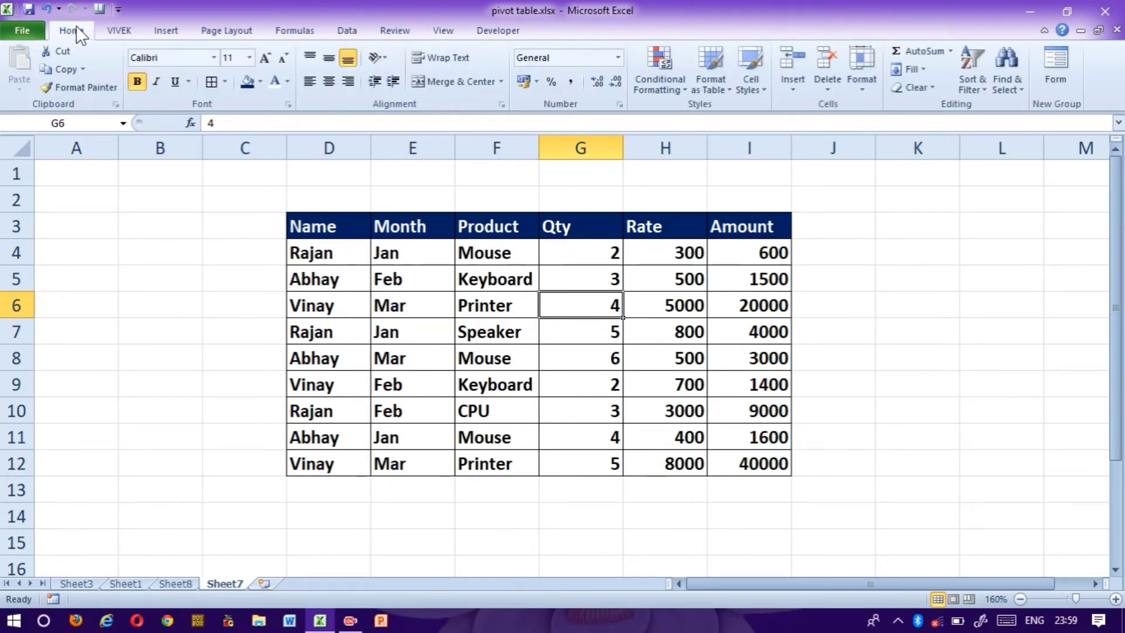
pyautogui.click(160, 30)
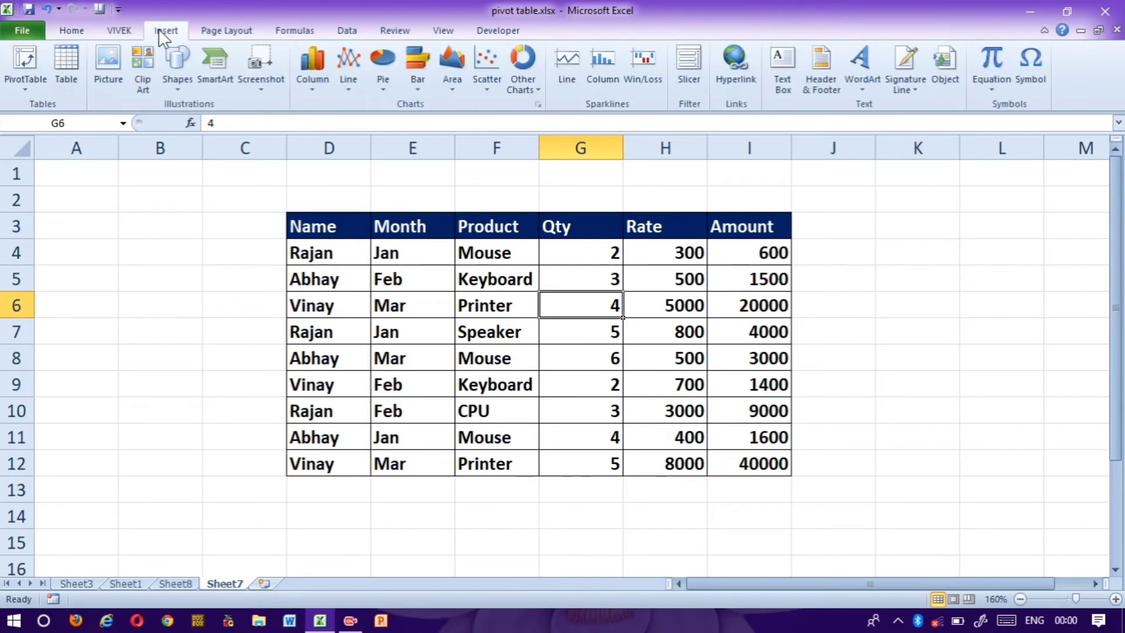
pyautogui.click(29, 90)
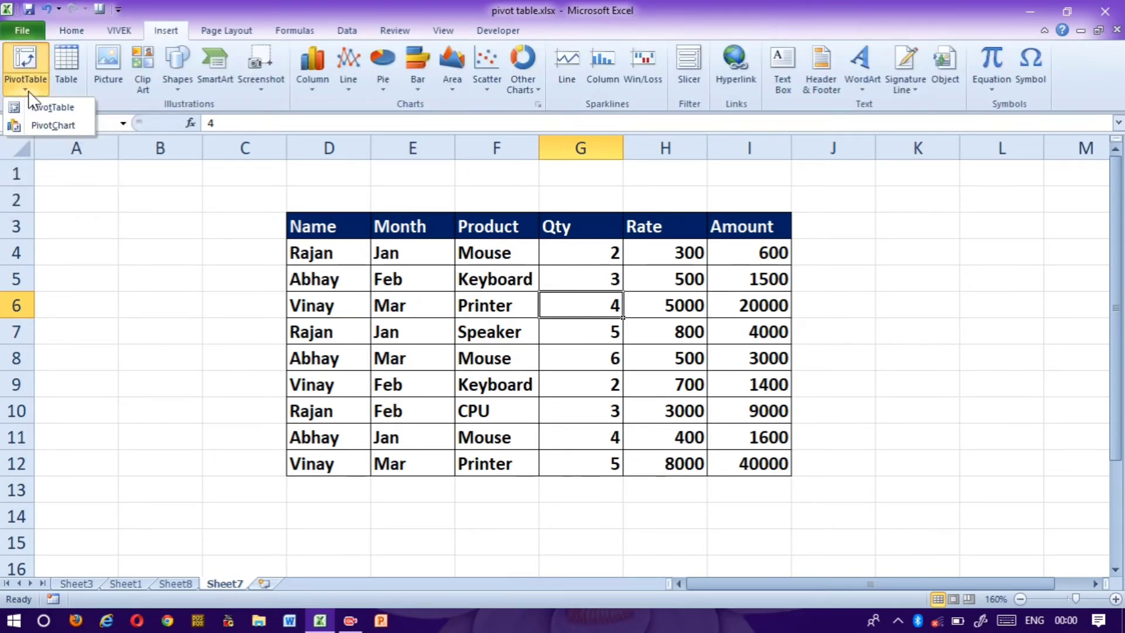
pyautogui.click(44, 127)
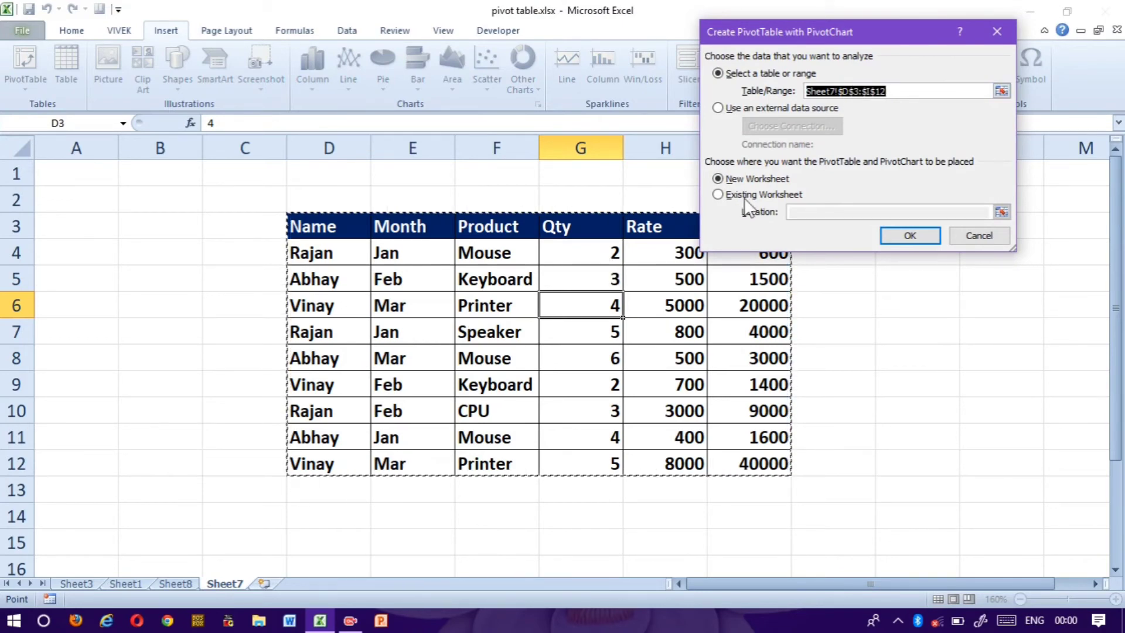
pyautogui.click(908, 238)
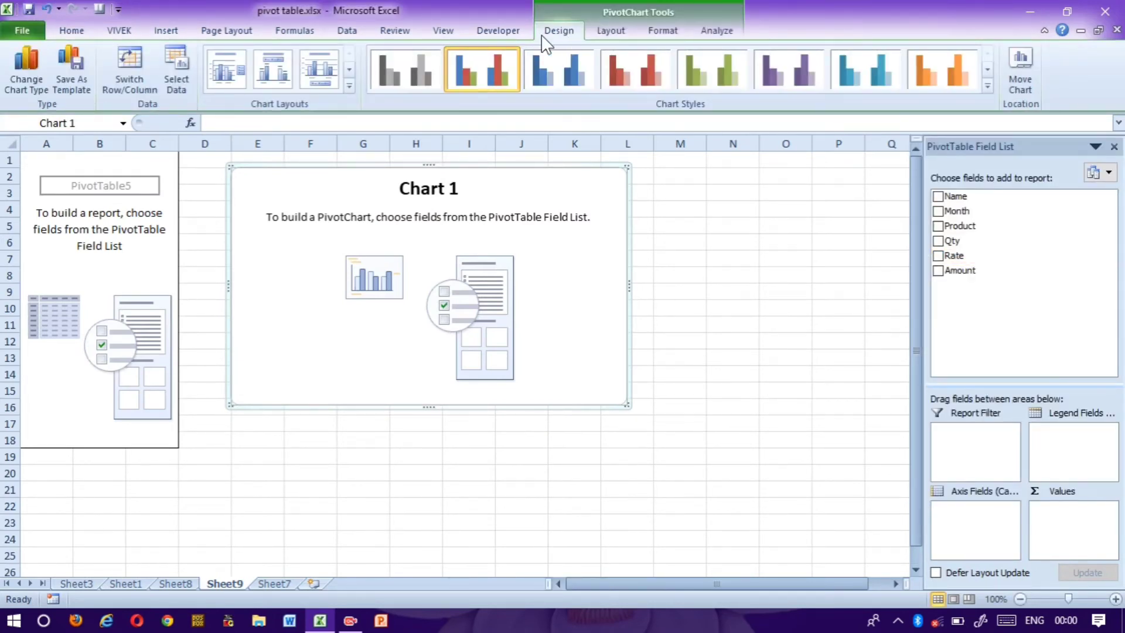
# - Add Name as the axis field and Amount as summed values to the PivotChart, and enlarge the chart to about row 22
pyautogui.click(939, 198)
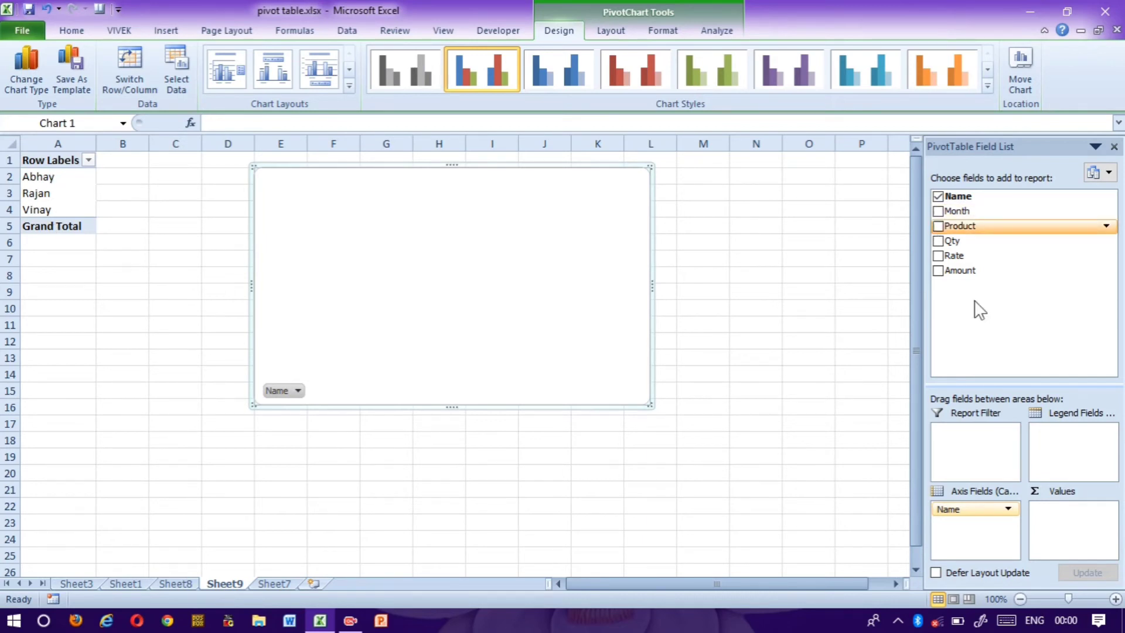
pyautogui.click(938, 270)
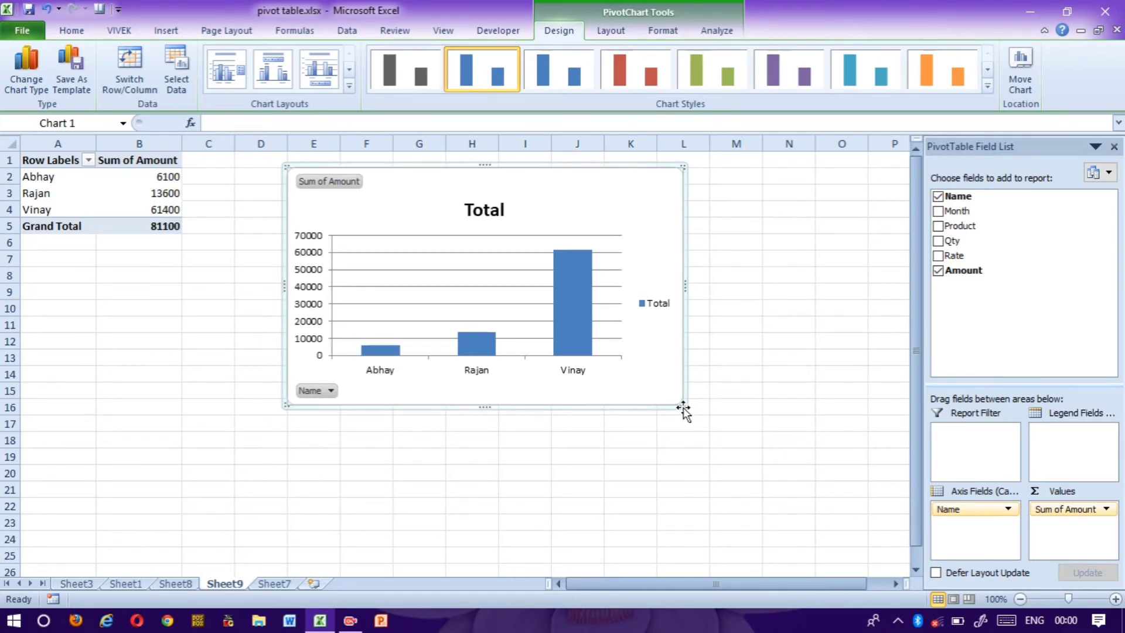
pyautogui.moveTo(683, 405); pyautogui.dragTo(812, 517)
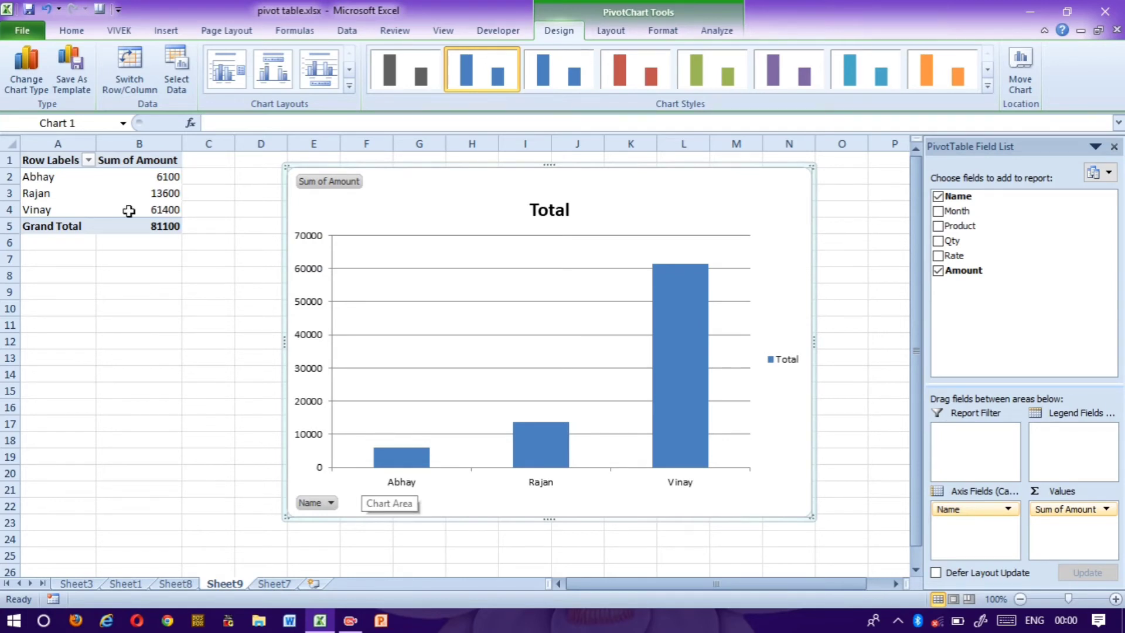
# - Try to delete the Sum of Amount value in cell B4 of the pivot table beside the chart
pyautogui.moveTo(132, 210)
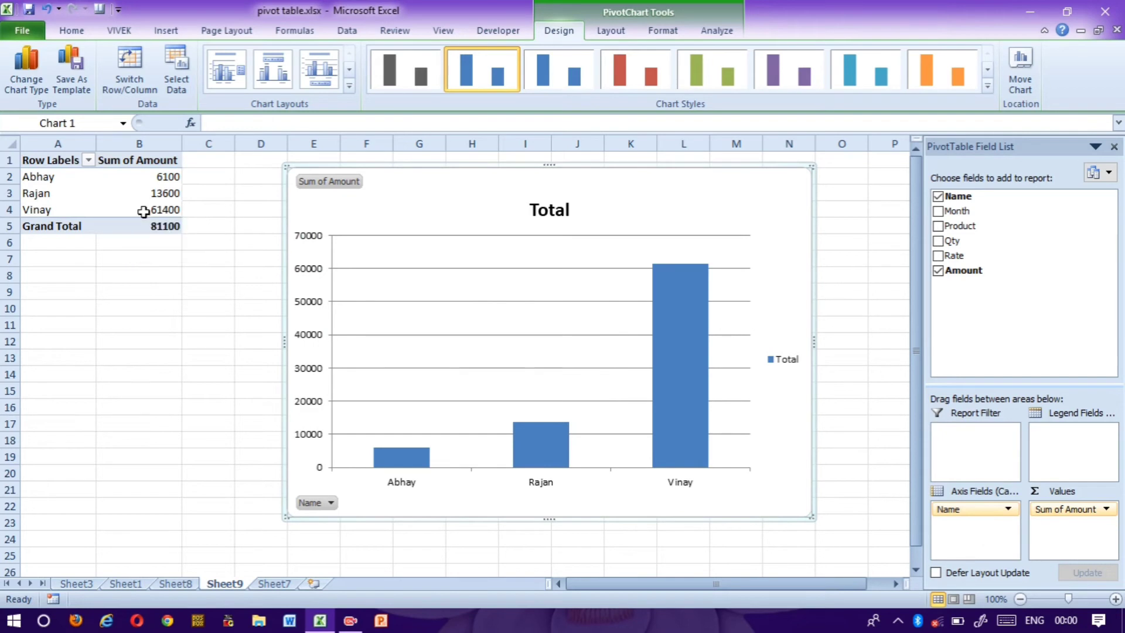
pyautogui.click(143, 210)
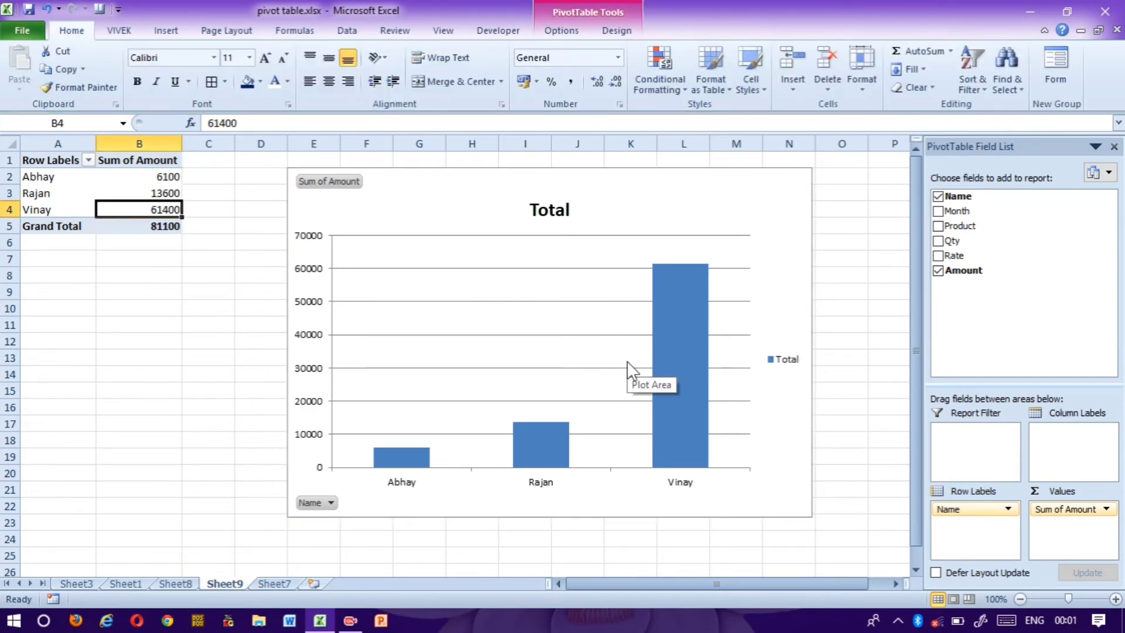
pyautogui.press('Delete')
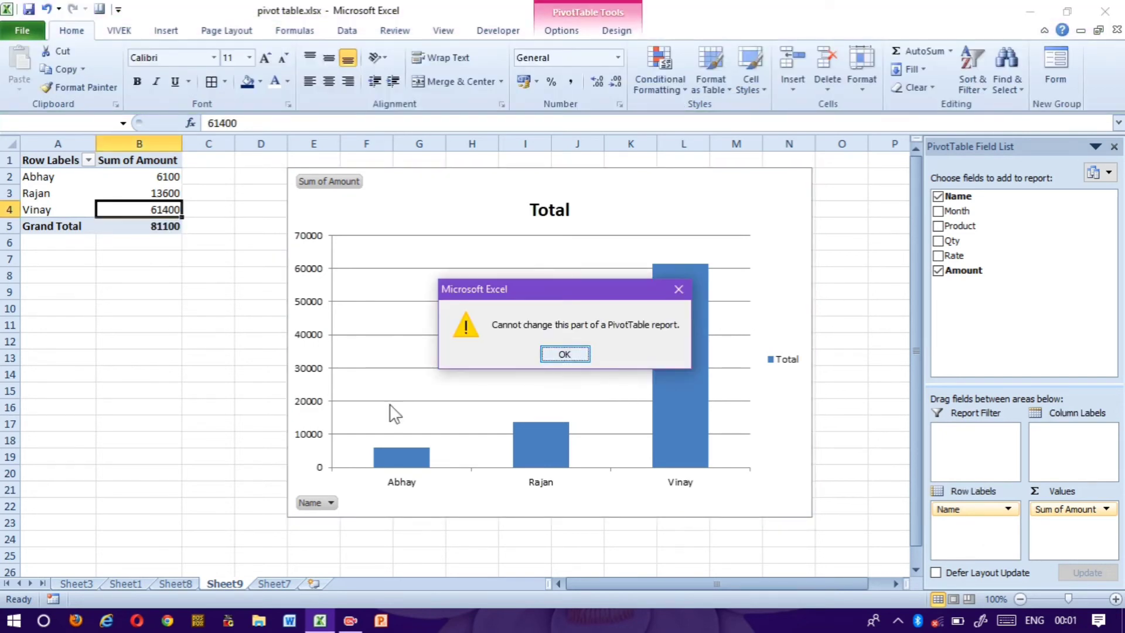
pyautogui.press('Return')
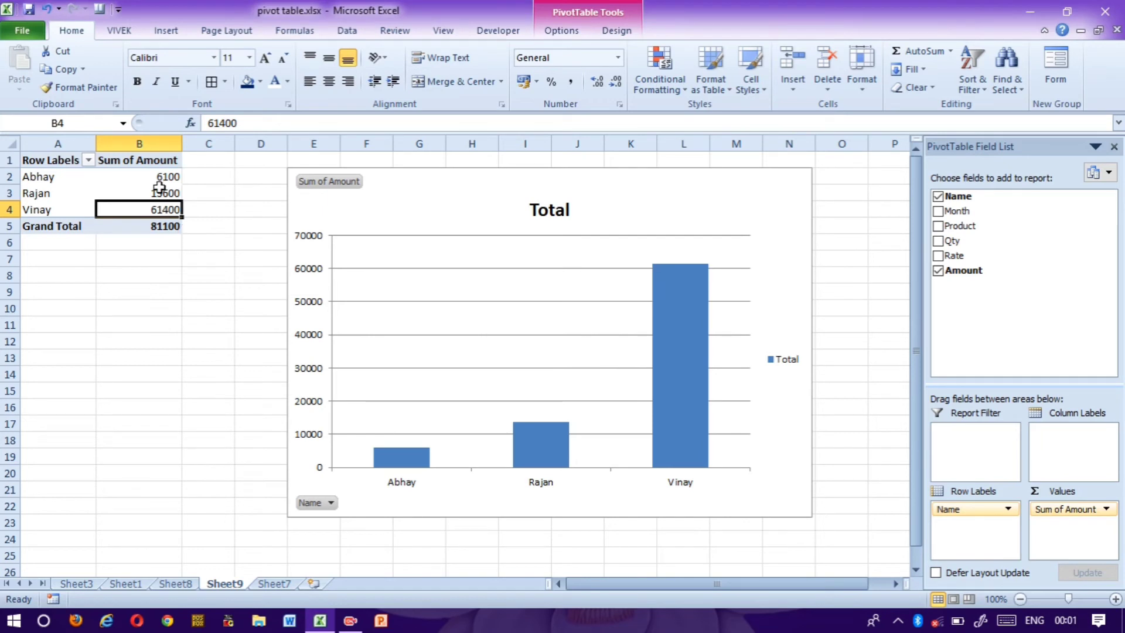
# - Add Month and Product as further row labels and Qty and Rate as summed values to the PivotChart's data
pyautogui.click(939, 211)
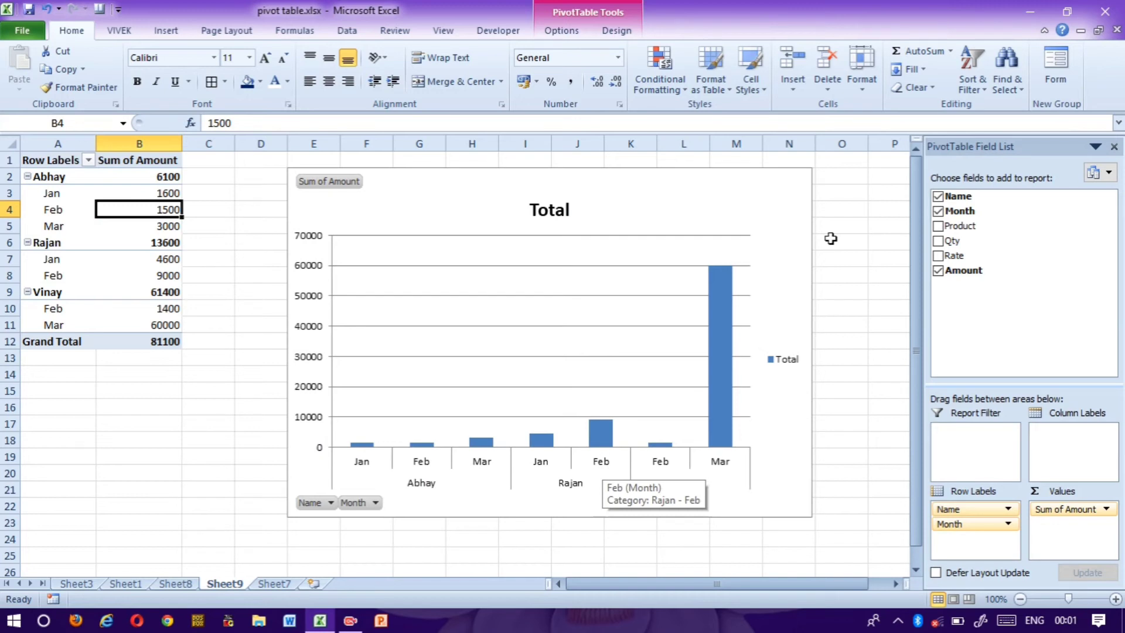
pyautogui.click(943, 227)
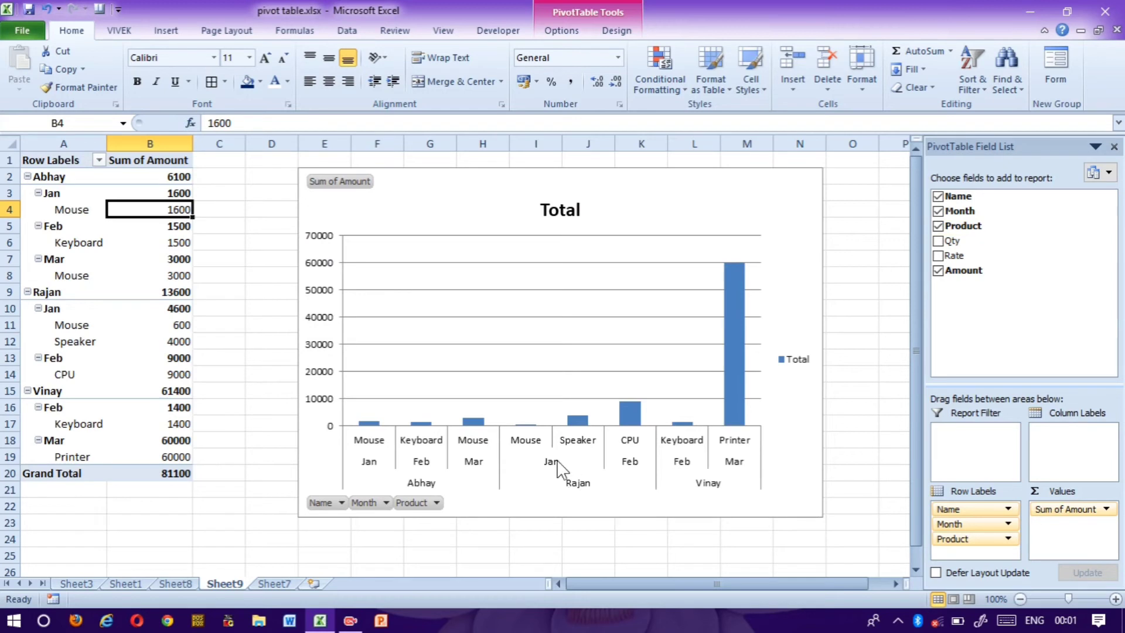
pyautogui.click(938, 242)
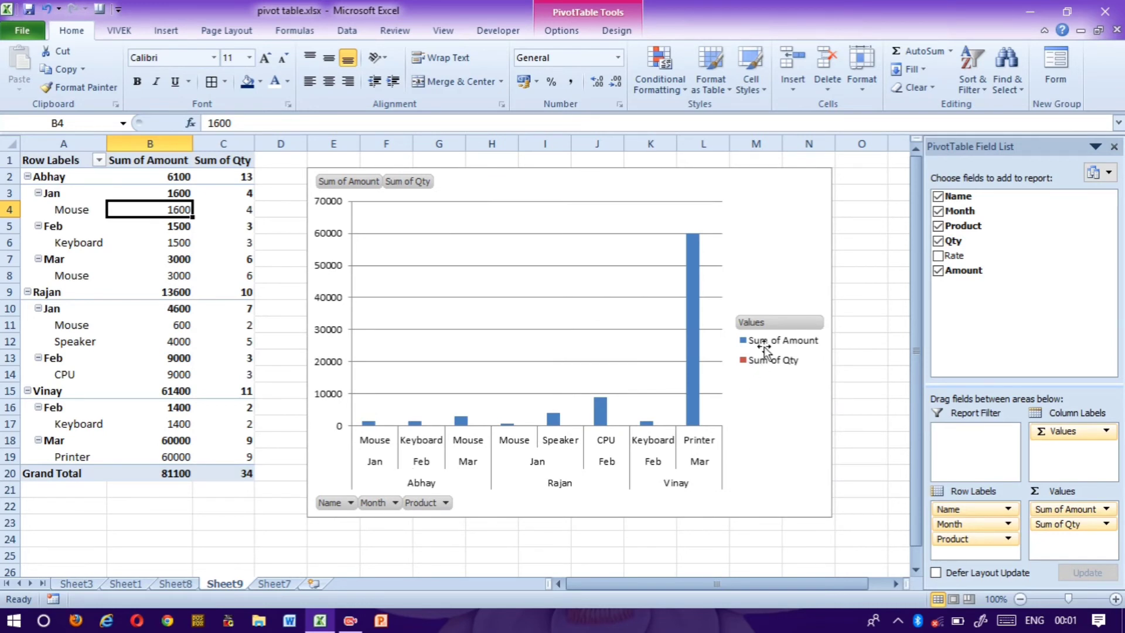
pyautogui.click(939, 256)
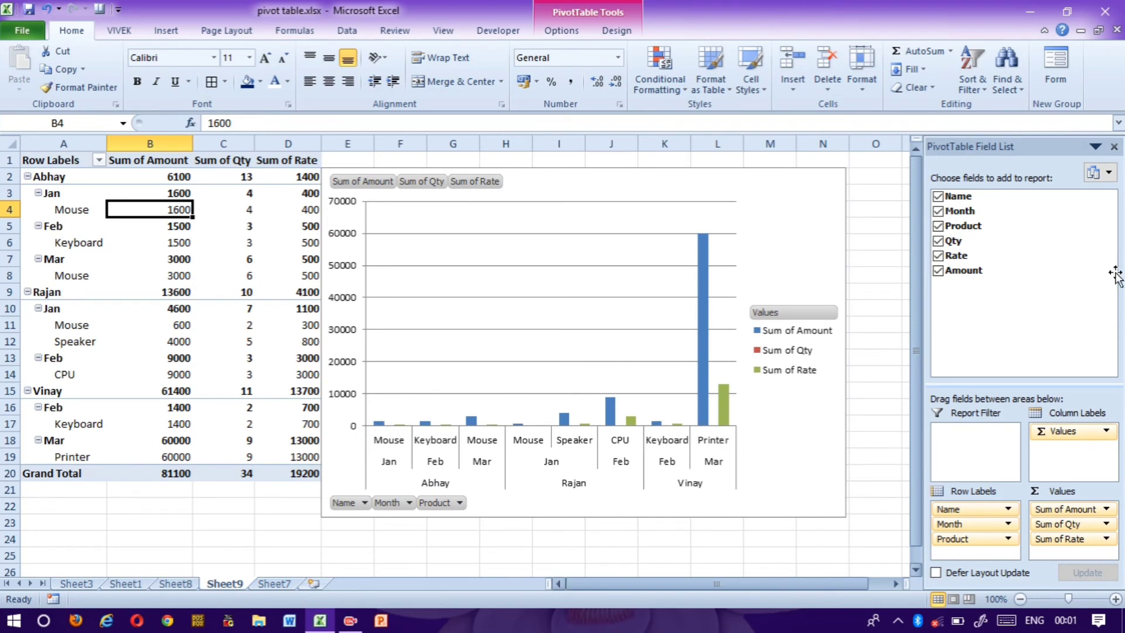
# - Remove the Qty, Rate, Product and Month fields from the PivotChart's data, keeping only Name and Amount
pyautogui.click(938, 241)
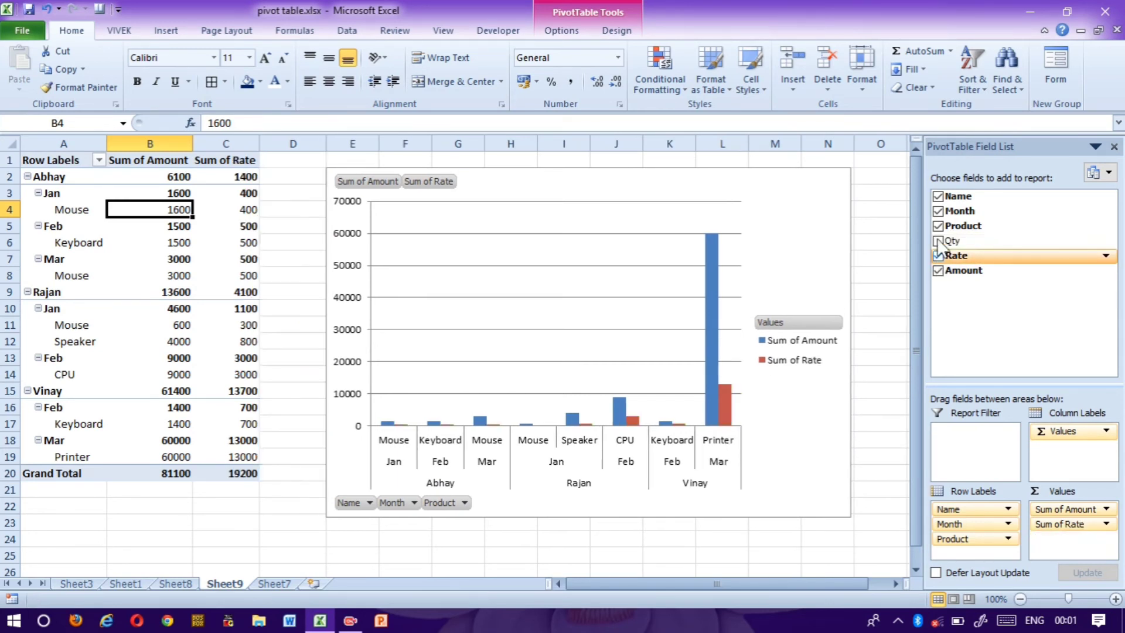
pyautogui.click(938, 256)
pyautogui.click(937, 225)
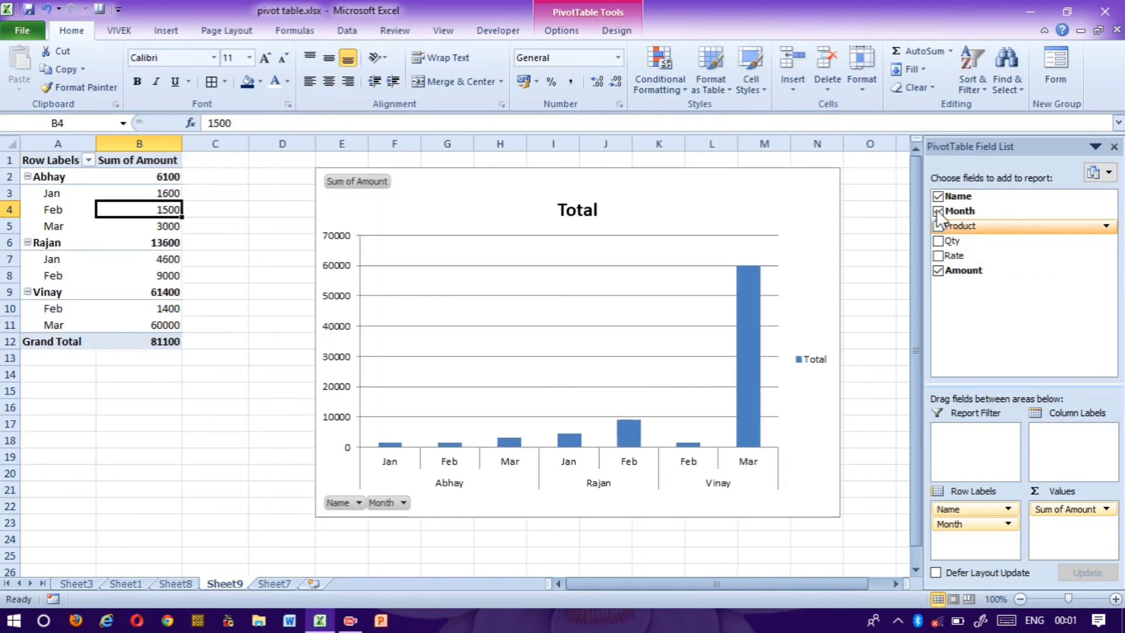
pyautogui.click(938, 210)
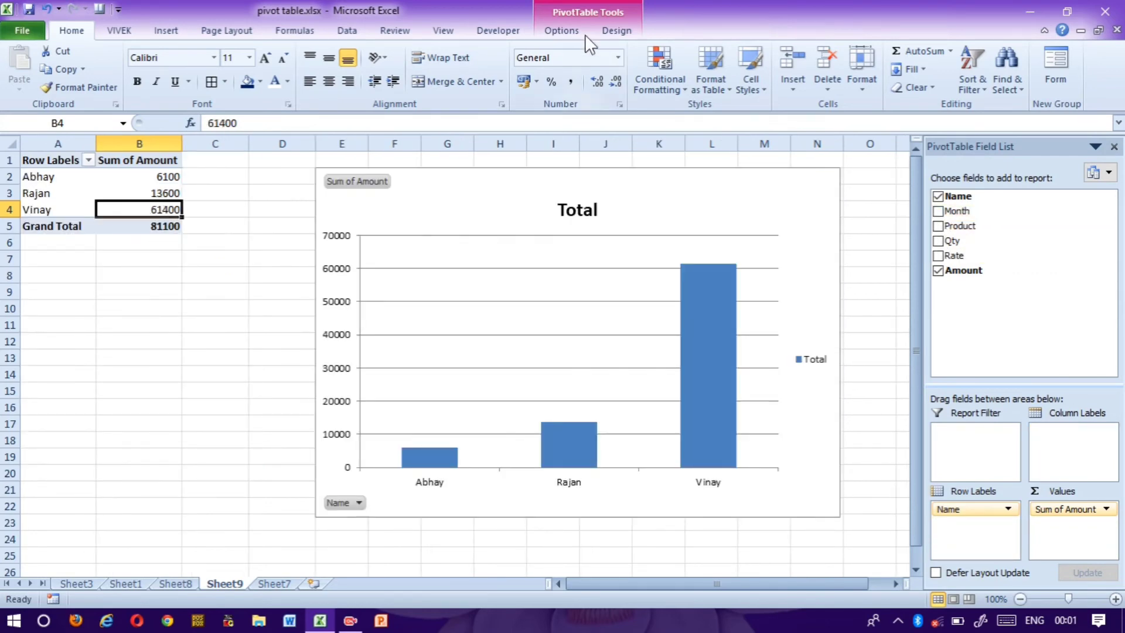
pyautogui.click(584, 32)
pyautogui.click(600, 32)
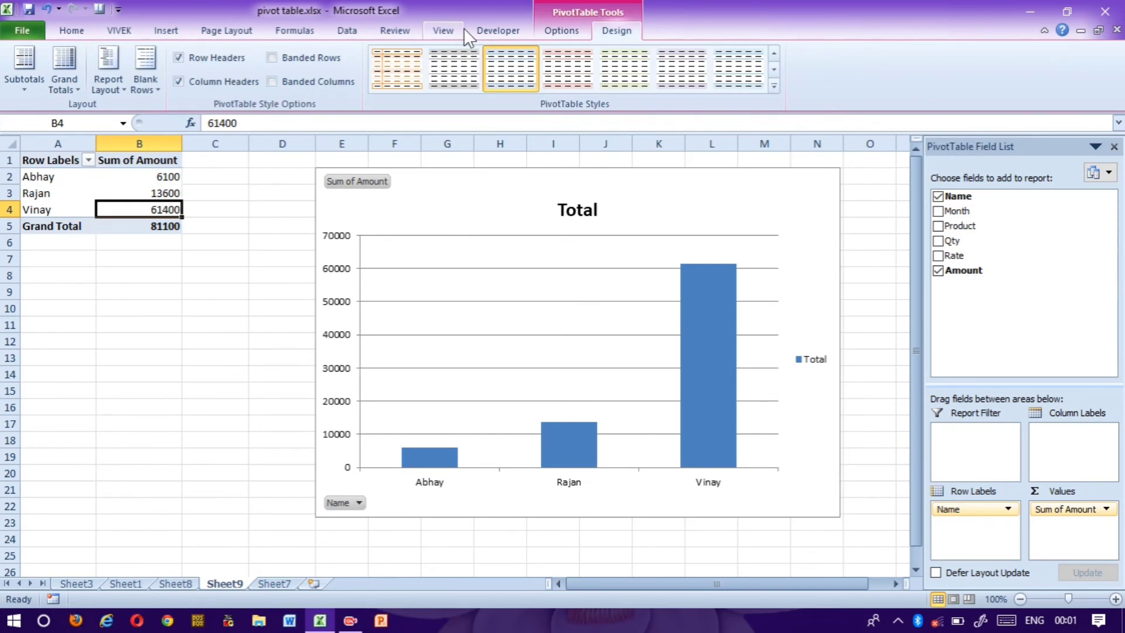
pyautogui.click(497, 30)
pyautogui.click(553, 32)
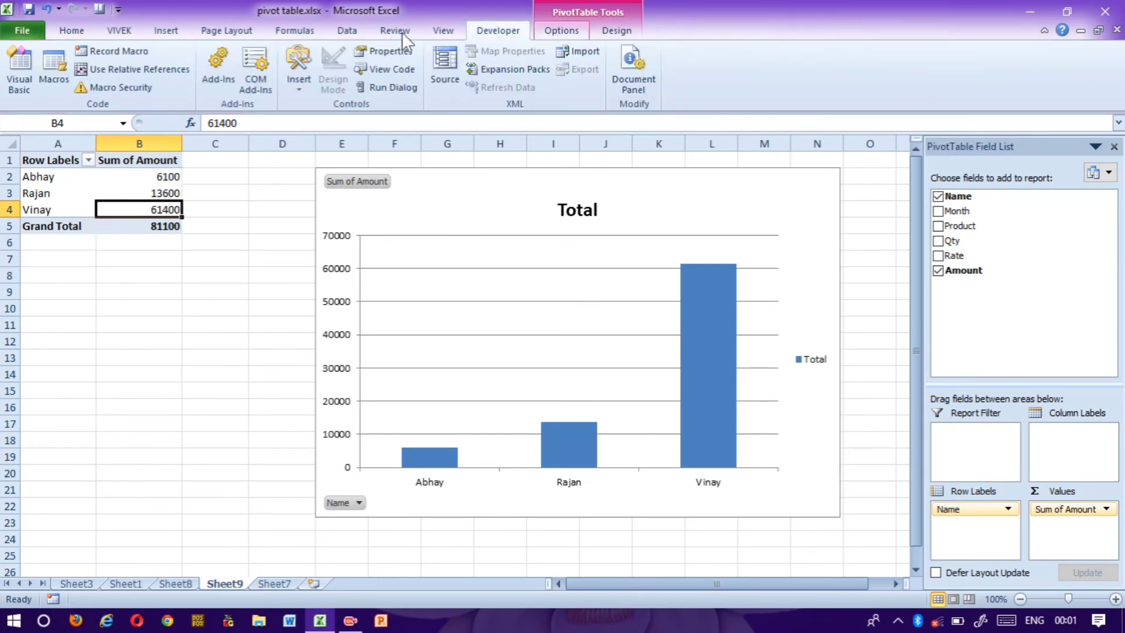
pyautogui.click(167, 32)
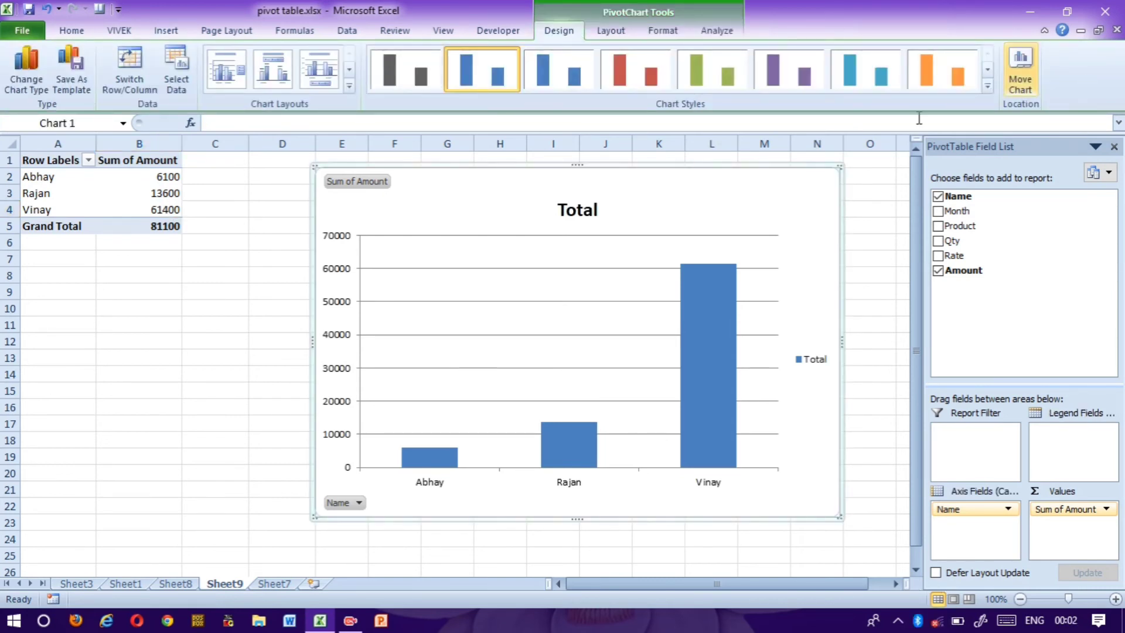
# - Apply an orange column style to the PivotChart and a chart layout with the title above and the legend below the plot
pyautogui.click(988, 86)
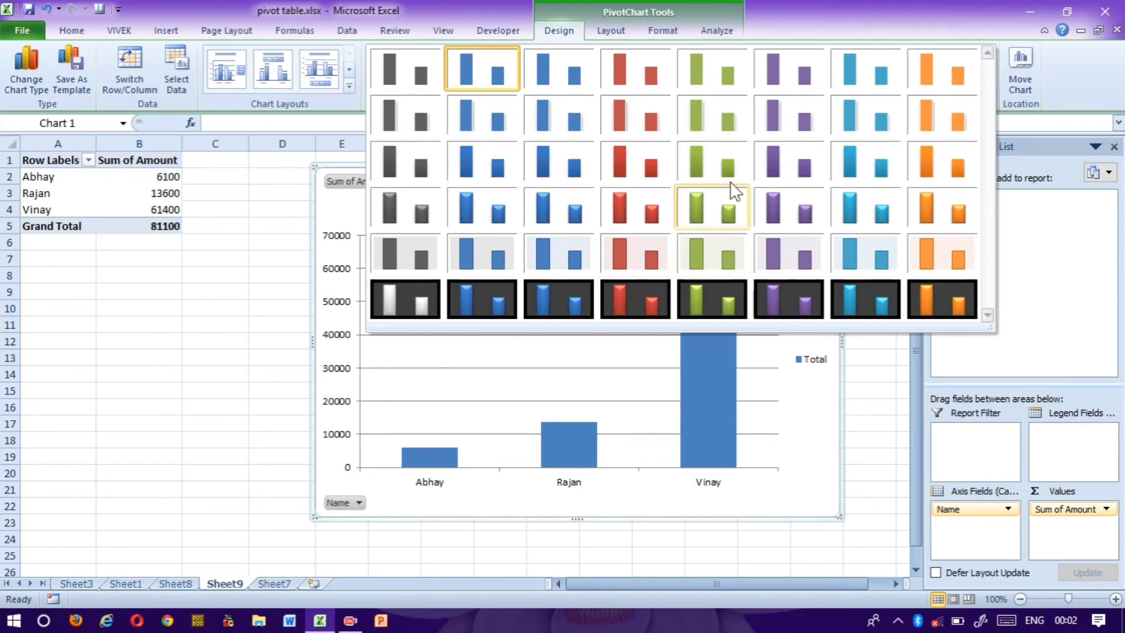
pyautogui.click(935, 121)
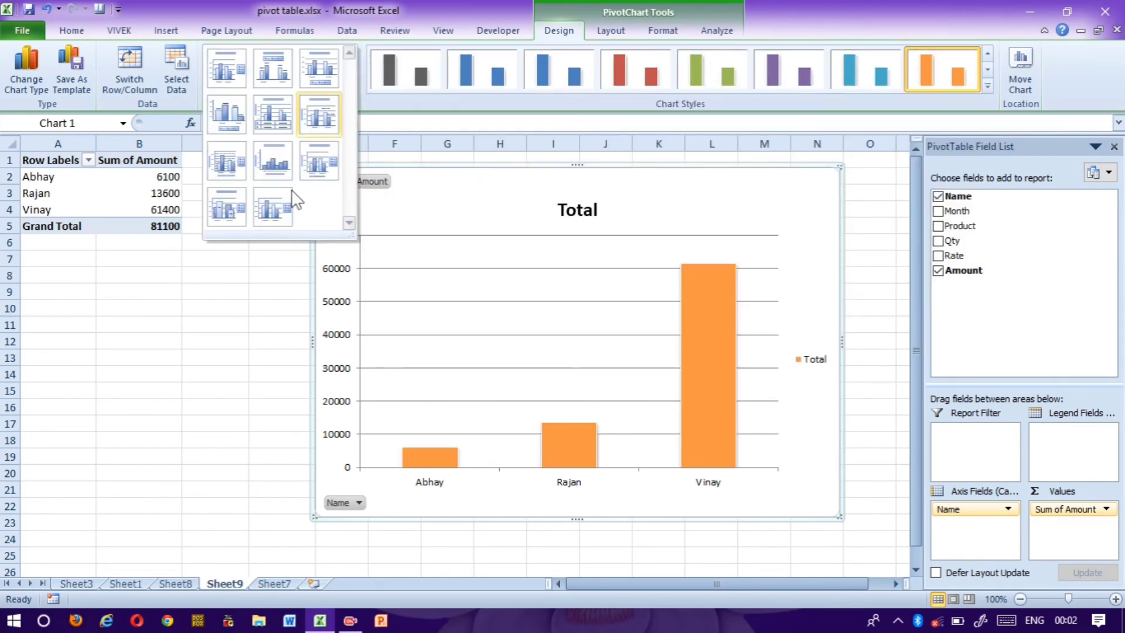
pyautogui.click(291, 159)
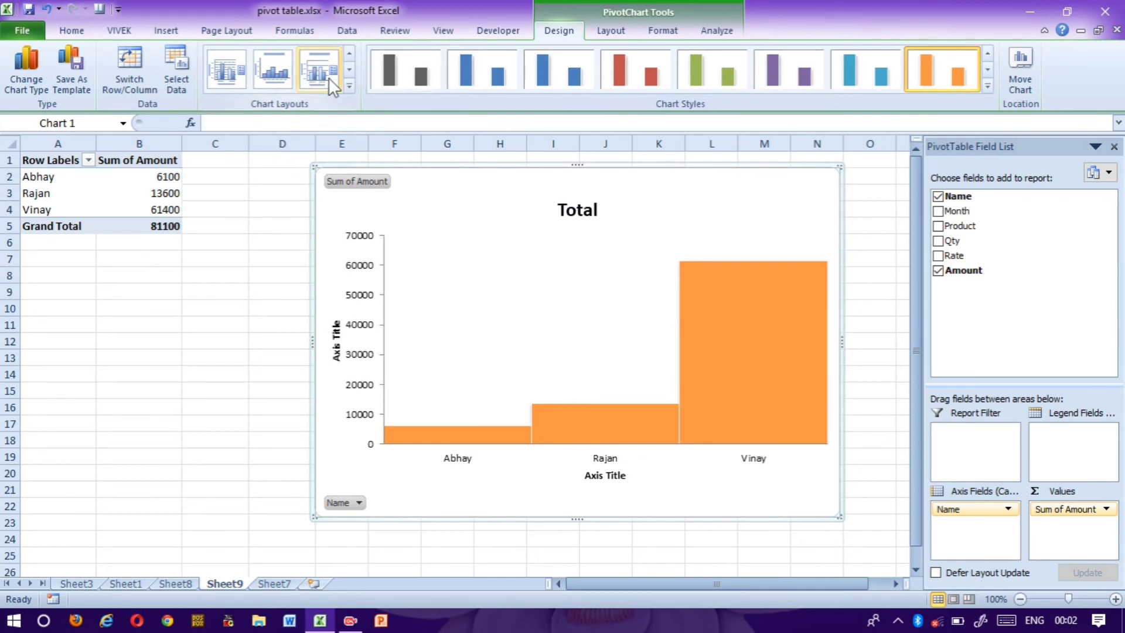
pyautogui.click(349, 88)
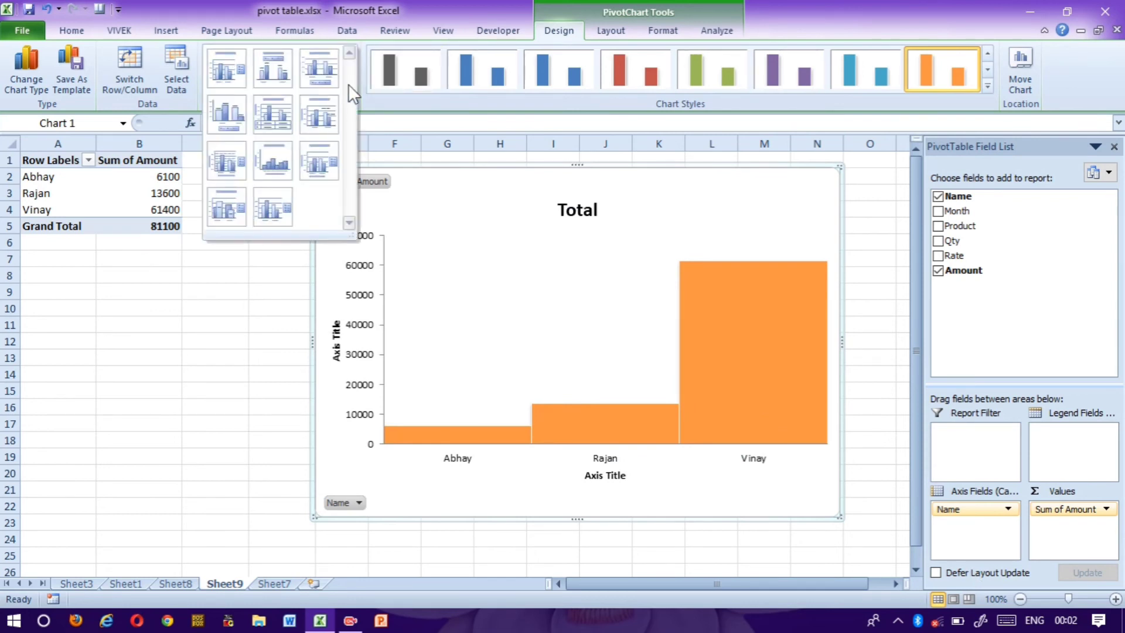
pyautogui.click(176, 88)
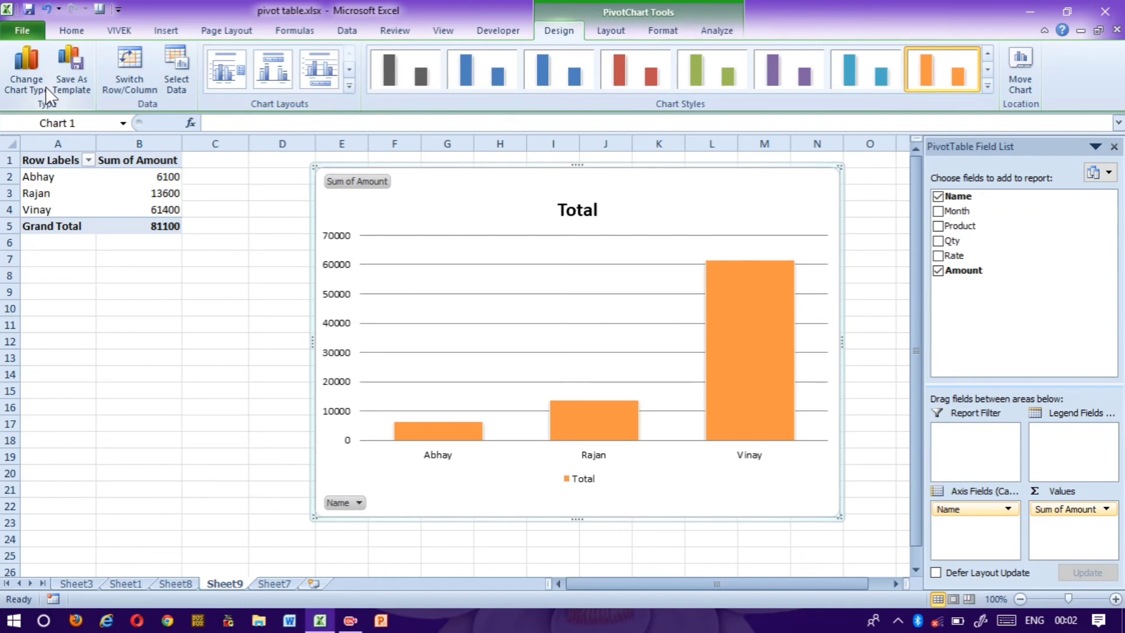
# - Change the PivotChart's type to 100% stacked pyramid and look through the chart styles available for it
pyautogui.click(46, 88)
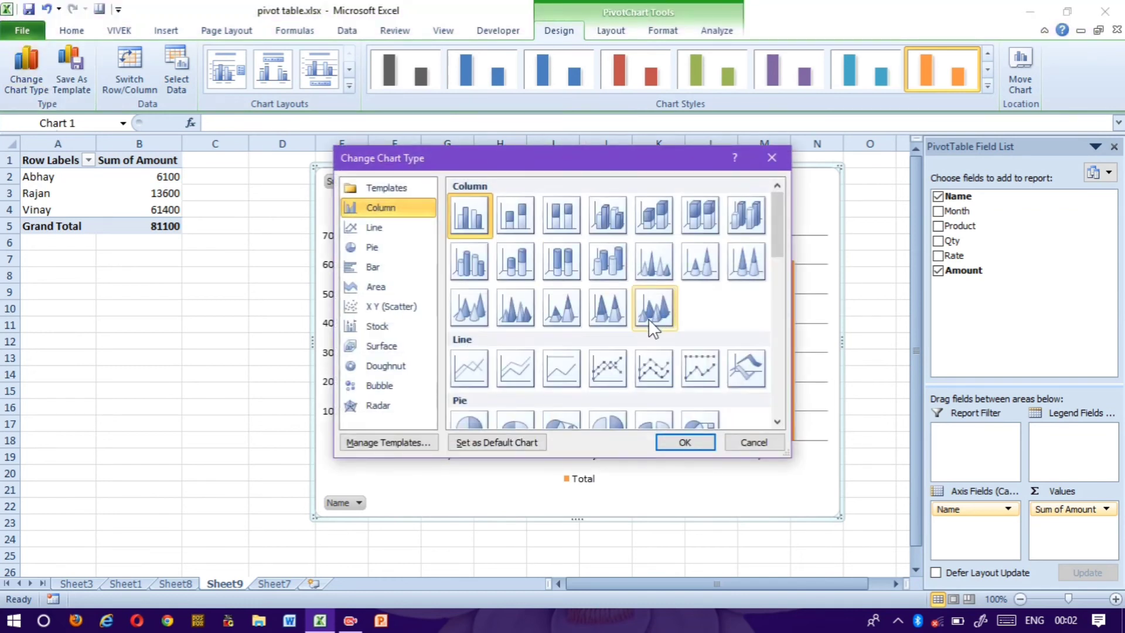
pyautogui.click(607, 306)
pyautogui.click(686, 443)
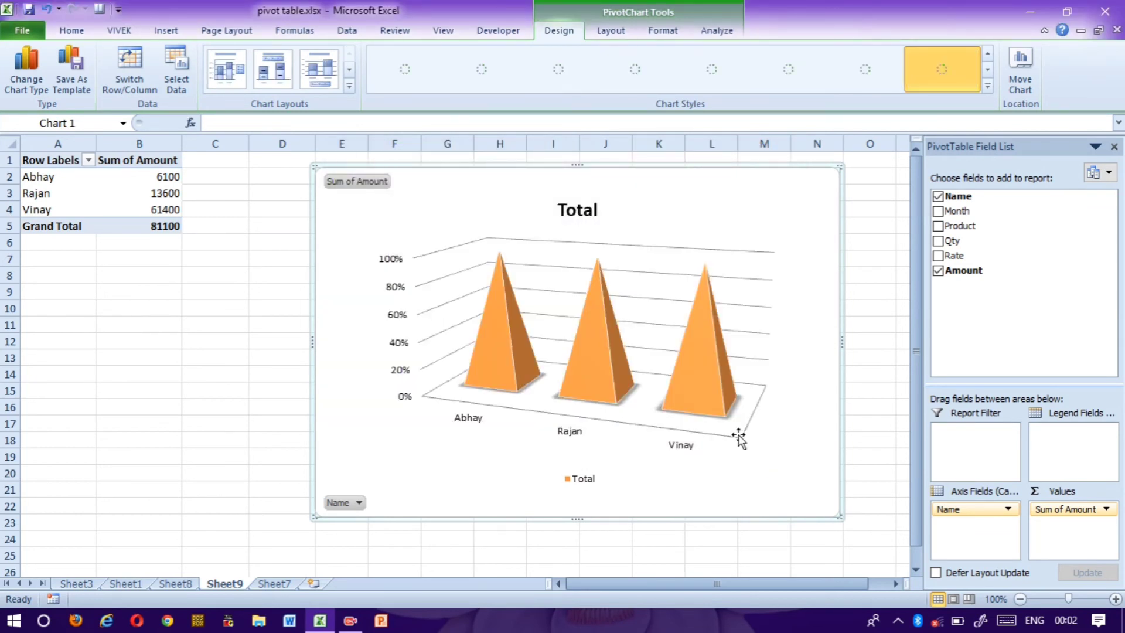
pyautogui.click(988, 86)
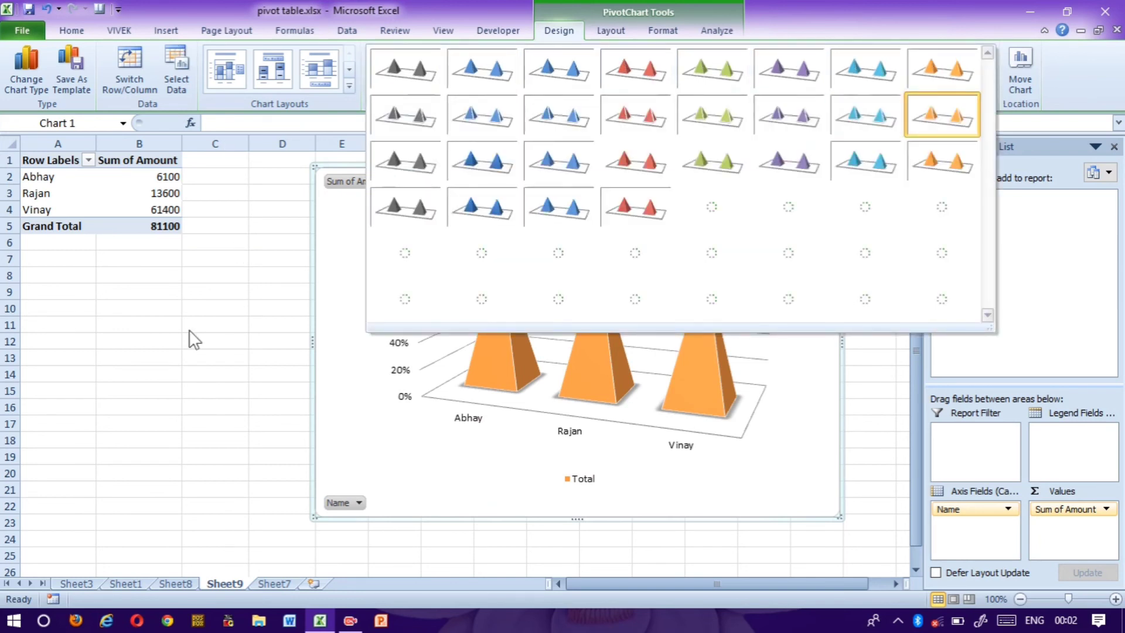
pyautogui.press('Escape')
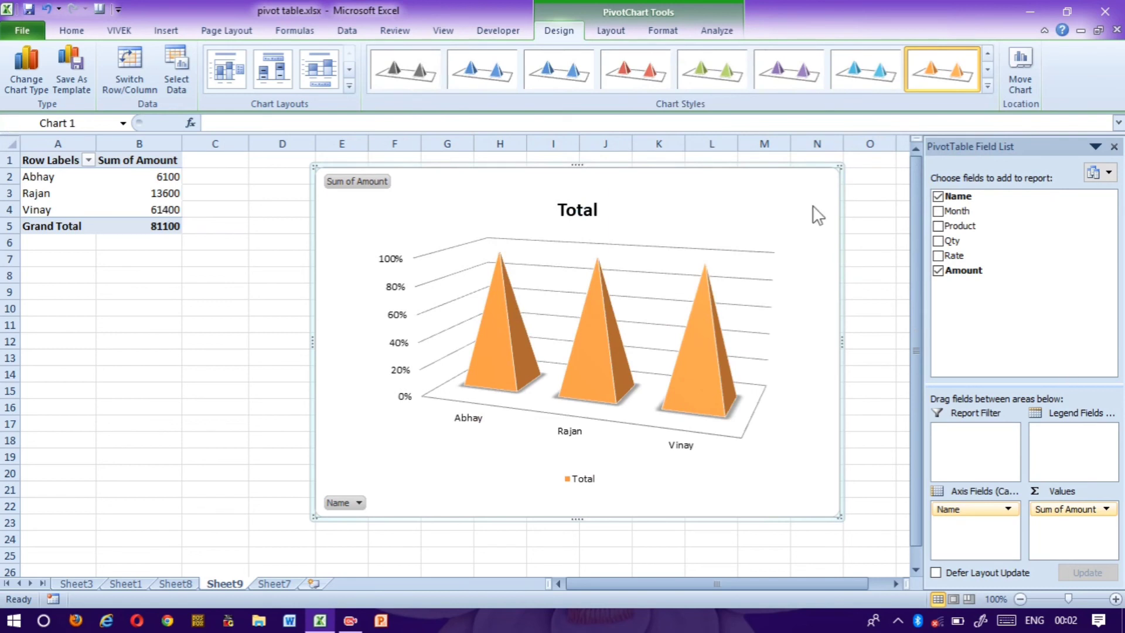
# - Add Month and Product as further axis fields of the PivotChart and review its Month and Name filter lists with every item selected
pyautogui.click(940, 212)
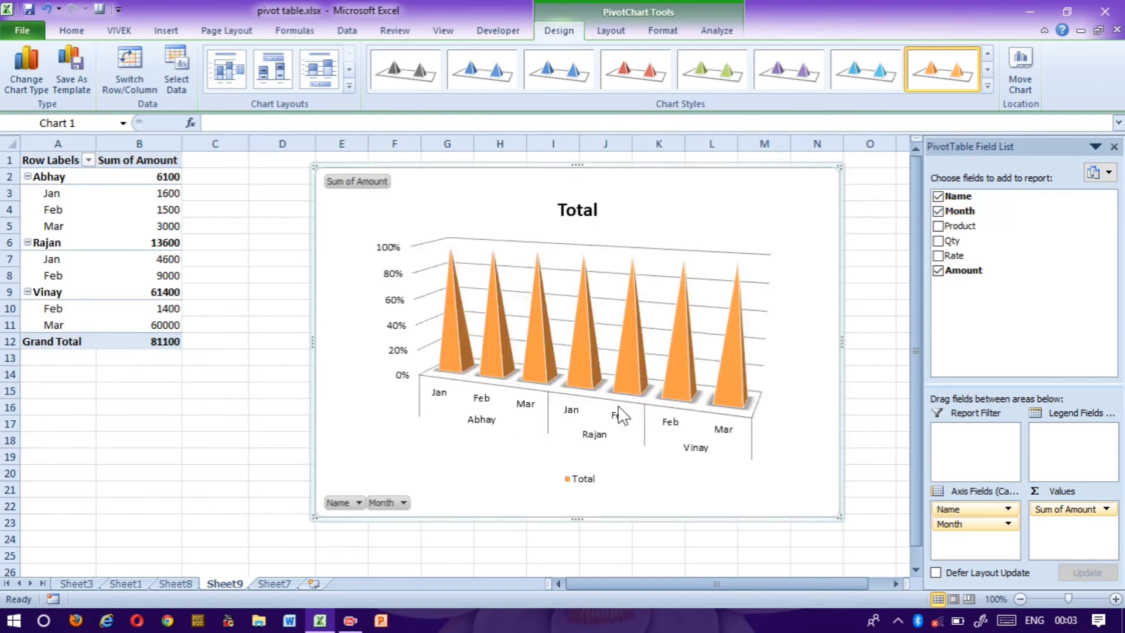
pyautogui.click(940, 226)
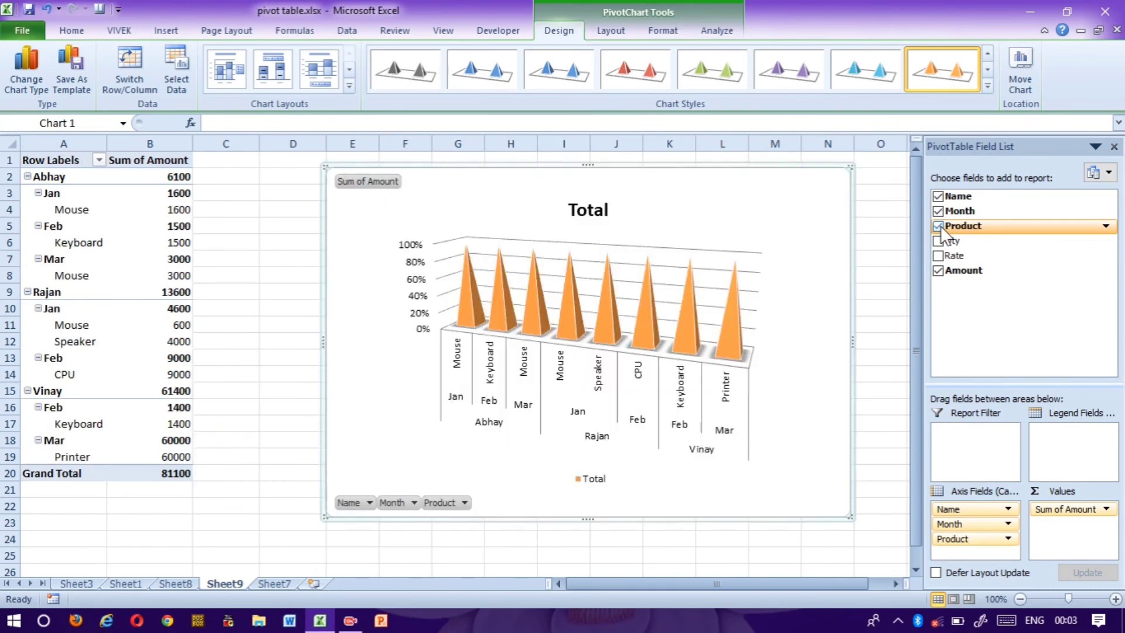
pyautogui.click(414, 503)
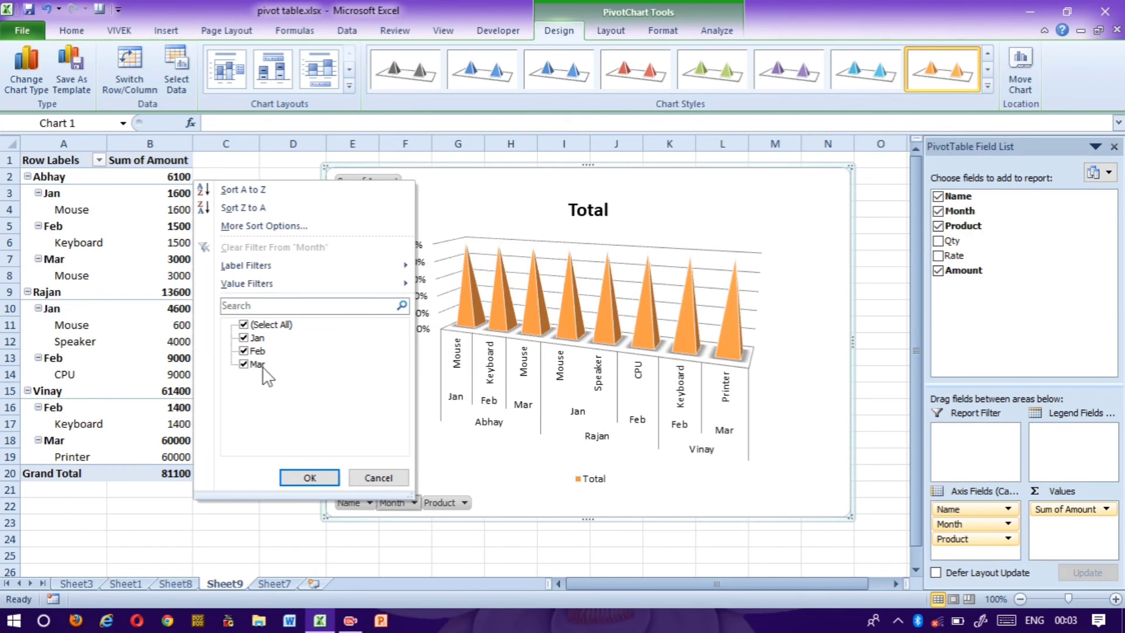
pyautogui.click(333, 477)
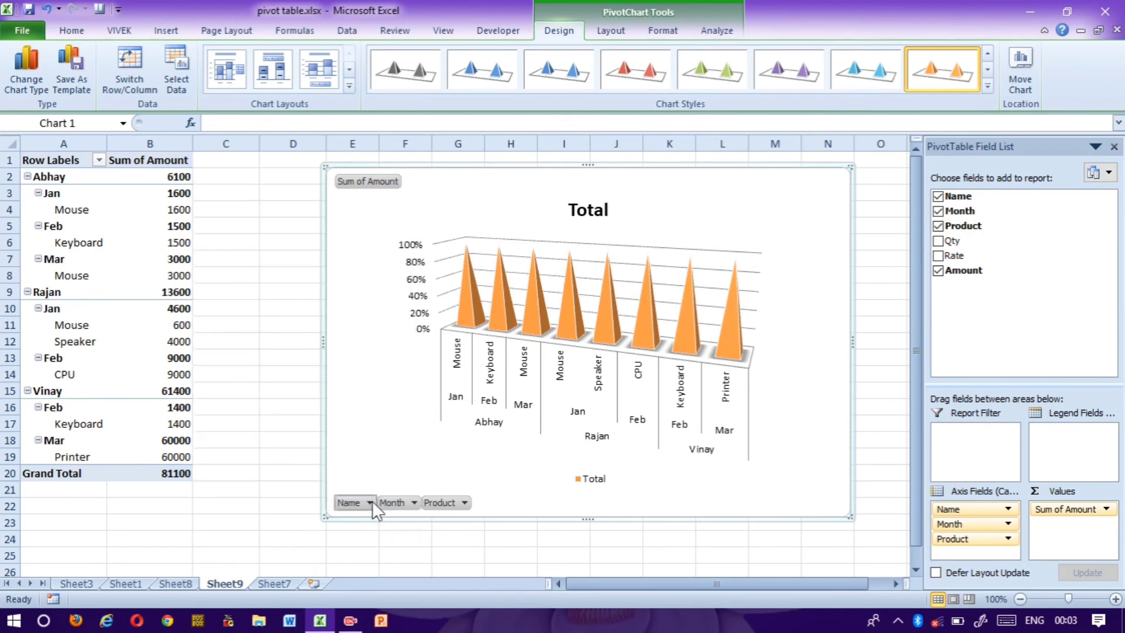
pyautogui.click(370, 502)
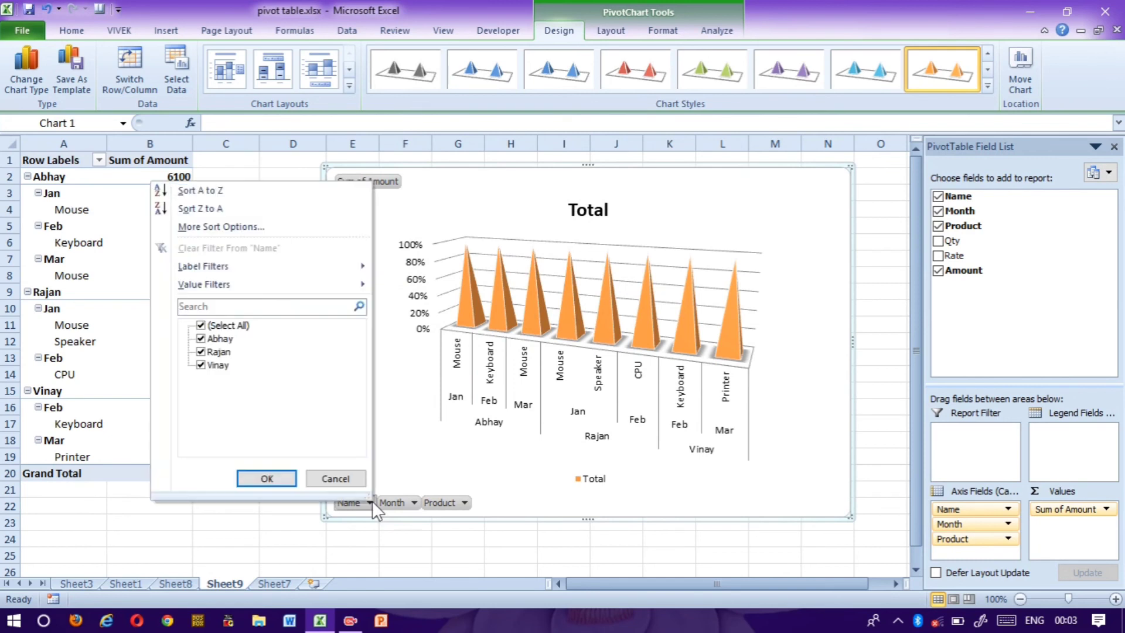
pyautogui.click(267, 480)
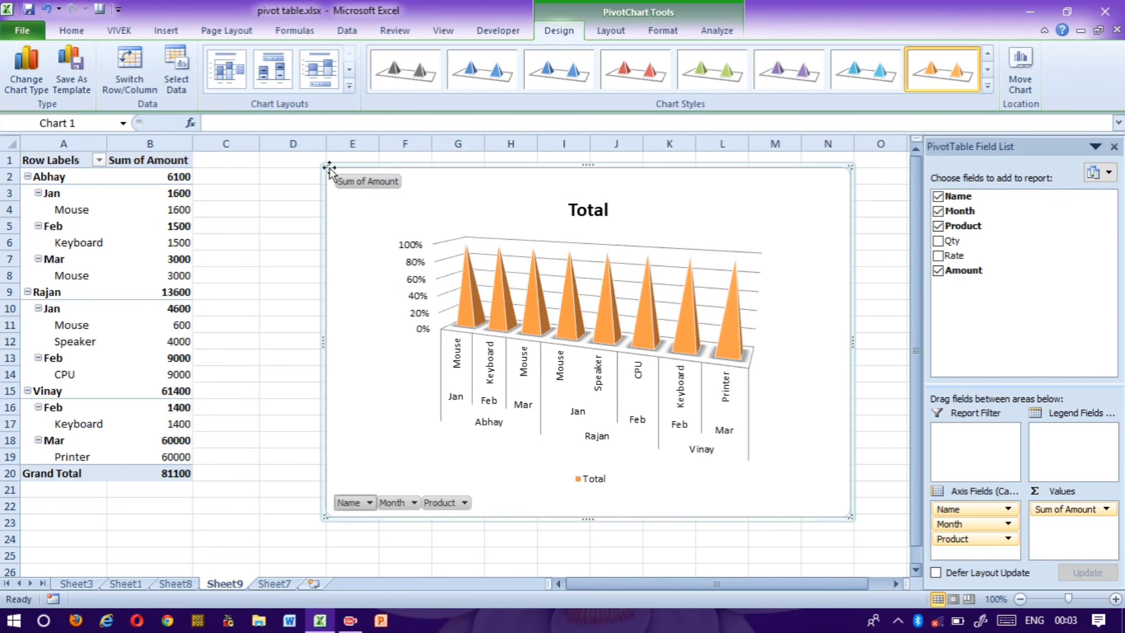
# - Change the PivotChart's type back to clustered column and remove the Product and Month fields from its axis
pyautogui.click(40, 89)
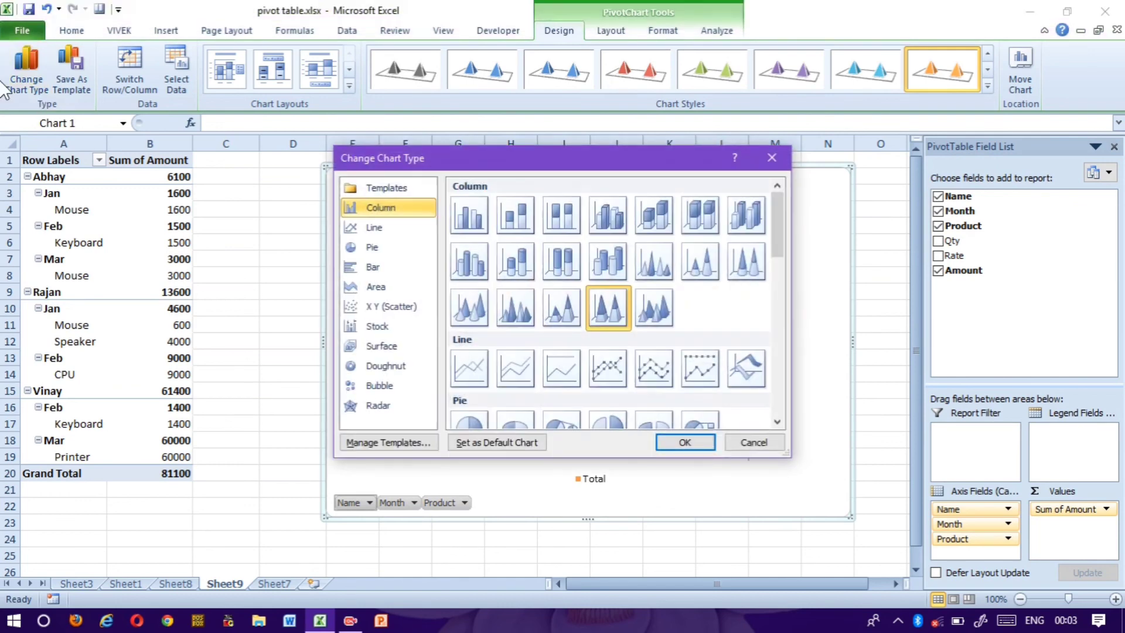
pyautogui.click(671, 444)
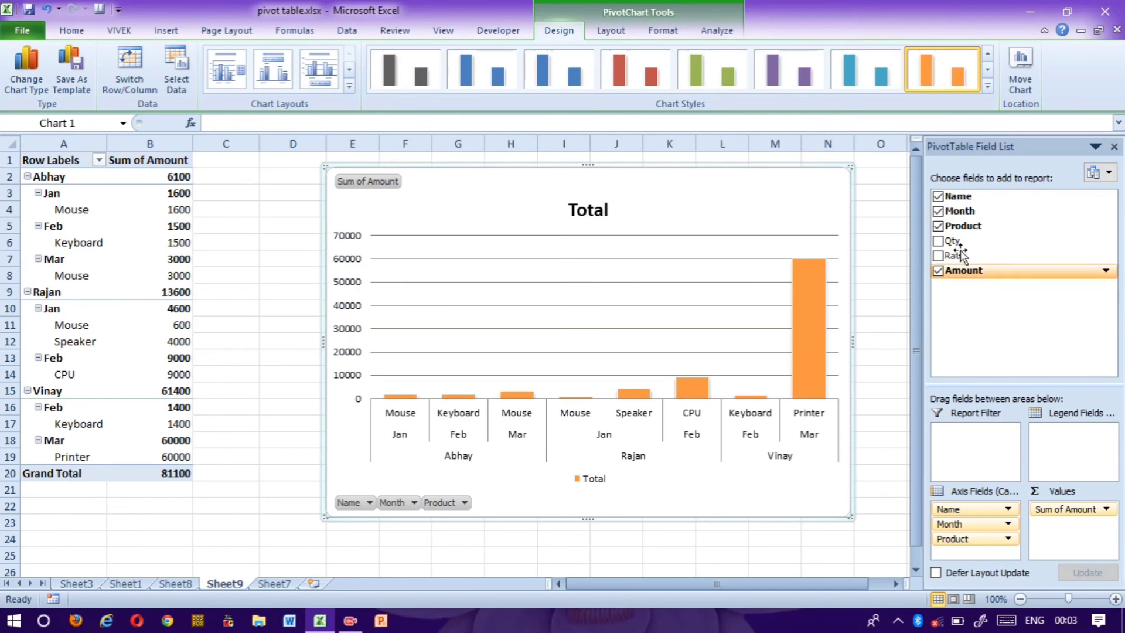
pyautogui.click(938, 225)
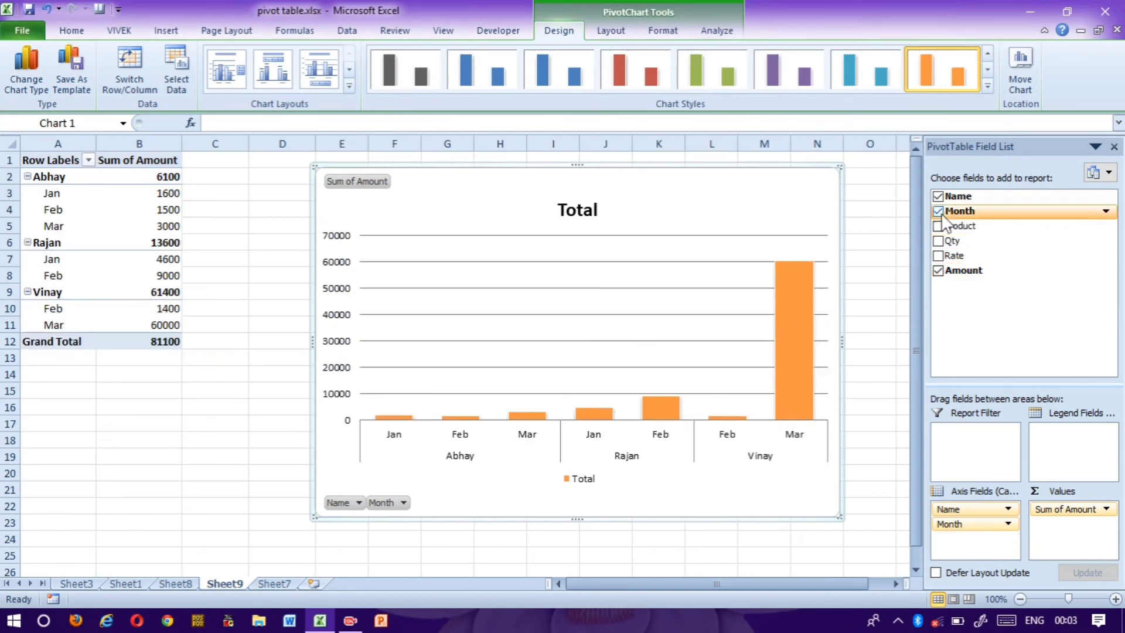
pyautogui.click(938, 211)
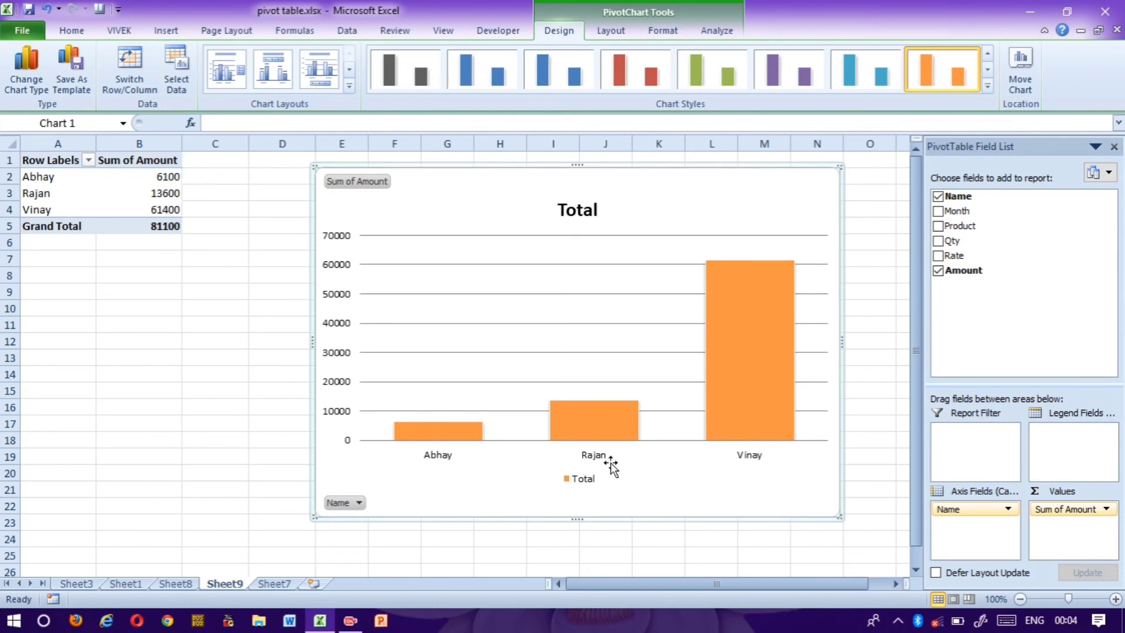
# - Filter the pivot table's row labels to exclude the second name, keeping the first and third names
pyautogui.click(88, 160)
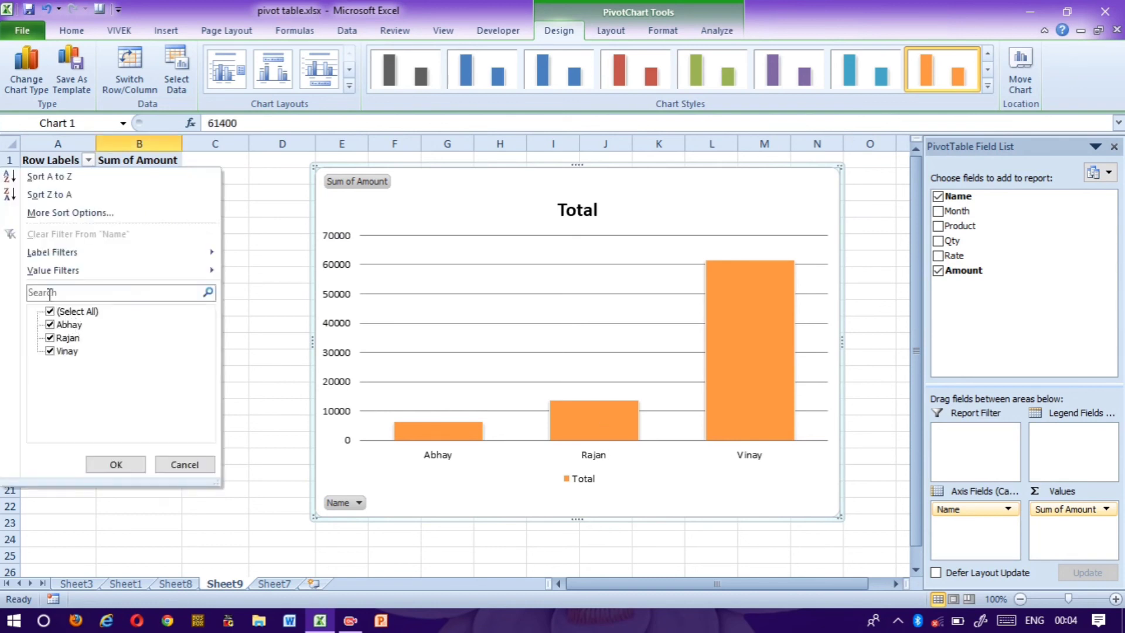
pyautogui.click(50, 338)
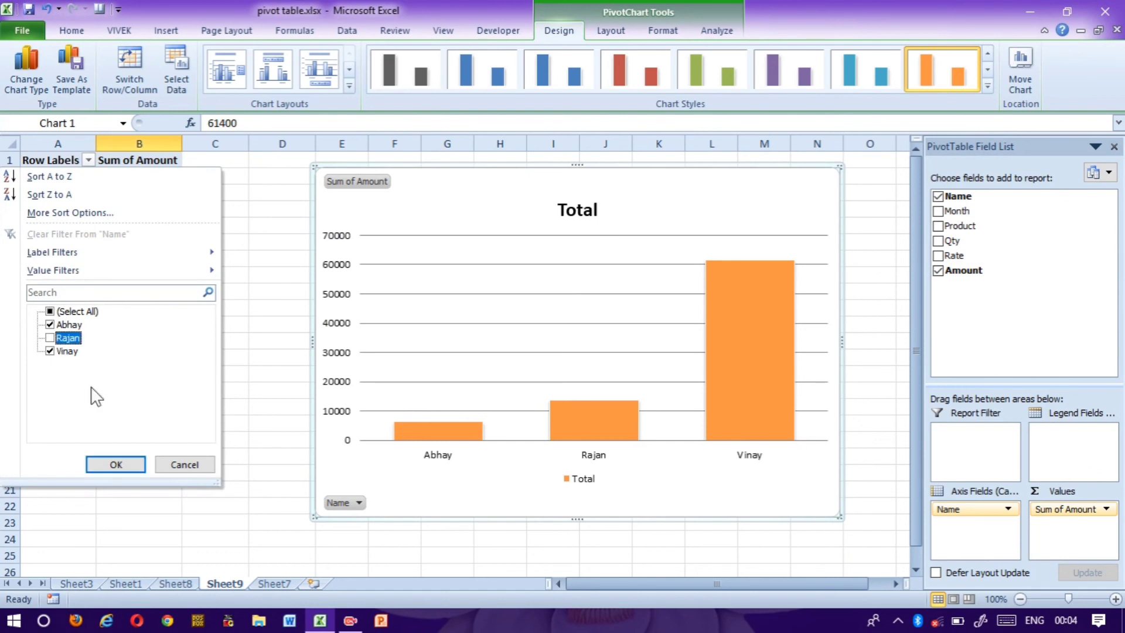
pyautogui.click(115, 465)
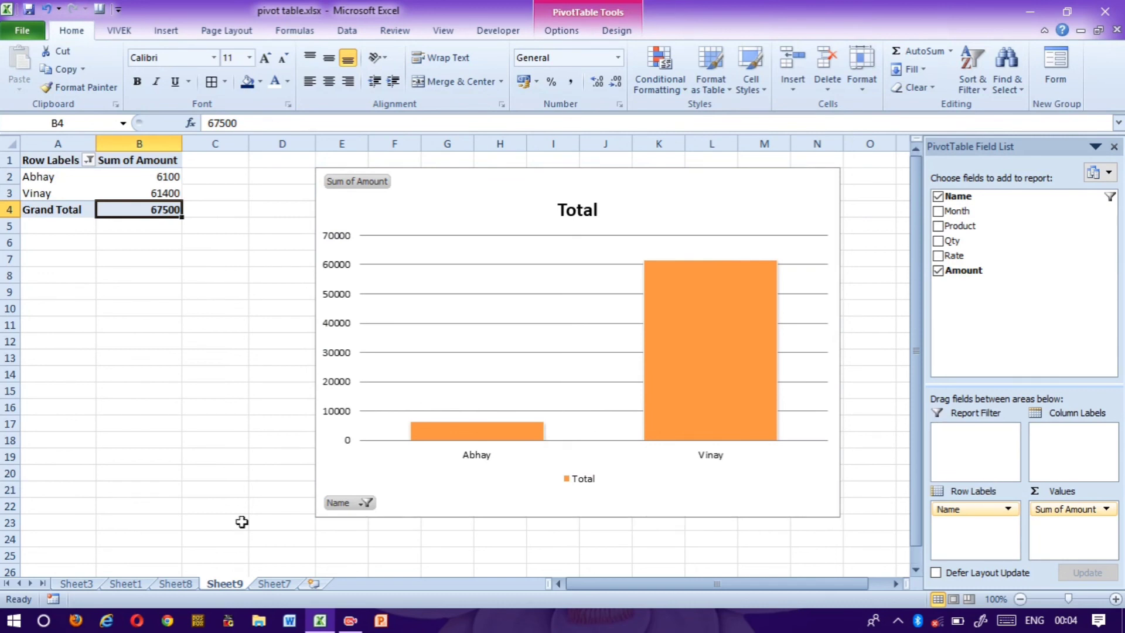
# - Look over the source sales table on Sheet7 and return to the PivotChart on Sheet9
pyautogui.click(175, 583)
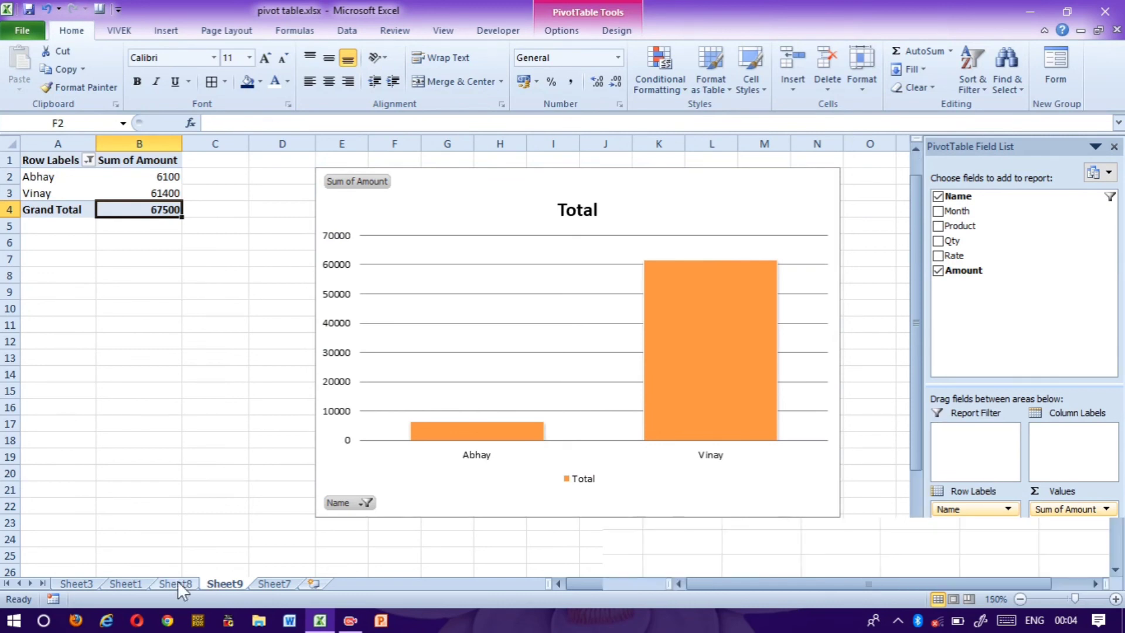
pyautogui.click(275, 584)
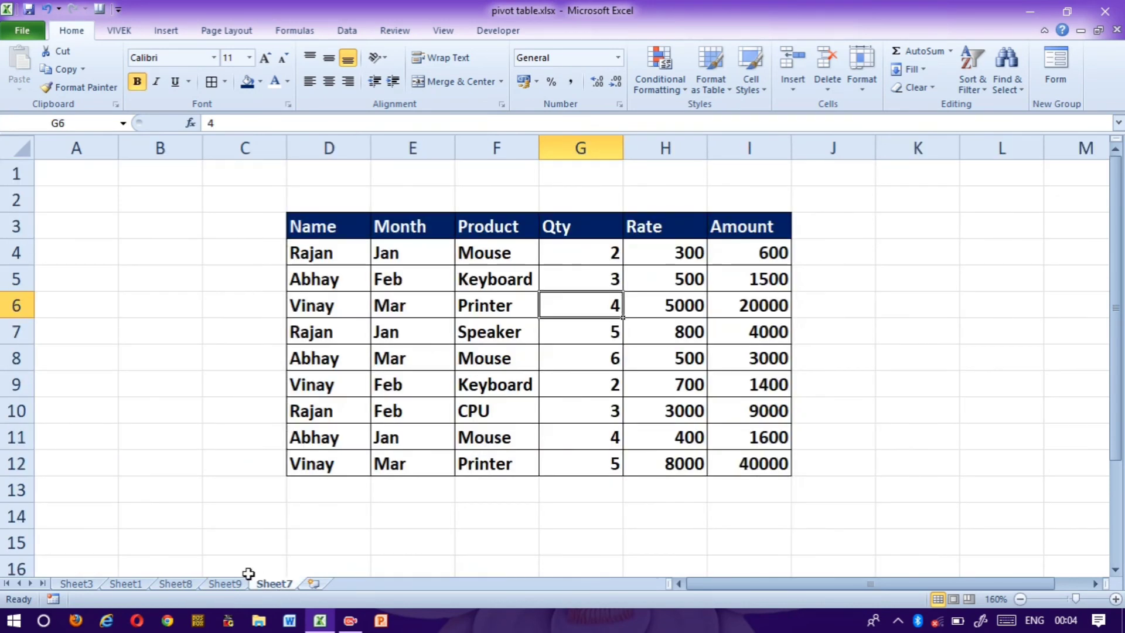
pyautogui.click(176, 583)
pyautogui.click(225, 583)
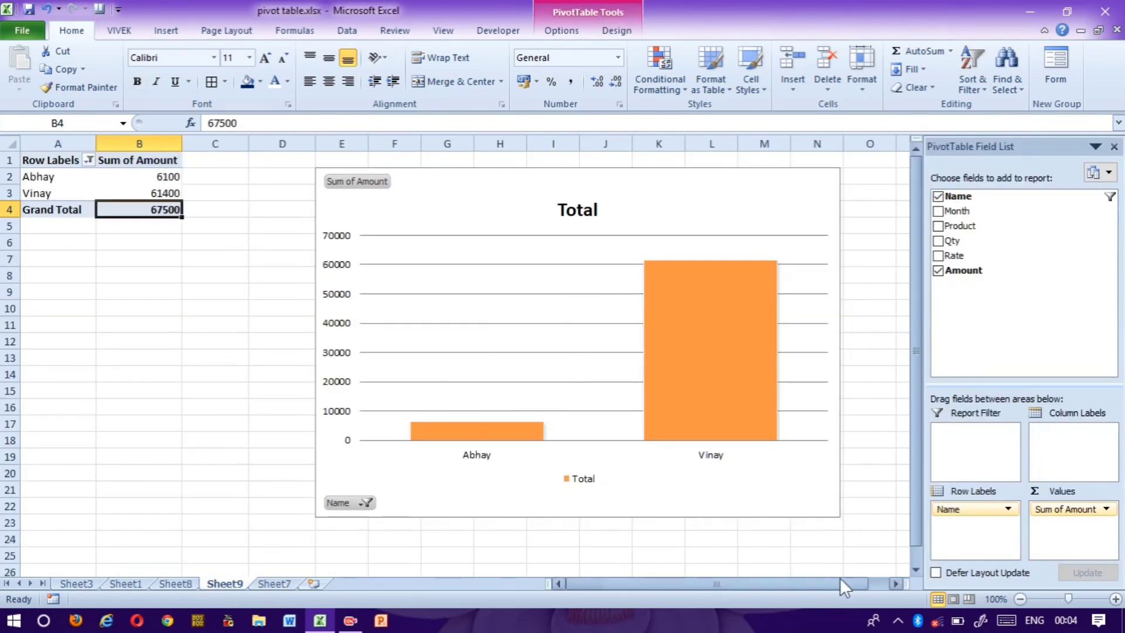